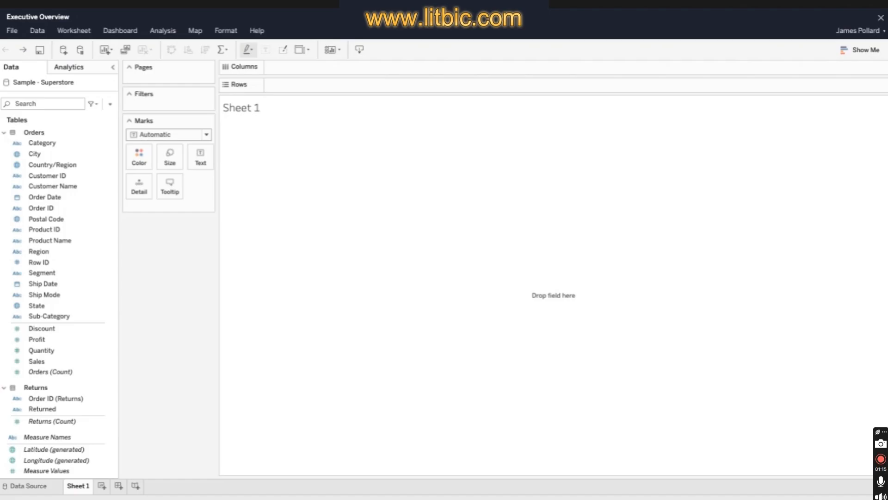
- Create a hierarchy named Product from the Category field
left_click(98, 143)
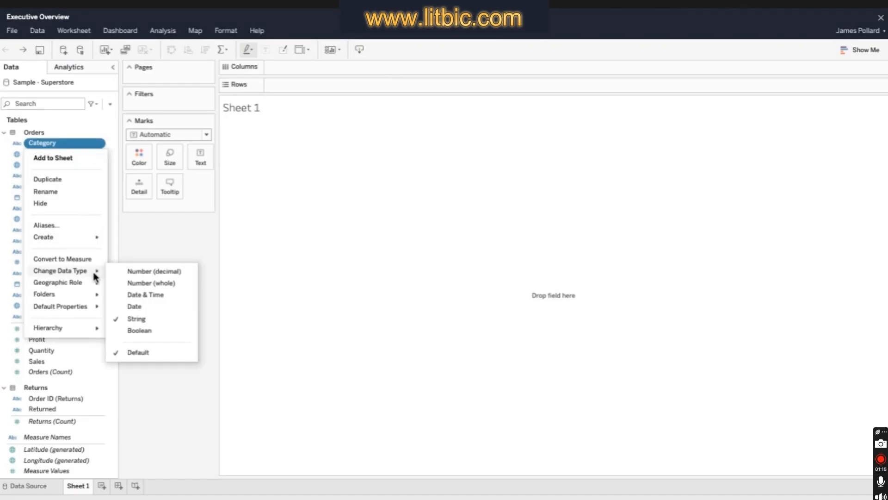
mouse_move(97, 330)
left_click(142, 329)
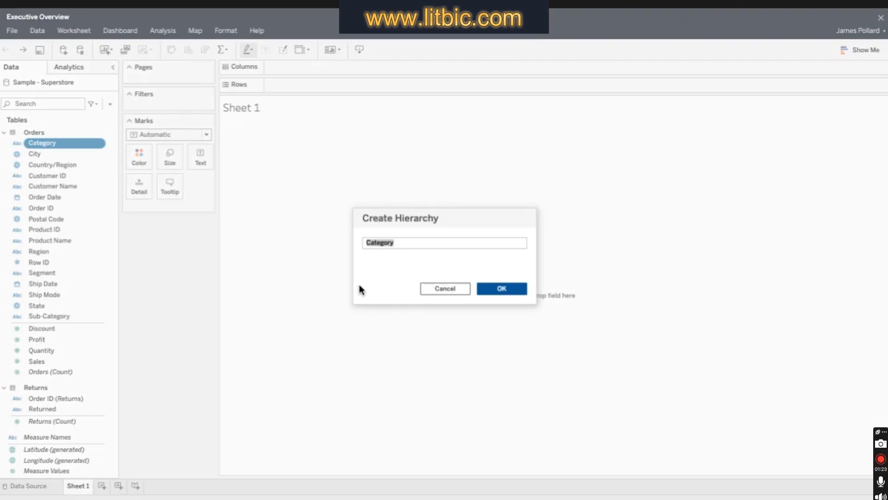
type("Product")
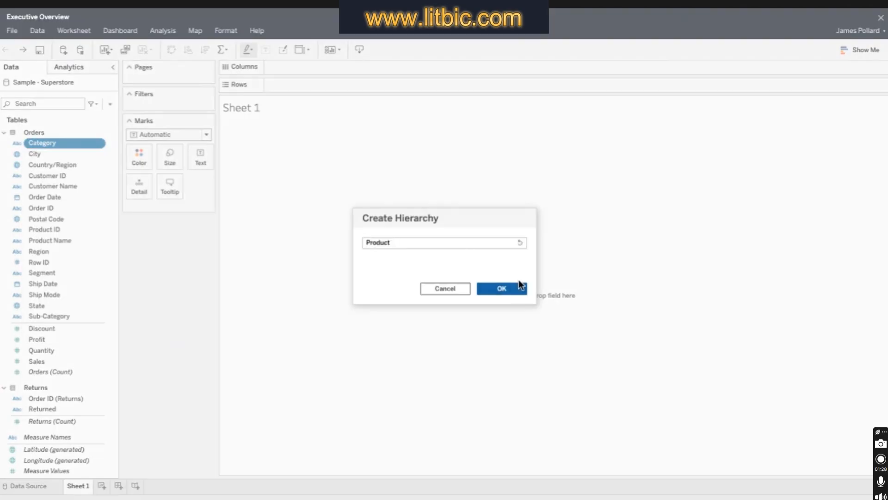
left_click(518, 281)
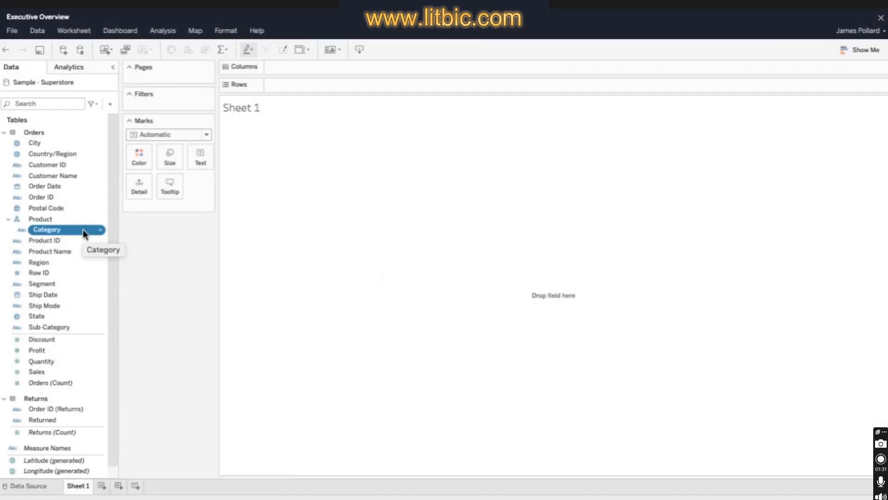
- Add Sub-Category and Product Name to the Product hierarchy, placed in that order below Category
right_click(96, 331)
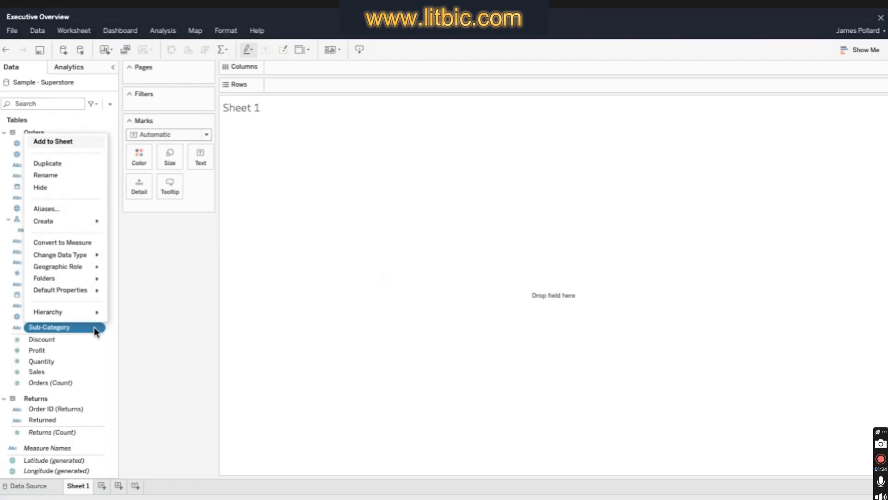
mouse_move(96, 312)
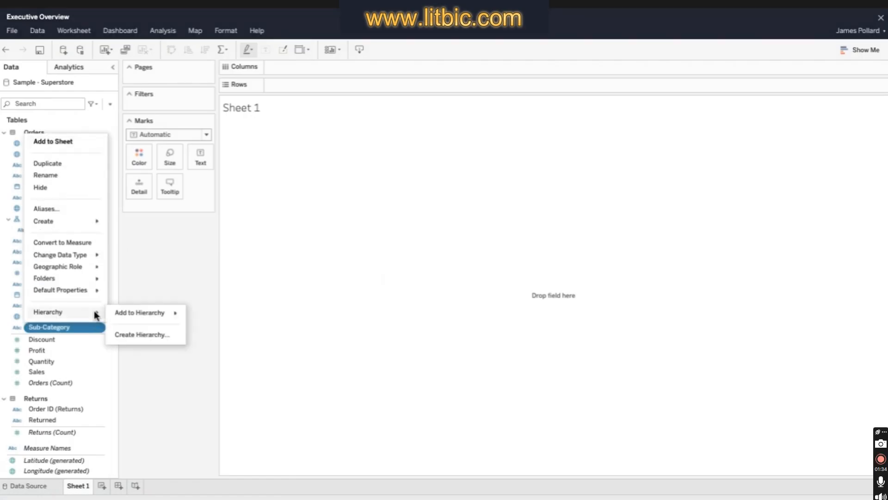
mouse_move(139, 312)
left_click(227, 314)
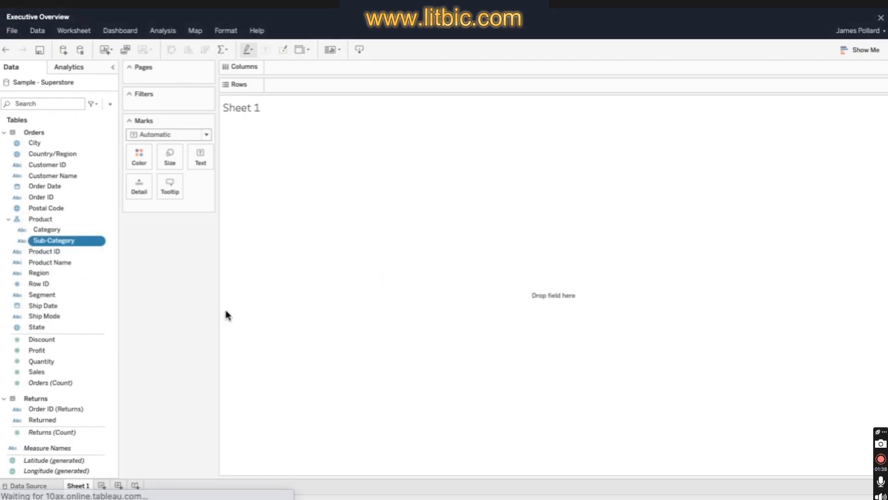
left_click(80, 262, "ctrl")
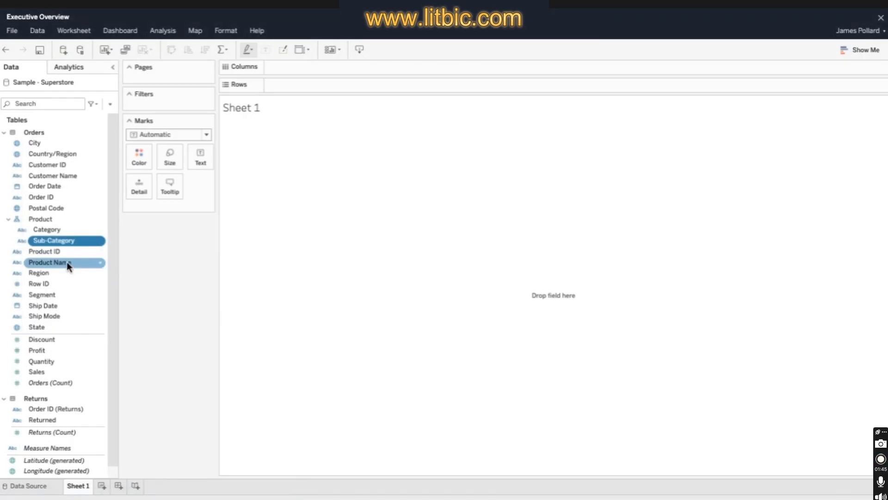
left_click_drag(67, 261, 67, 244)
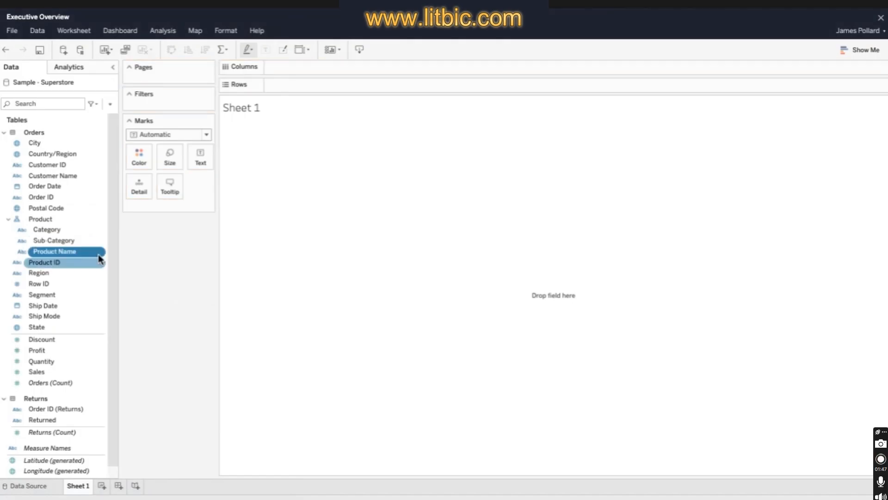
- Combine the Country/Region and Region fields into a hierarchy named Location
left_click(74, 273)
left_click_drag(74, 277, 69, 154)
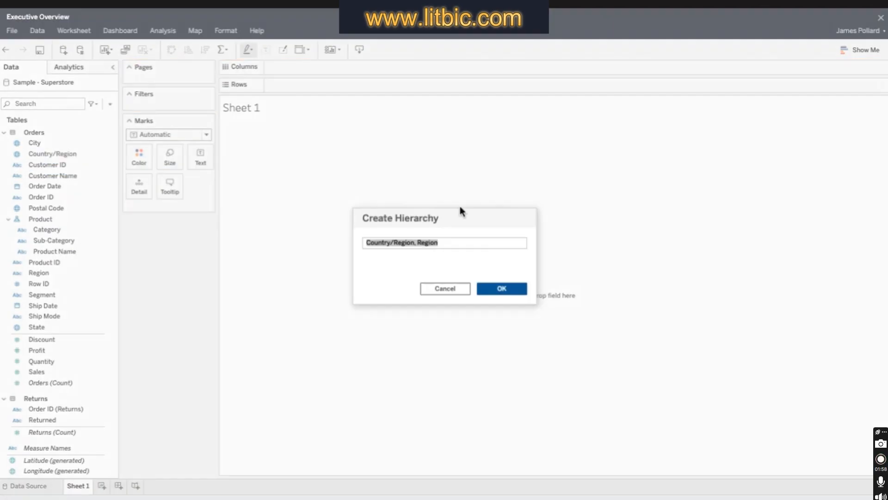
type("Location")
left_click(492, 285)
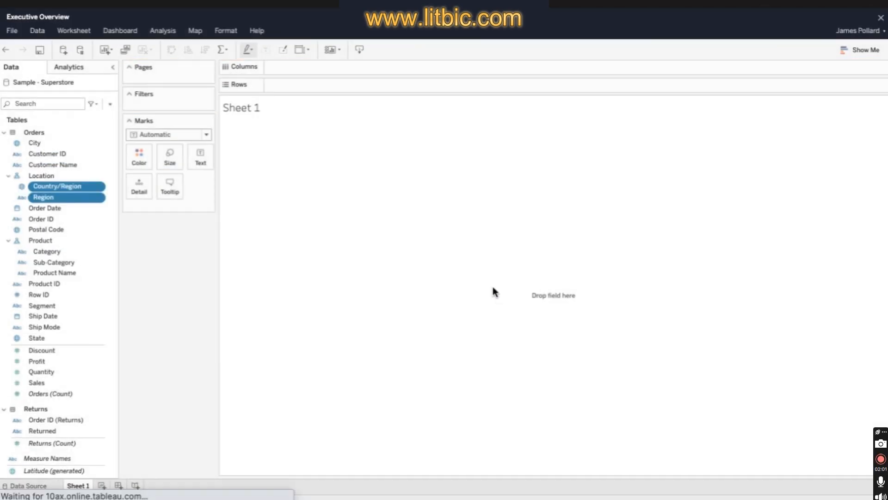
- Add State, City and Postal Code to the Location hierarchy, in that order below Region
left_click_drag(36, 337, 86, 207)
left_click_drag(34, 142, 73, 207)
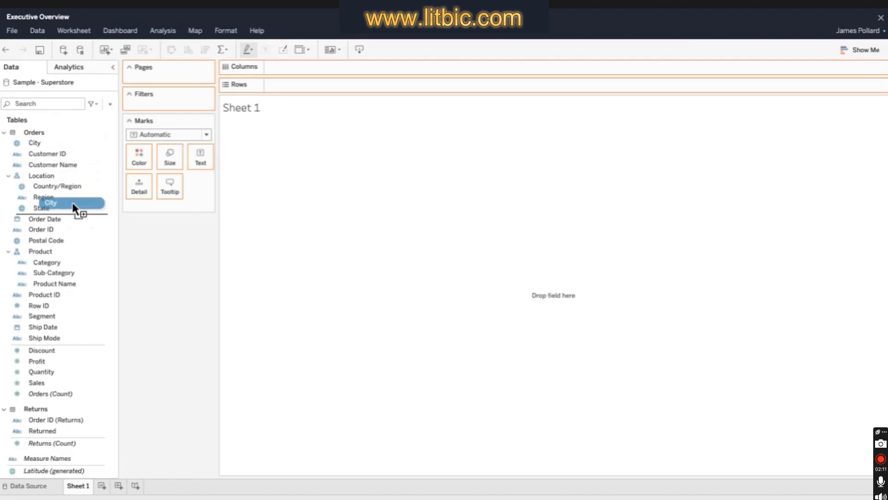
left_click_drag(73, 206, 75, 207)
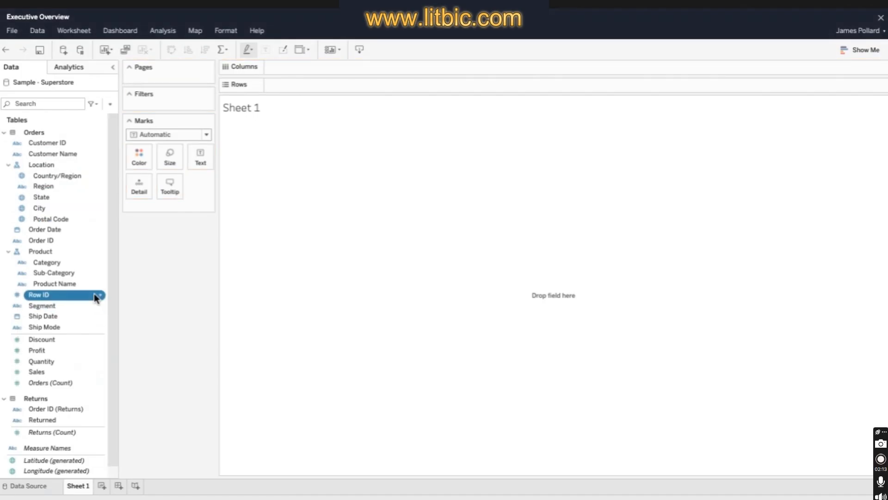
- Hide the Row ID, Customer ID and Order ID (Returns) fields and group the data fields by folder
left_click(95, 295)
left_click(40, 354)
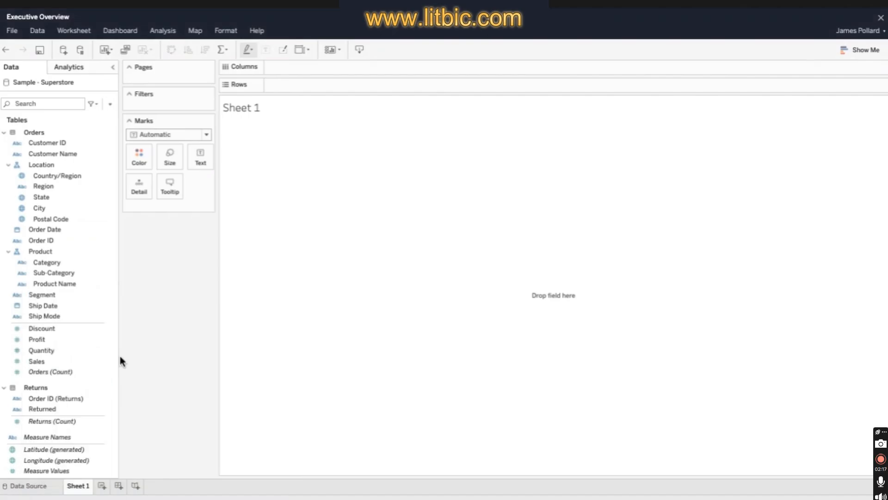
left_click(99, 142)
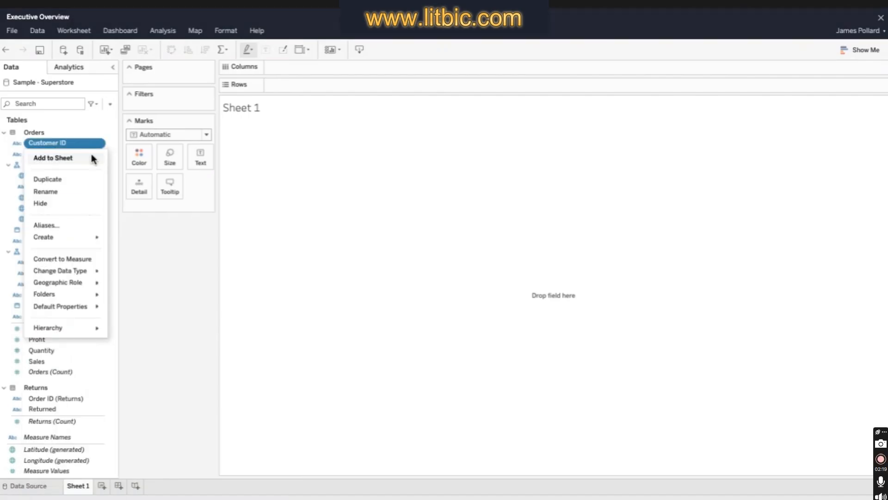
left_click(84, 201)
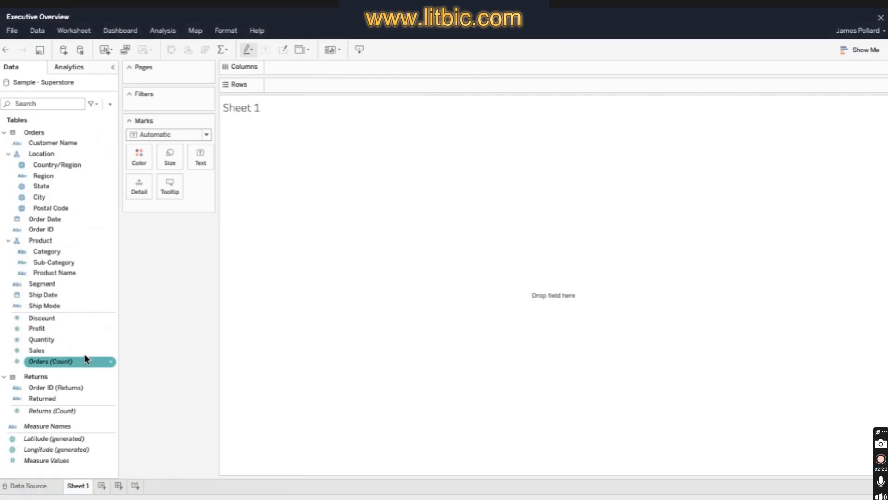
left_click(109, 387)
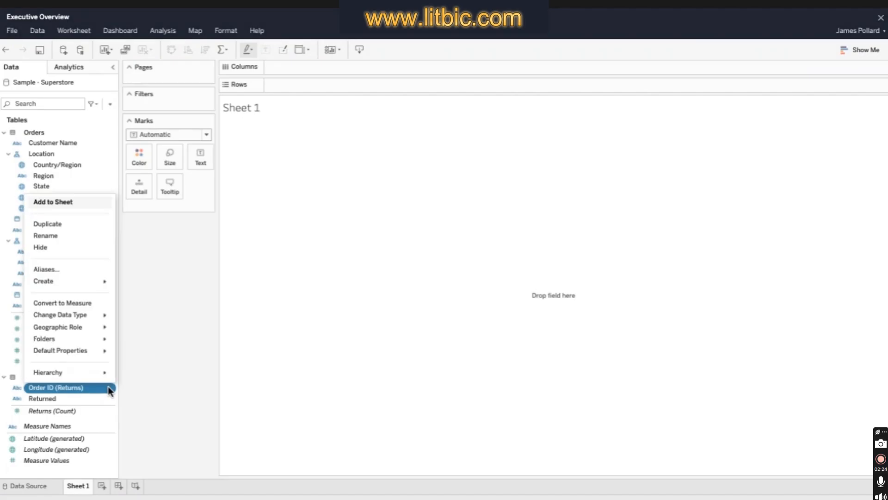
left_click(95, 248)
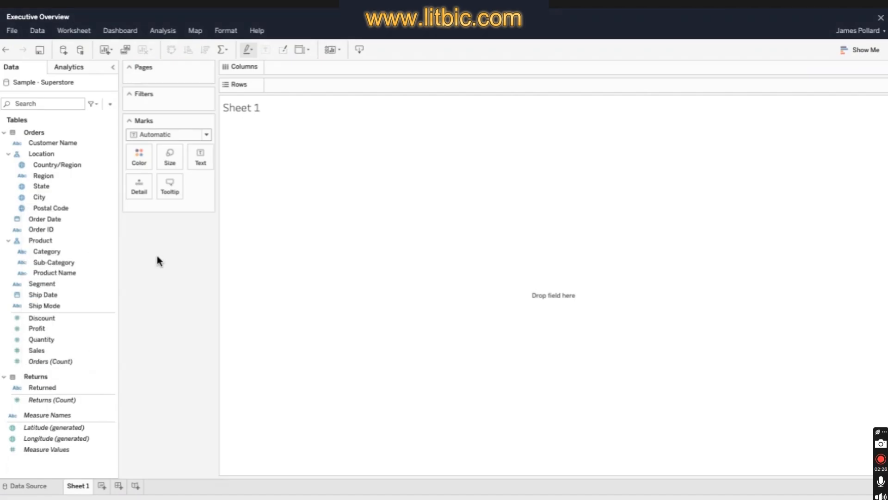
left_click(110, 103)
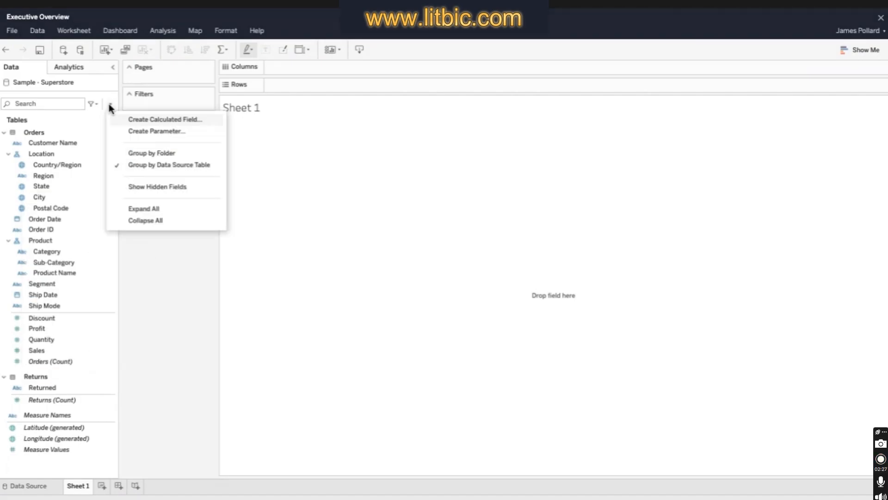
left_click(209, 151)
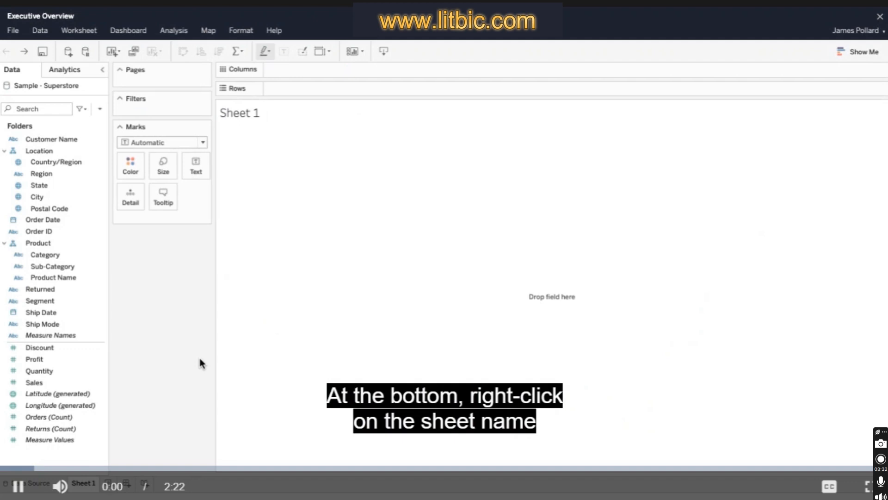
- Rename Sheet 1 as Profit Ratio by Geography
right_click(83, 482)
left_click(105, 370)
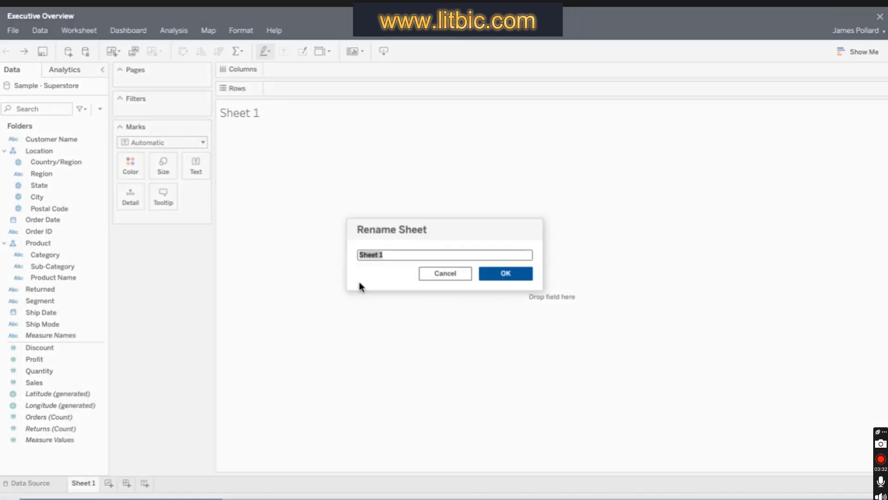
type("Profit Ratio by G")
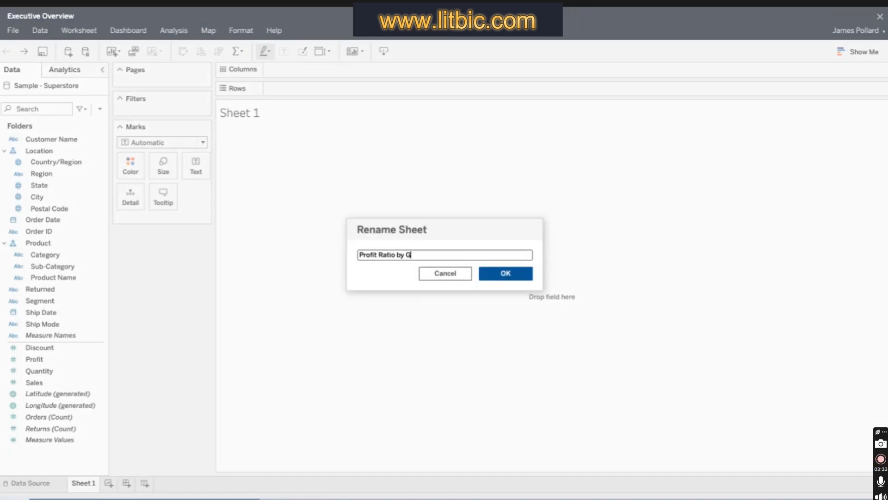
type("eography")
left_click(516, 273)
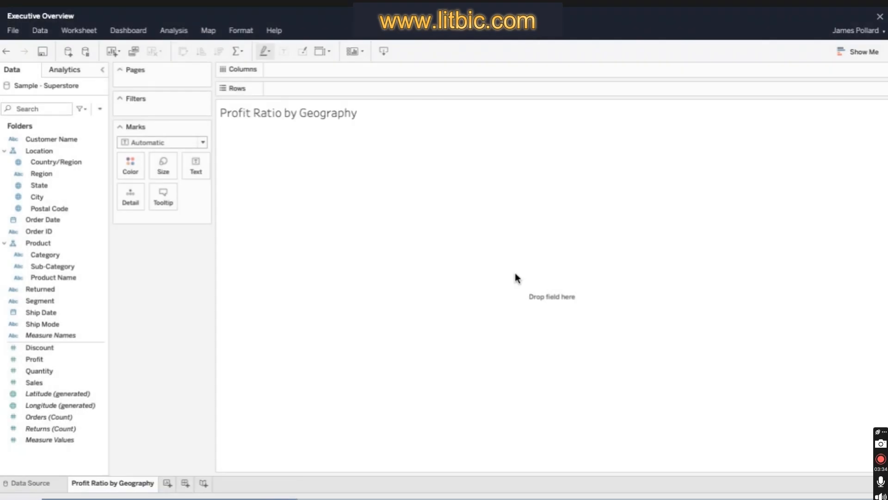
- Create a calculated field named Profit Ratio with the formula sum([Profit])/sum([Sales])
left_click(99, 109)
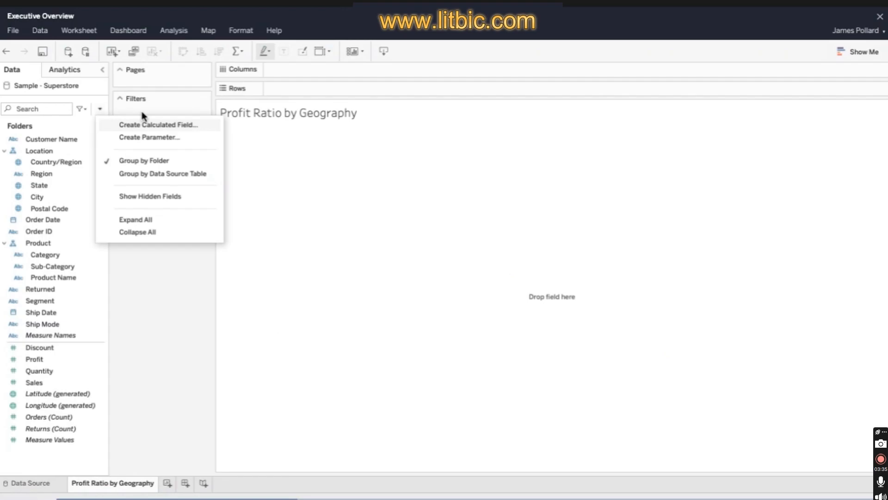
left_click(147, 125)
type("Profit")
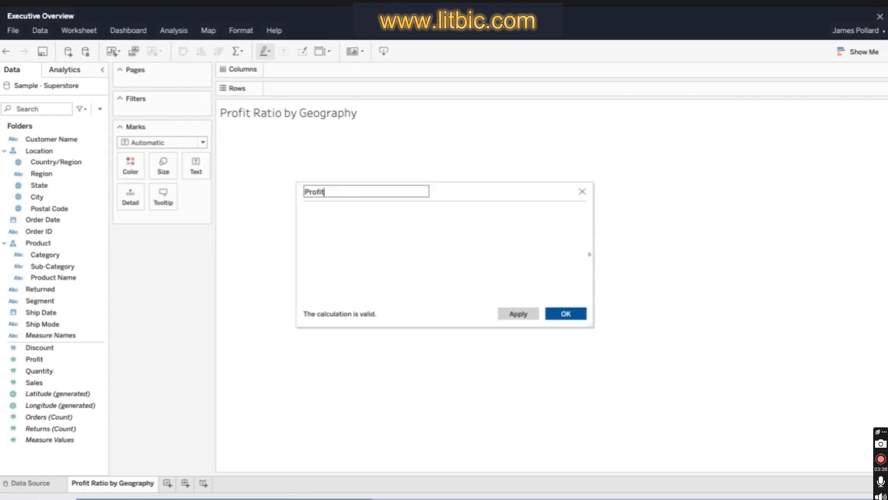
type(" Ratio")
left_click(465, 215)
type("sum(Prof")
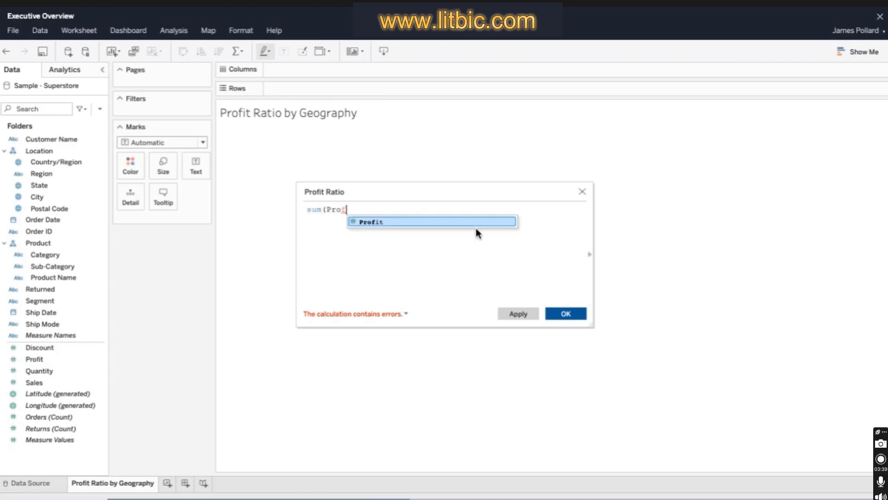
key("Return")
type(")/sum(")
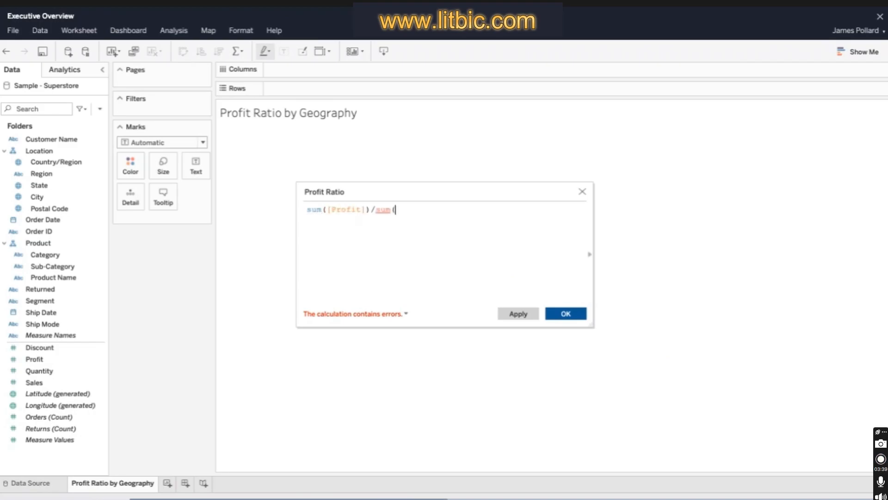
type("[Sales])")
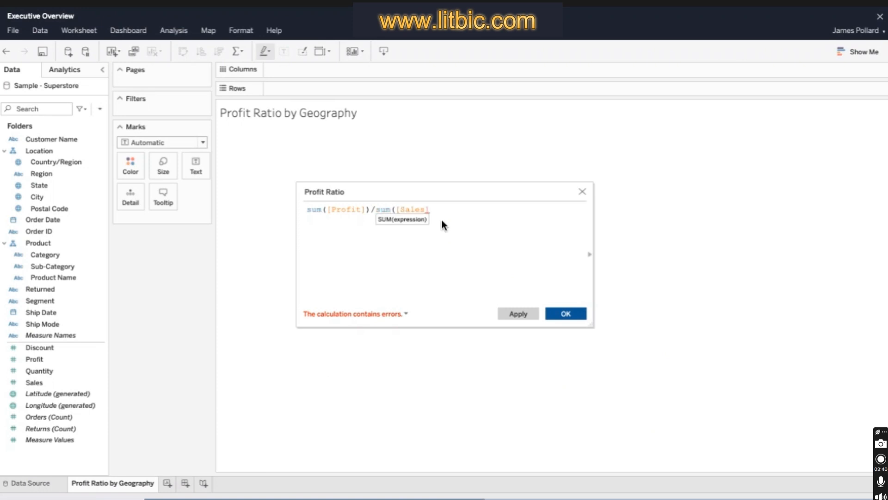
left_click(574, 313)
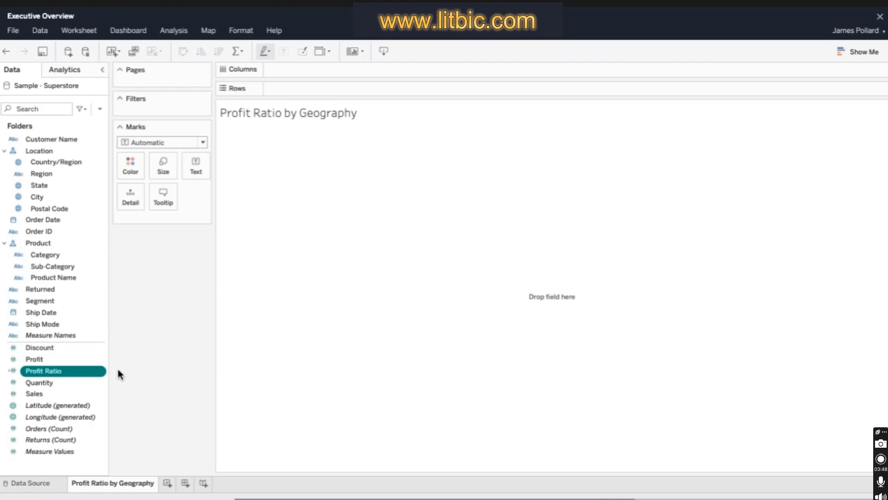
- Build a filled map from the State and Profit Ratio fields using the suggested chart types
left_click(49, 185)
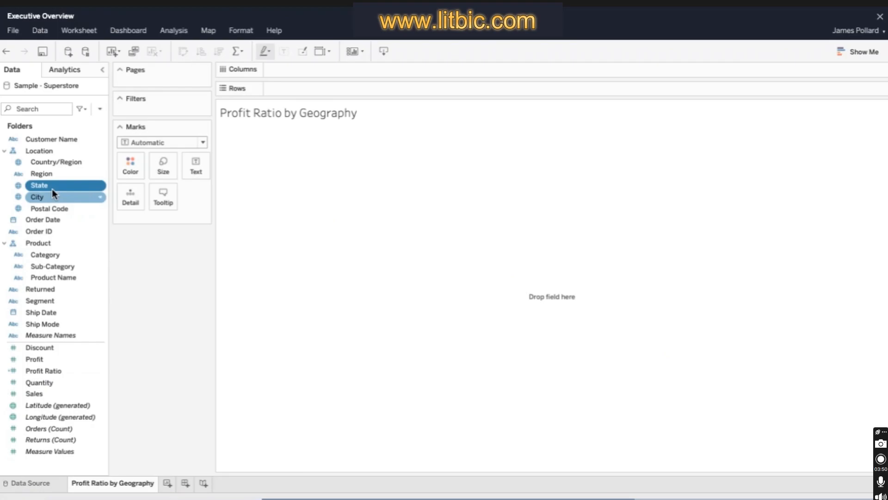
left_click(63, 369, "ctrl")
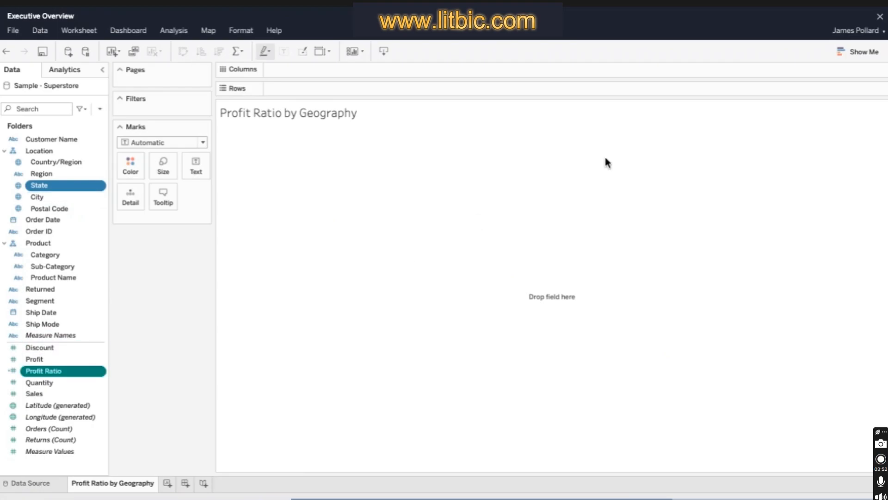
left_click(861, 50)
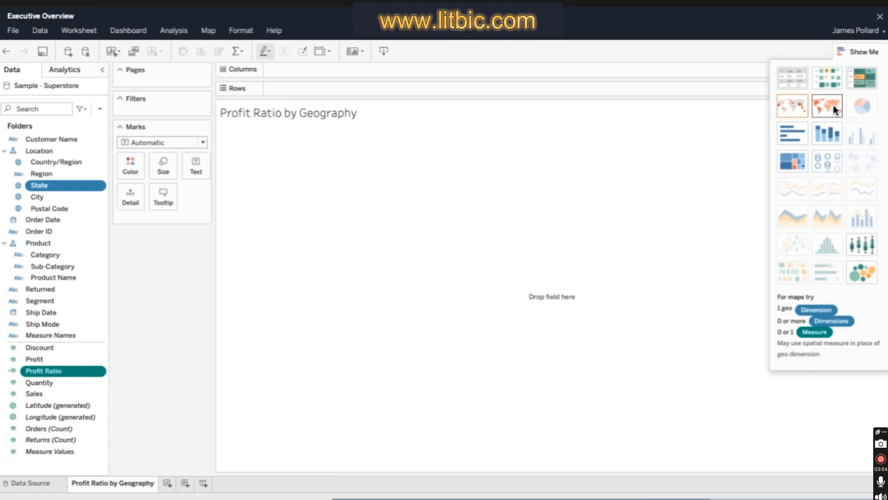
left_click(835, 109)
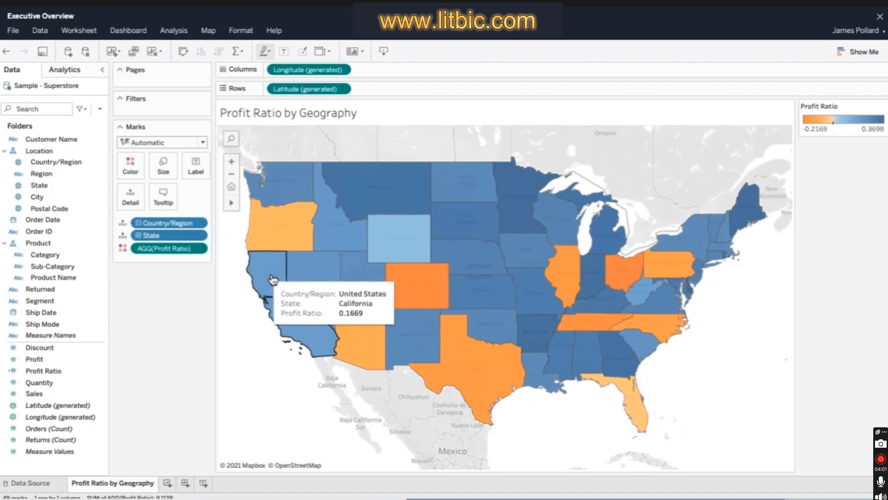
- Format the map's Profit Ratio values as percentages with one decimal place and check a state's tooltip
left_click(204, 250)
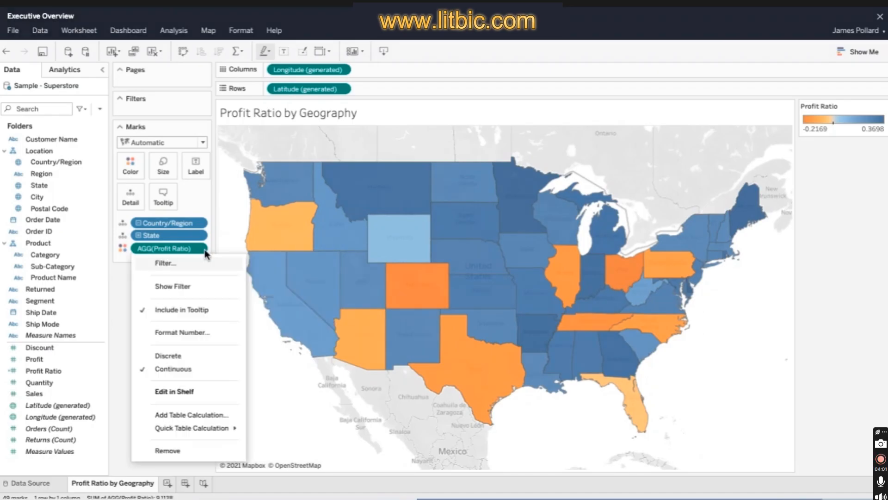
left_click(222, 333)
left_click(146, 310)
left_click(161, 350)
left_click(118, 363)
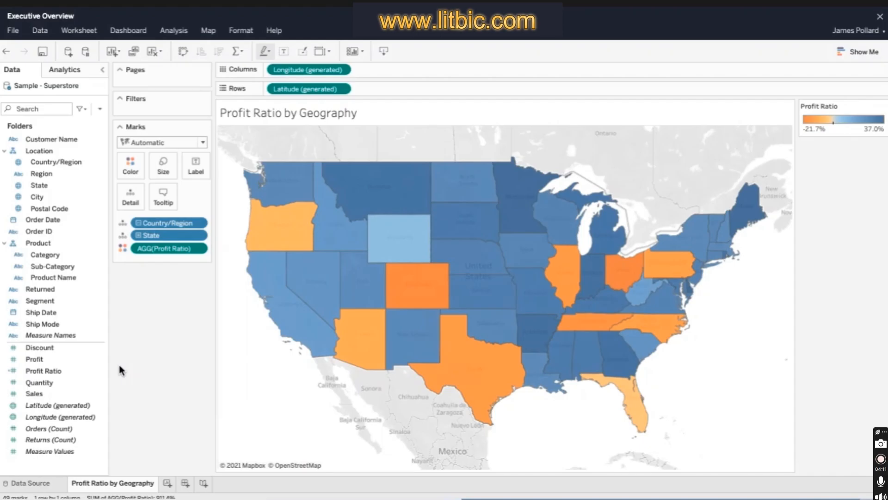
mouse_move(324, 293)
mouse_move(285, 254)
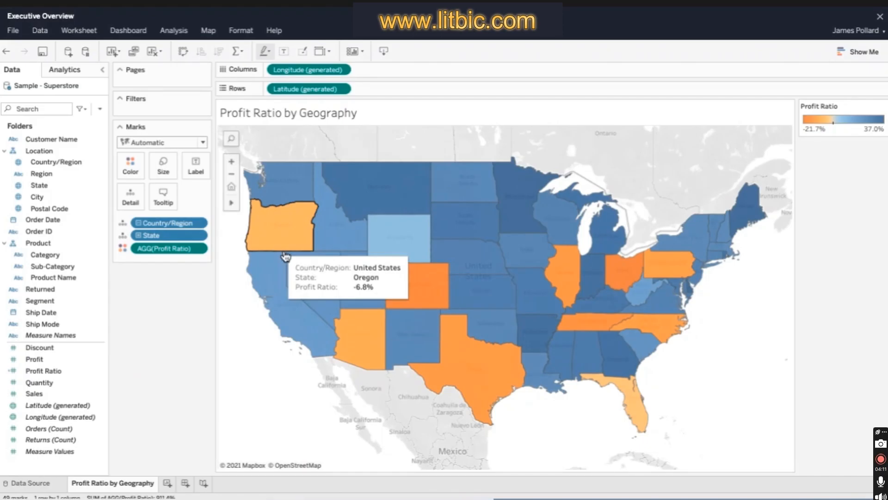
- Switch the map's Orange-Blue Diverging Profit Ratio palette to stepped color with 6 steps
left_click(131, 166)
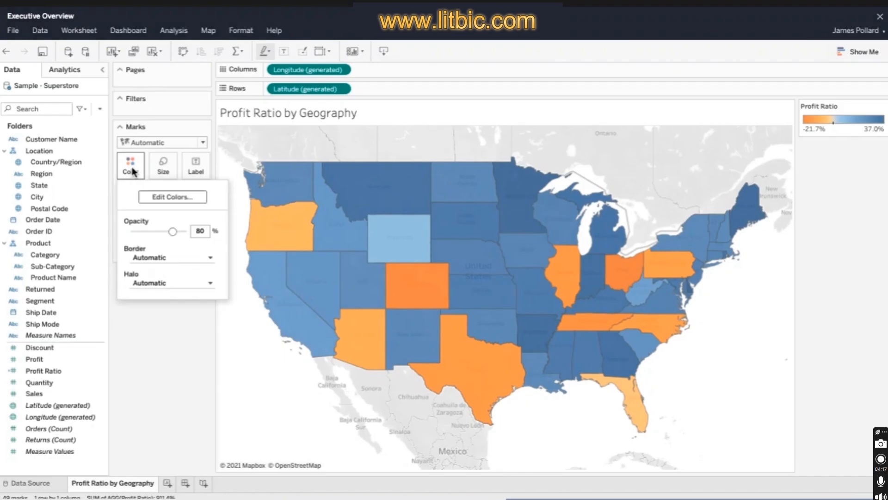
left_click(172, 196)
left_click(443, 208)
left_click(442, 270)
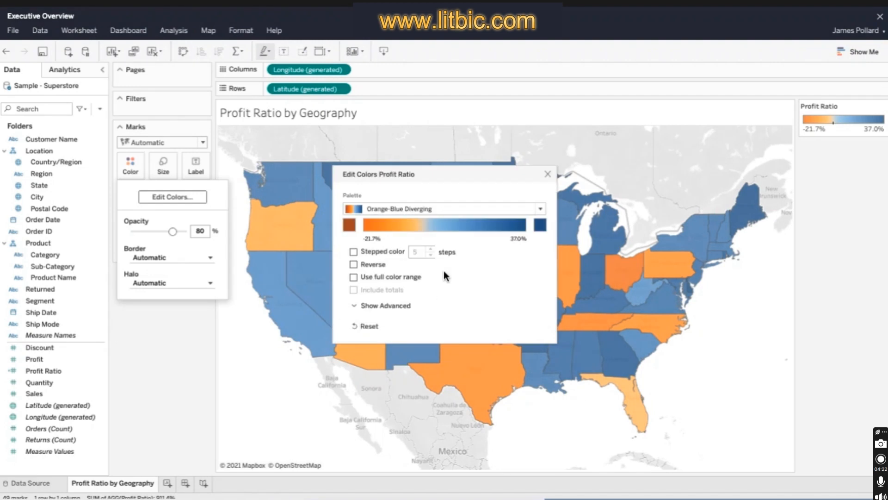
left_click(353, 252)
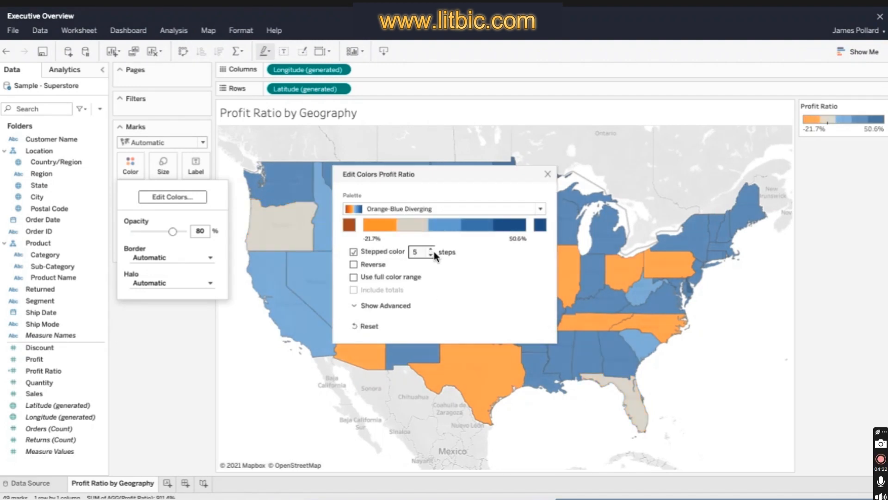
left_click(431, 249)
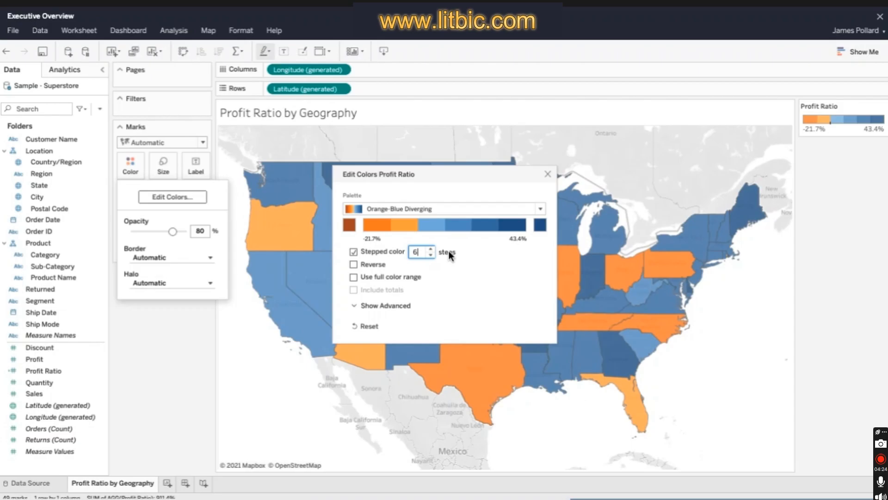
- Set the Profit Ratio color range to start at -0.5, end at 0.5 and center on 0
double_click(438, 340)
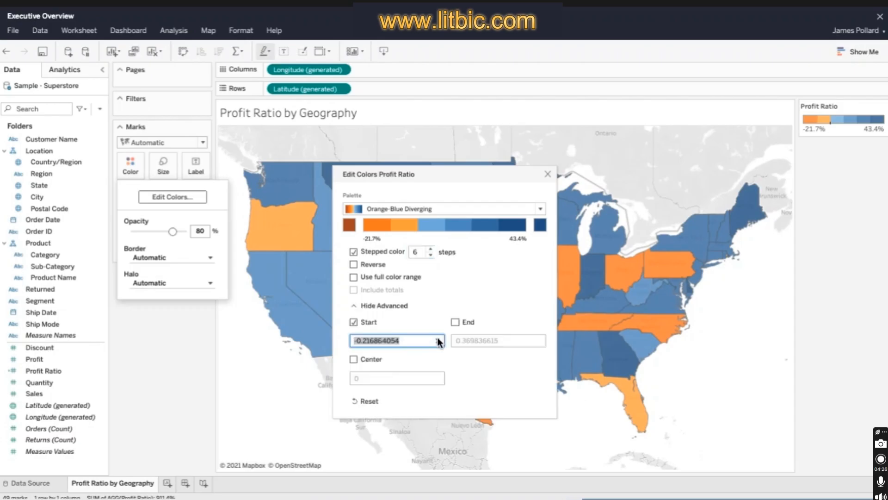
type("-0.5")
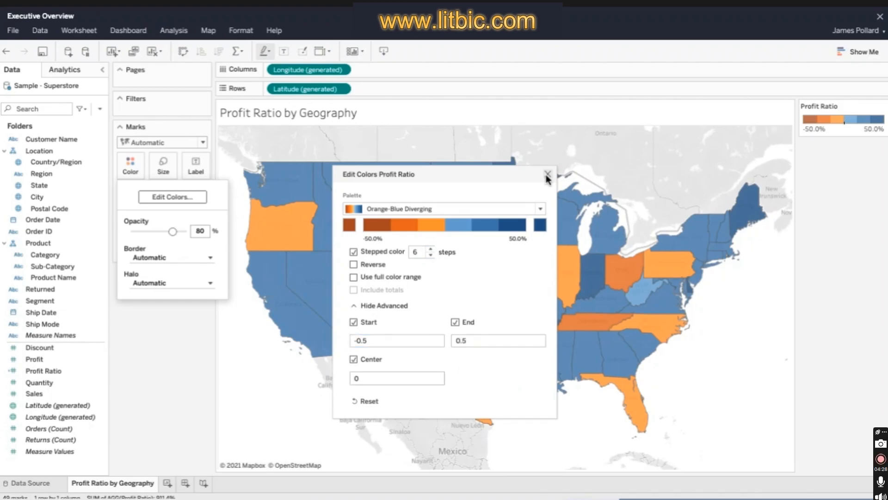
left_click(547, 175)
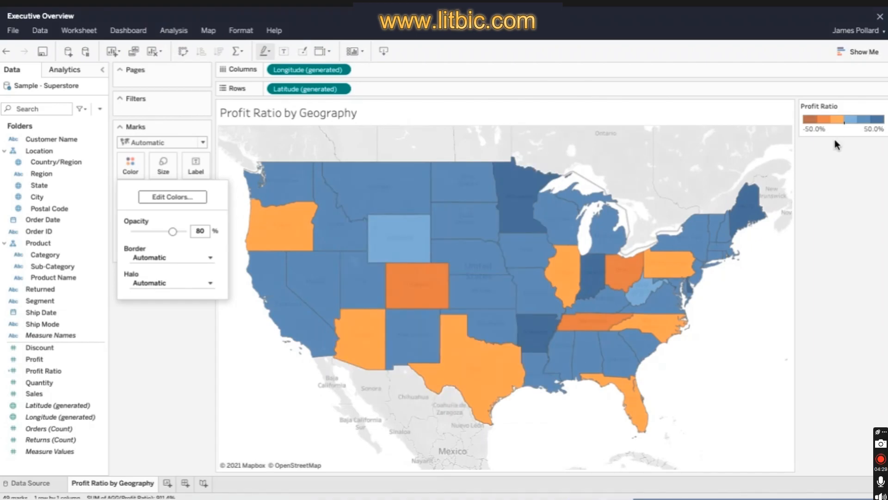
left_click(836, 145)
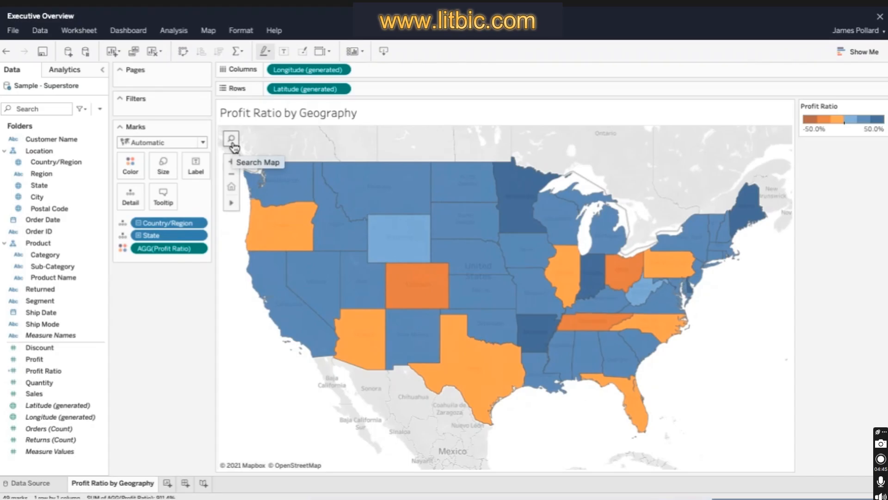
- Add a Region filter to the map, show it as a single-value dropdown and set it to (All)
left_click_drag(44, 173, 53, 177)
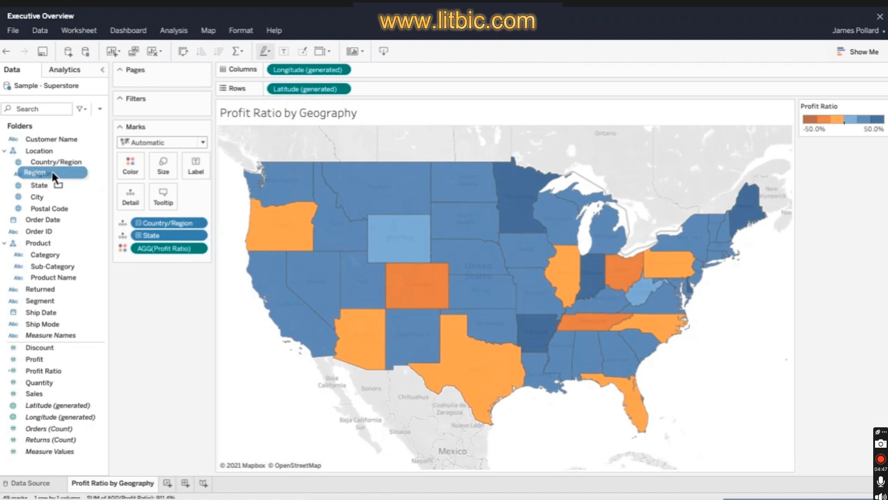
left_click_drag(53, 176, 203, 114)
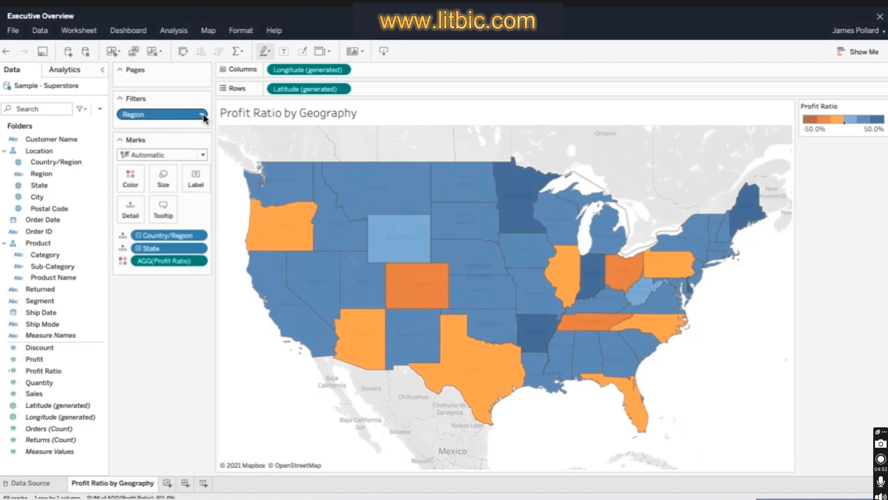
left_click(204, 115)
left_click(158, 152)
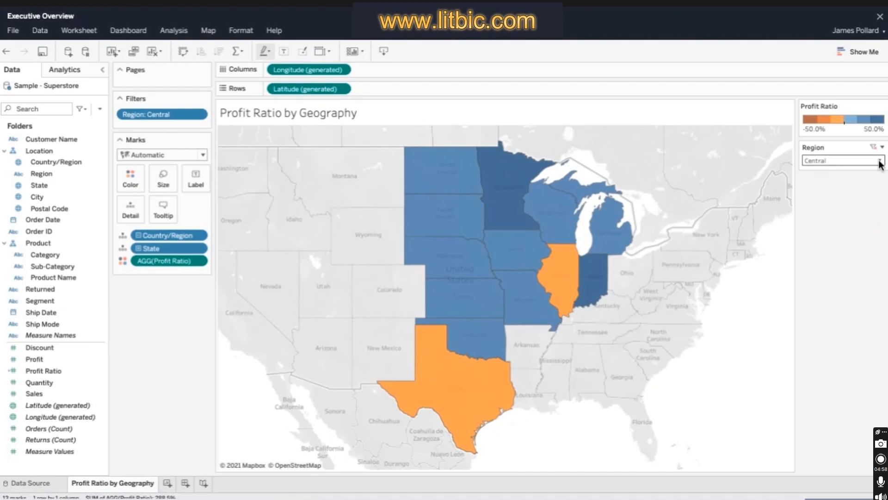
left_click(879, 160)
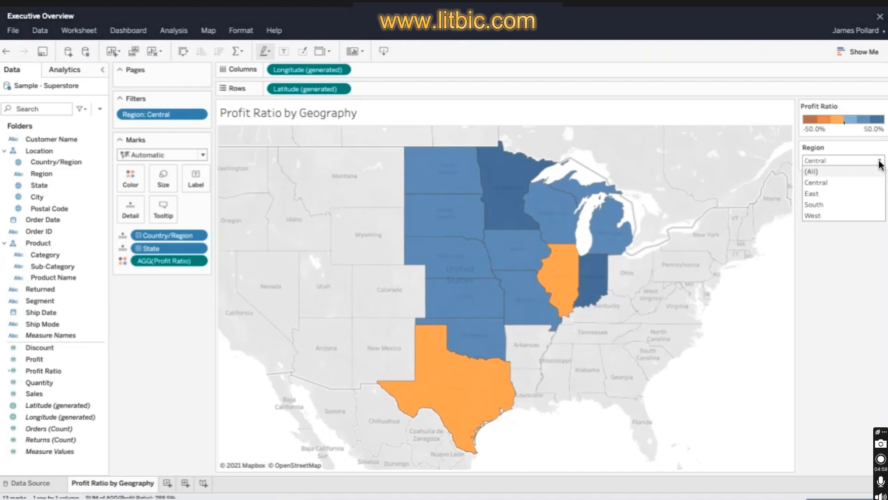
left_click(811, 172)
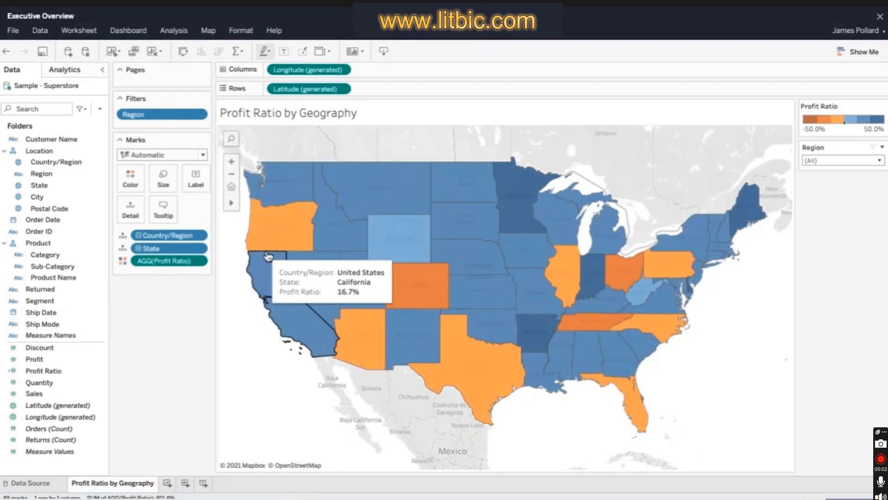
- Add a new worksheet and rename it Sales by Category
right_click(168, 260)
left_click(208, 299)
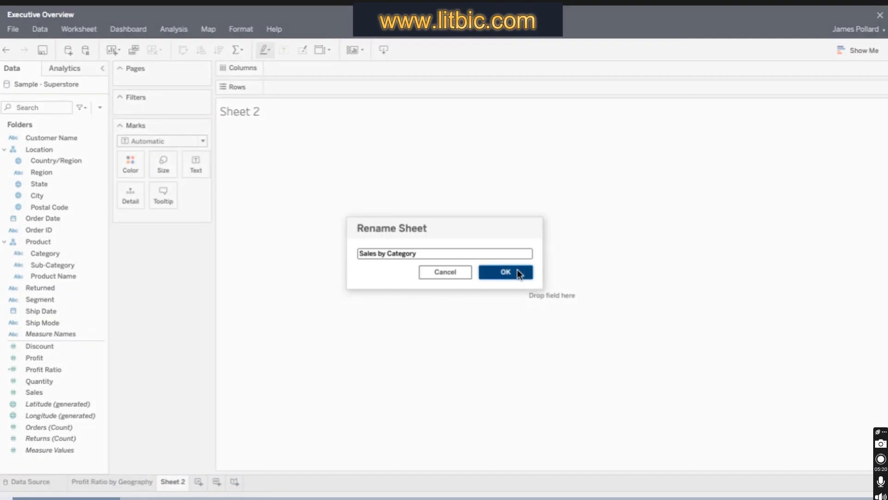
left_click(518, 269)
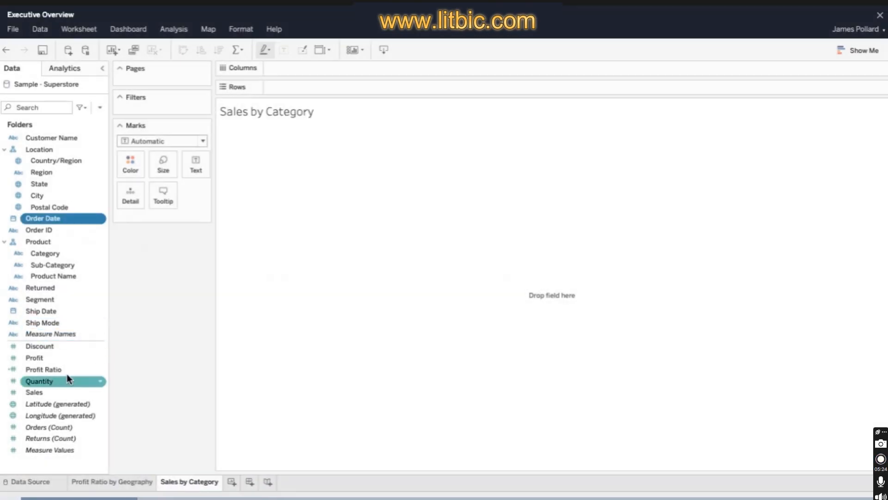
- Build a continuous area chart from the Order Date and Sales fields using the suggested chart types
left_click(64, 390, "ctrl")
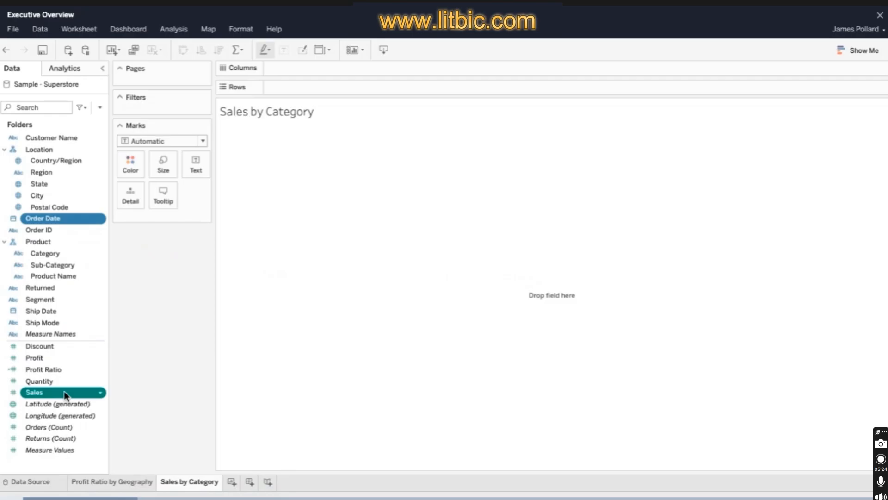
left_click(858, 50)
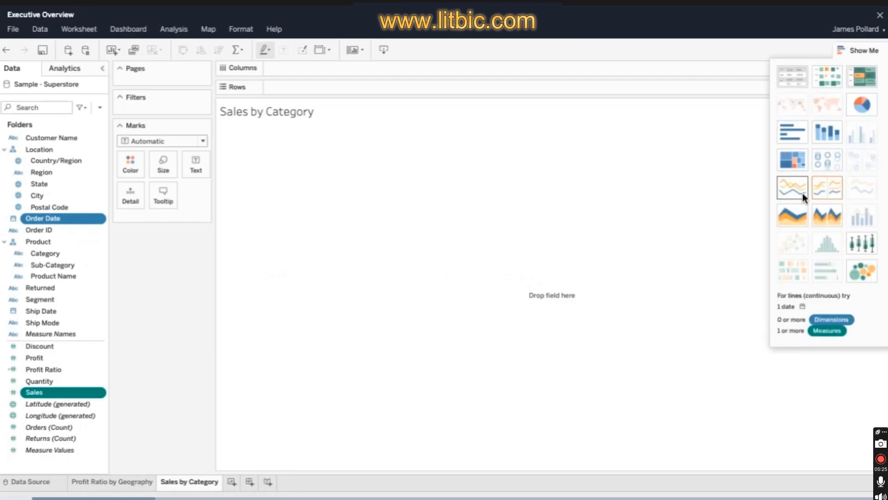
left_click(801, 218)
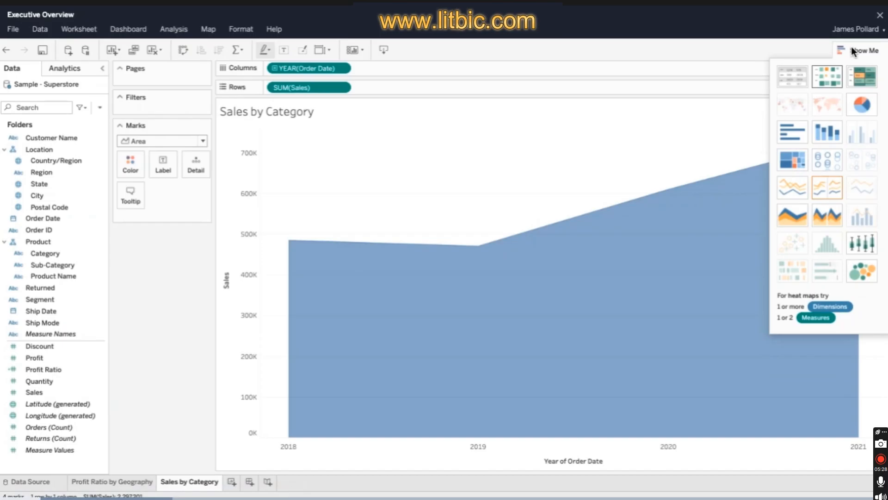
left_click(851, 48)
- Try the month-only level for Order Date on the columns, and set it to the continuous month-and-year level
left_click(345, 69)
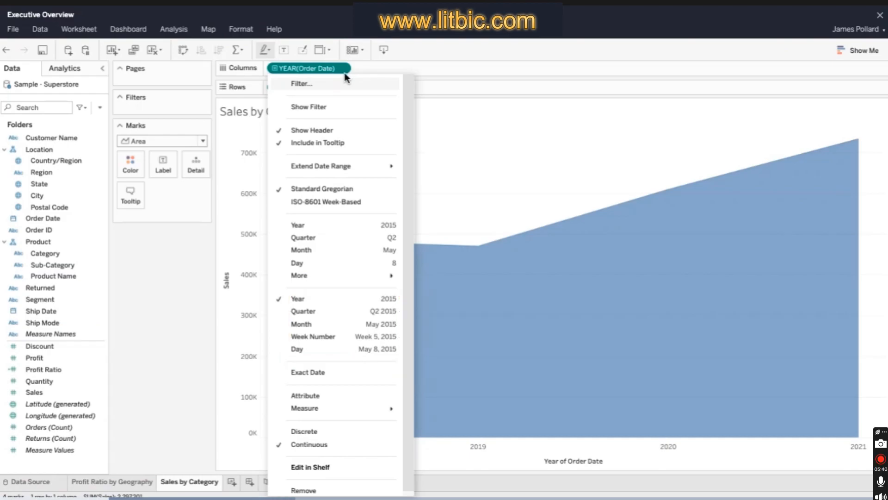
left_click(353, 250)
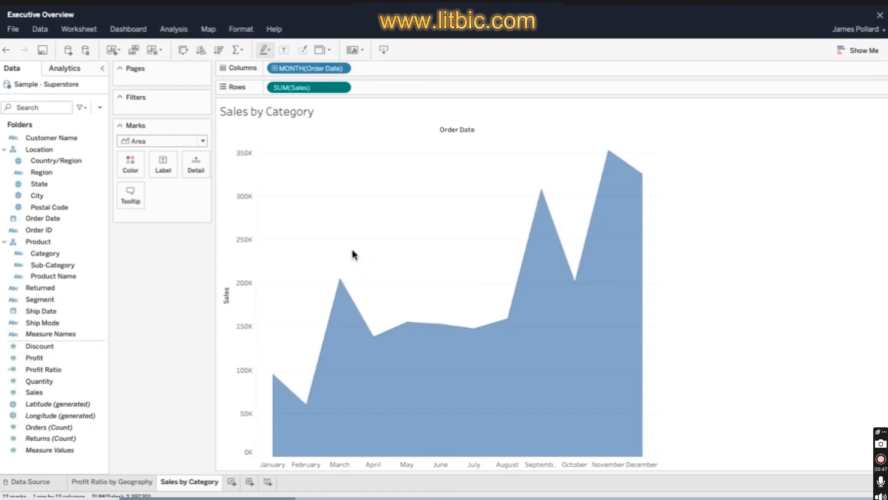
left_click(346, 68)
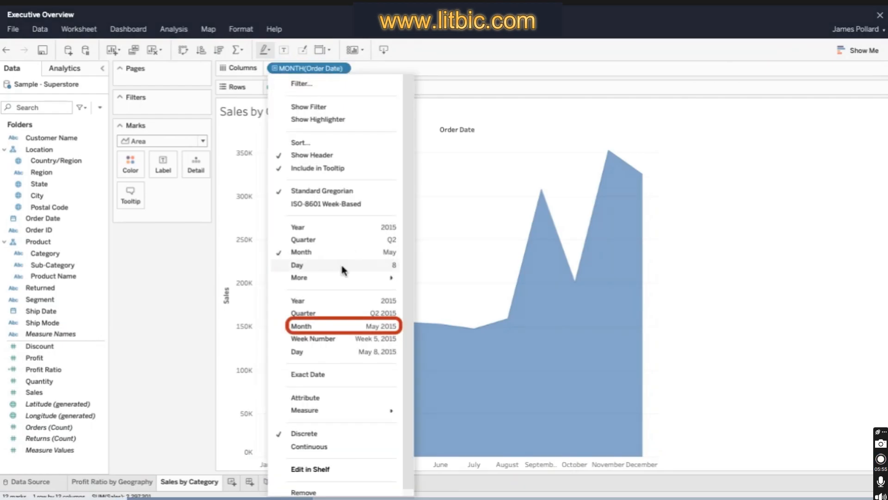
left_click(347, 325)
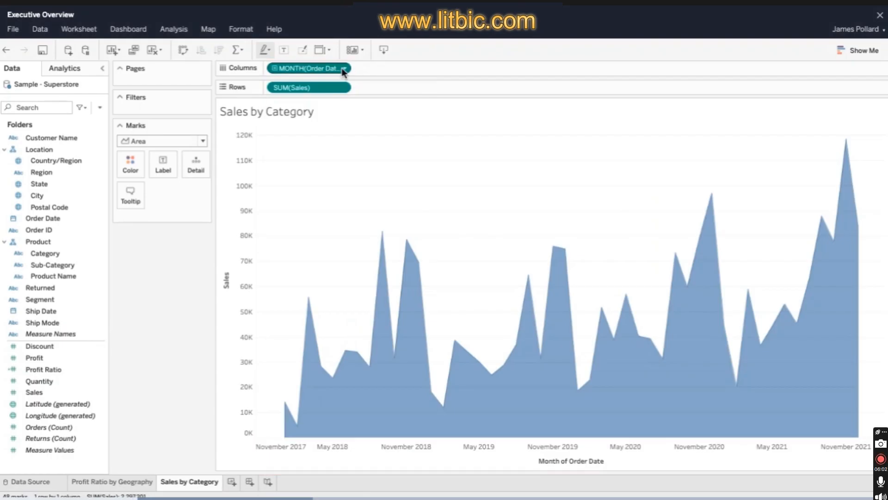
- Try showing the Order Date months as discrete, and return them to continuous
left_click(344, 69)
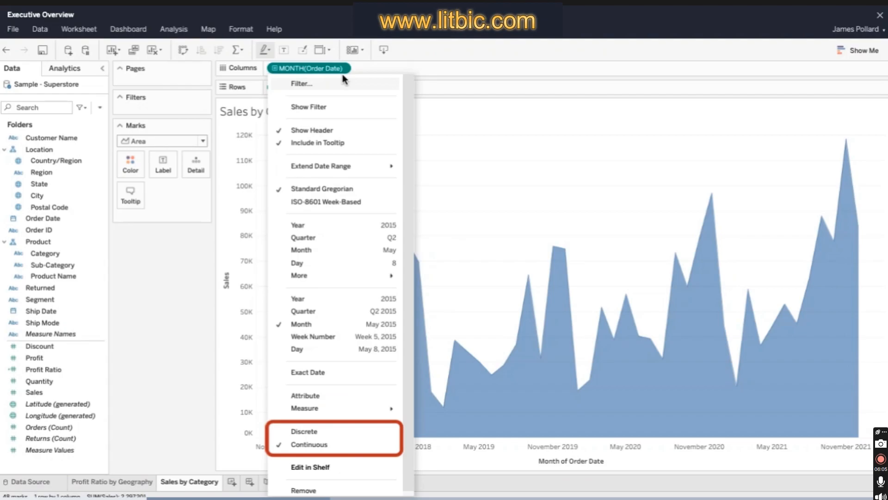
left_click(359, 431)
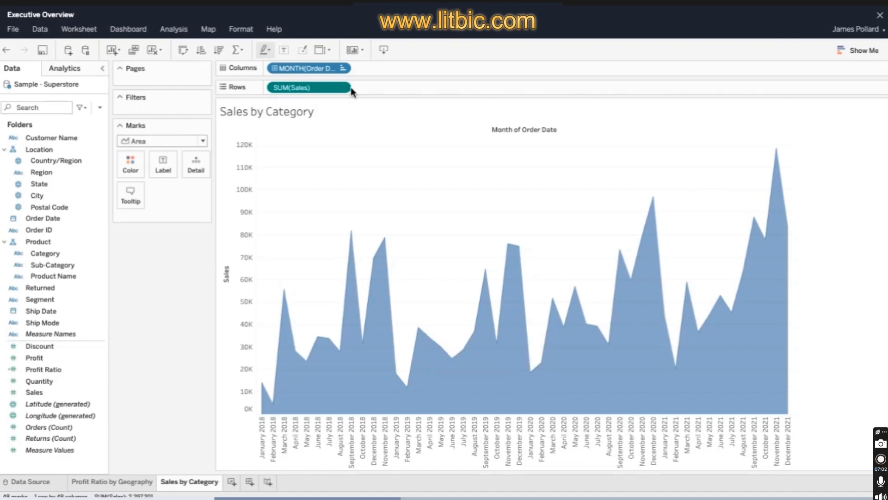
left_click(343, 69)
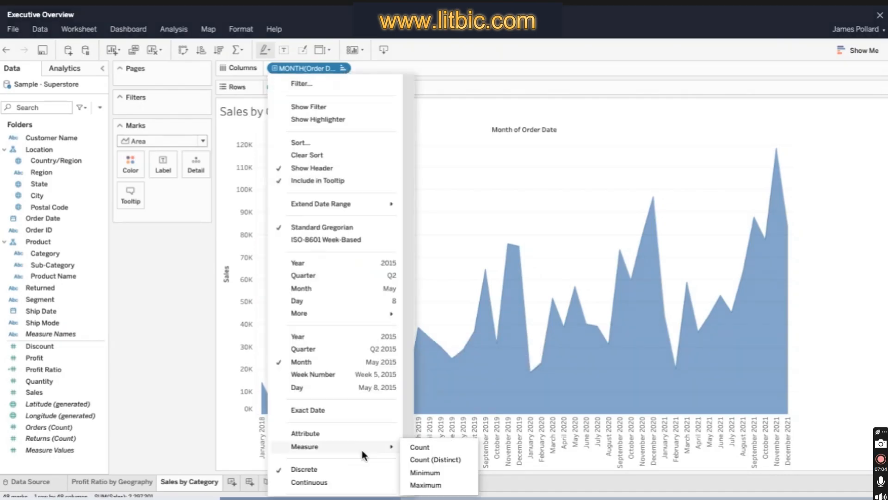
left_click(363, 481)
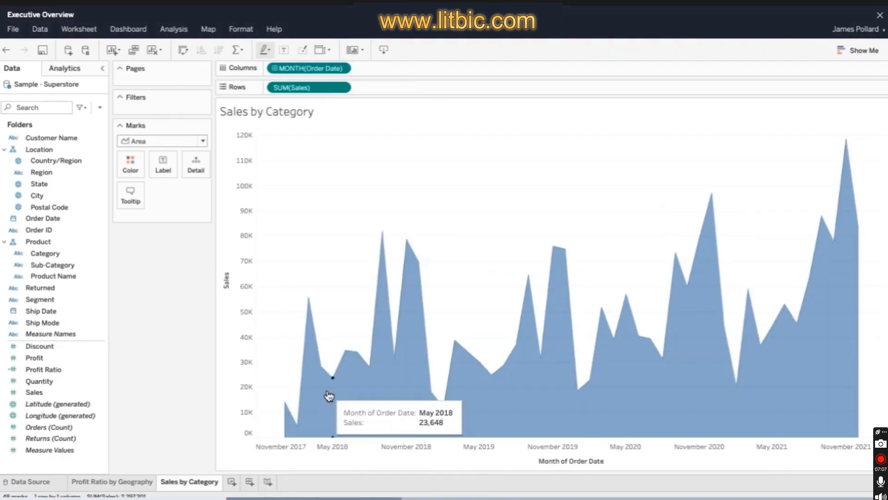
- Format the Sales values on the rows as currency with no decimal places
left_click(345, 88)
left_click(364, 184)
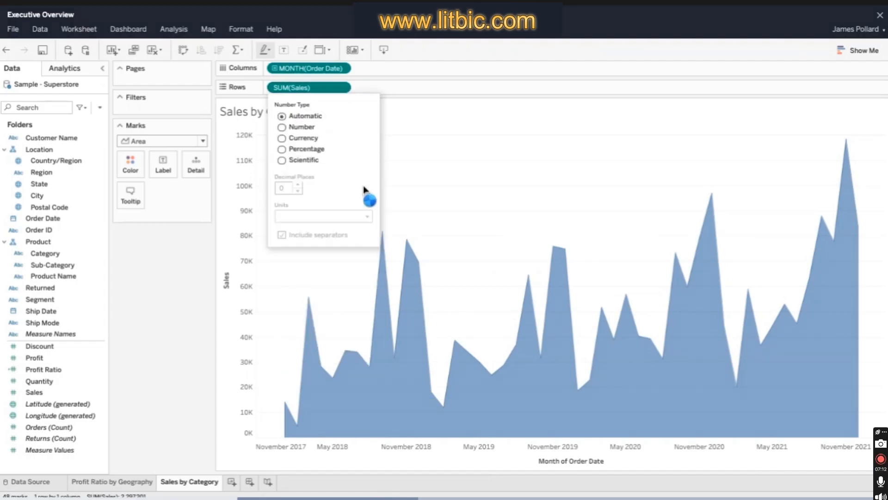
left_click(282, 139)
left_click(298, 191)
left_click(298, 191)
left_click(176, 301)
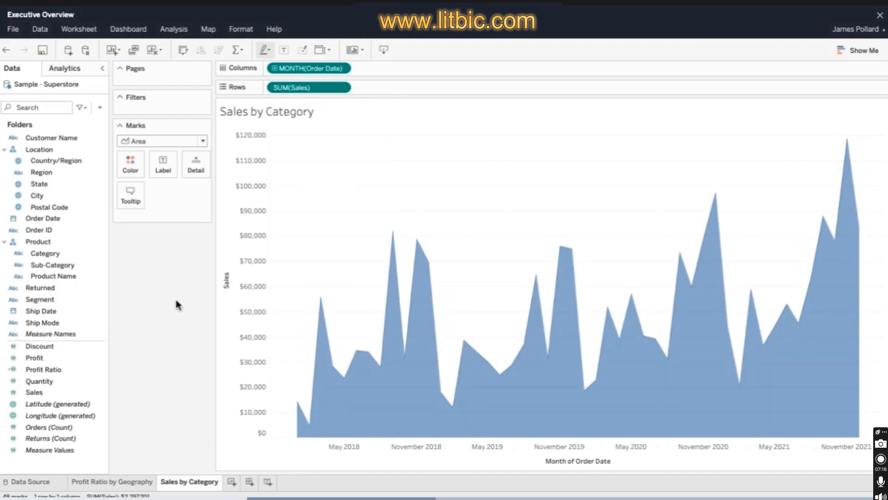
- Remove the title from the vertical Sales axis
mouse_move(322, 299)
left_click(264, 130)
left_click(308, 145)
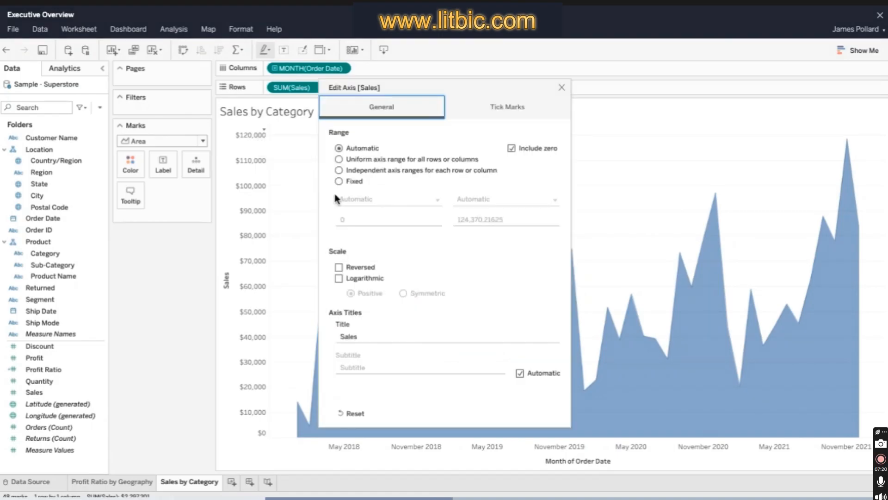
left_click_drag(358, 337, 2, 324)
key("BackSpace")
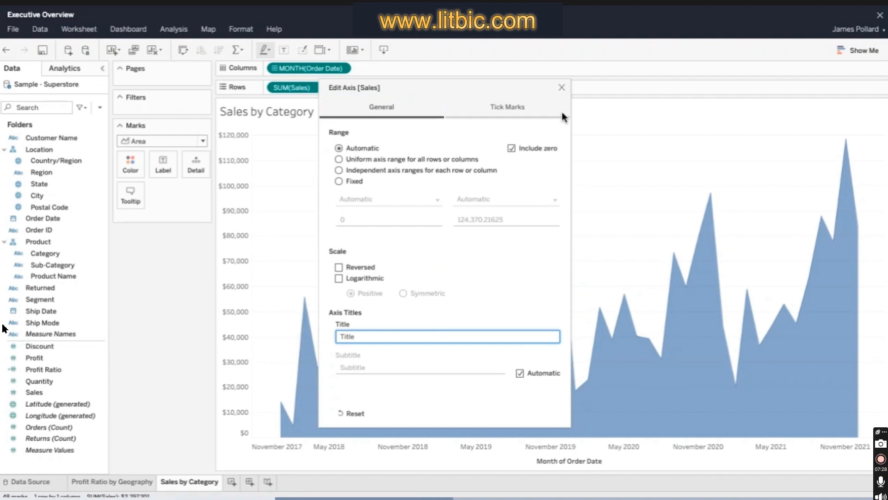
left_click(562, 87)
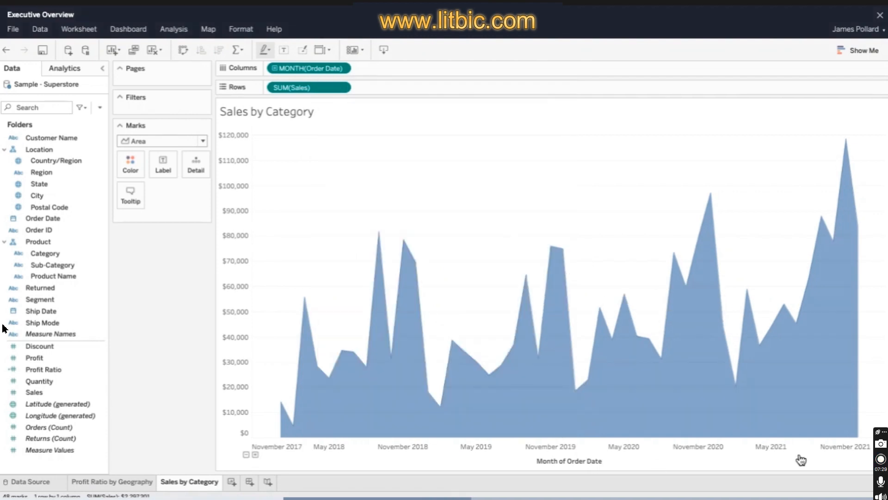
- Remove the title from the horizontal Month of Order Date axis
right_click(826, 449)
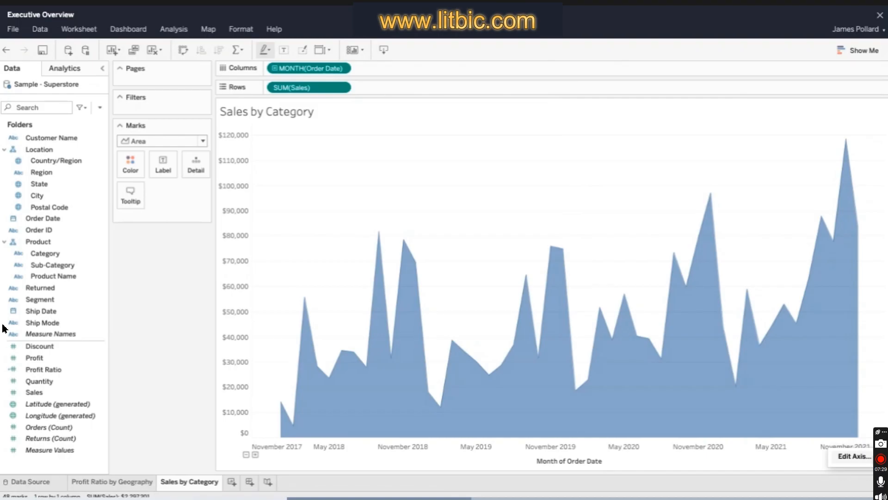
left_click(853, 456)
key("BackSpace")
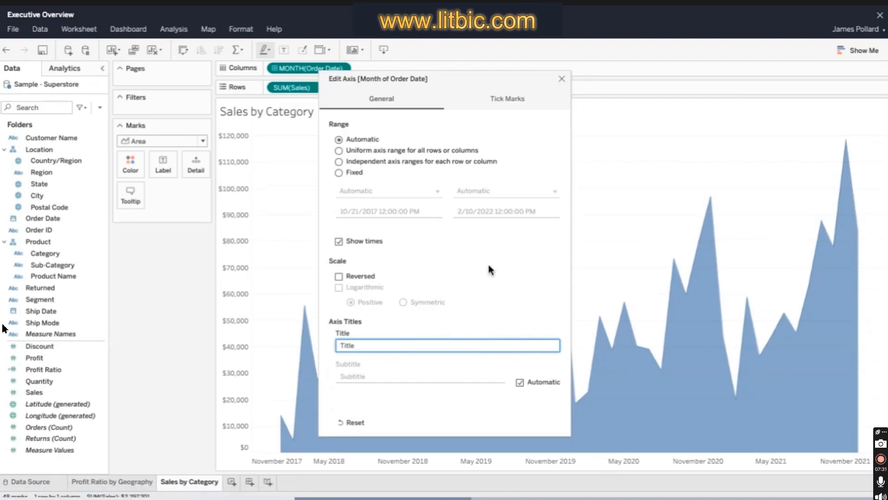
left_click(561, 79)
- Create a level-of-detail calculation from the Profit measure fixed on Order ID
left_click(80, 229)
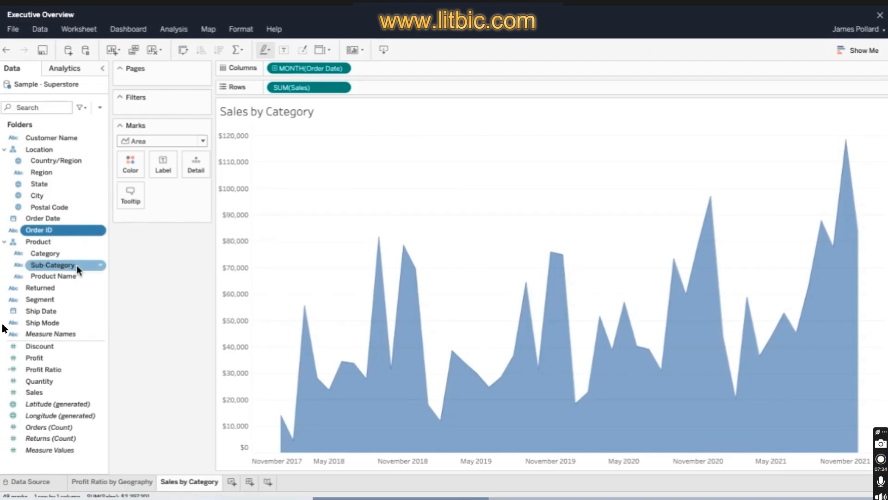
left_click(72, 358, "ctrl")
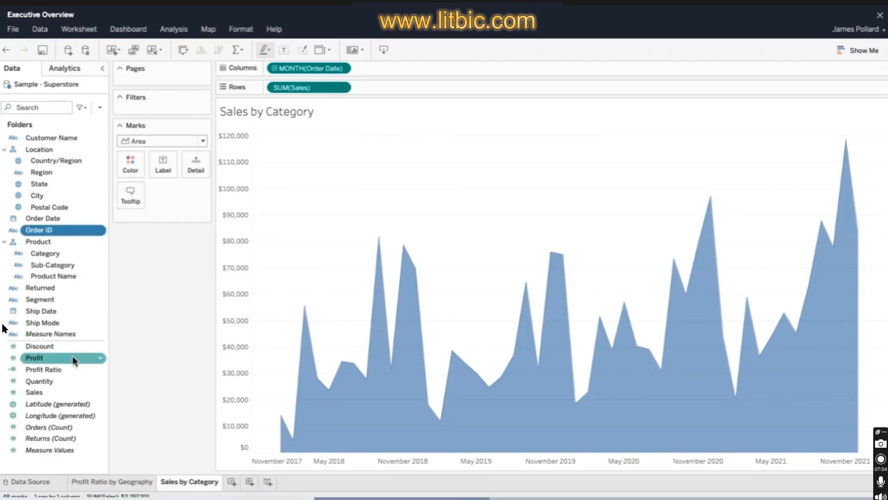
right_click(72, 357)
mouse_move(95, 397)
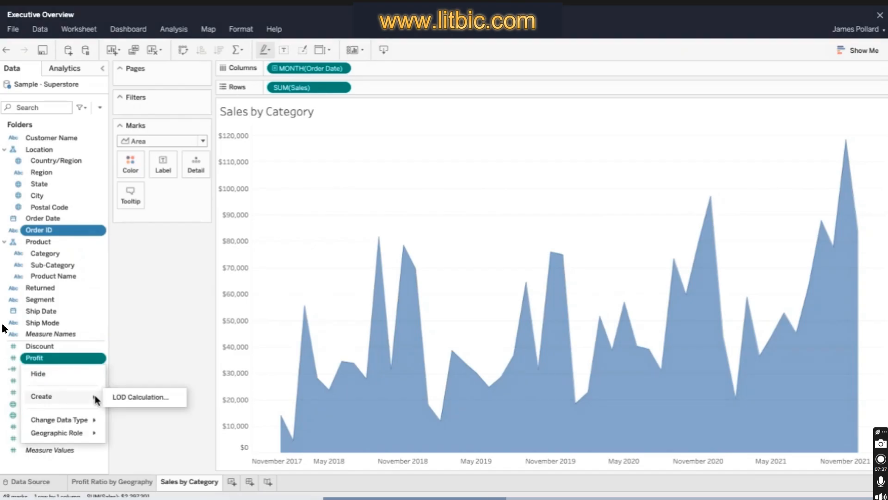
left_click(177, 399)
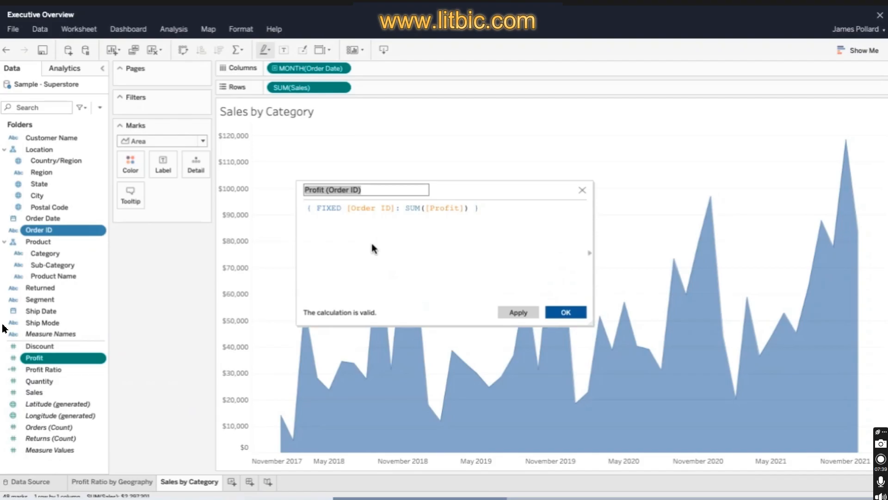
- Name the calculation "Order Profitable?" and extend its formula to { FIXED [Order ID]: SUM([Profit]) } > 0
type("Order Profita")
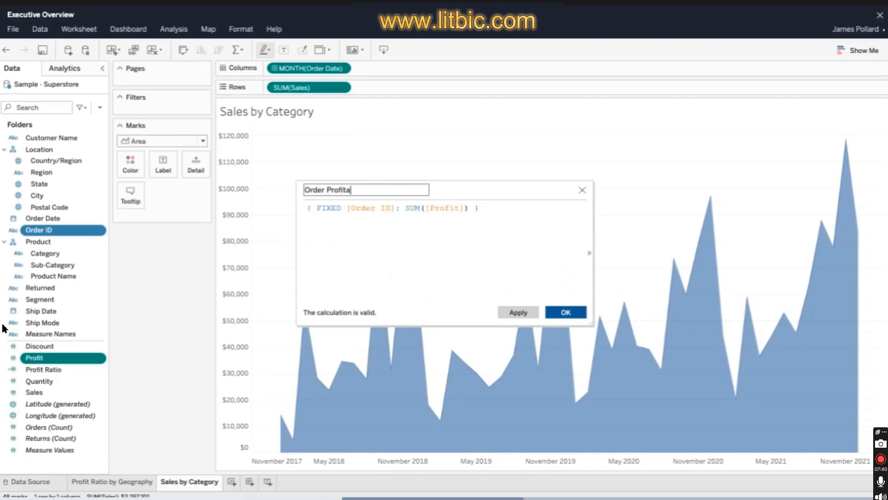
type("ble?")
left_click(501, 206)
type(">")
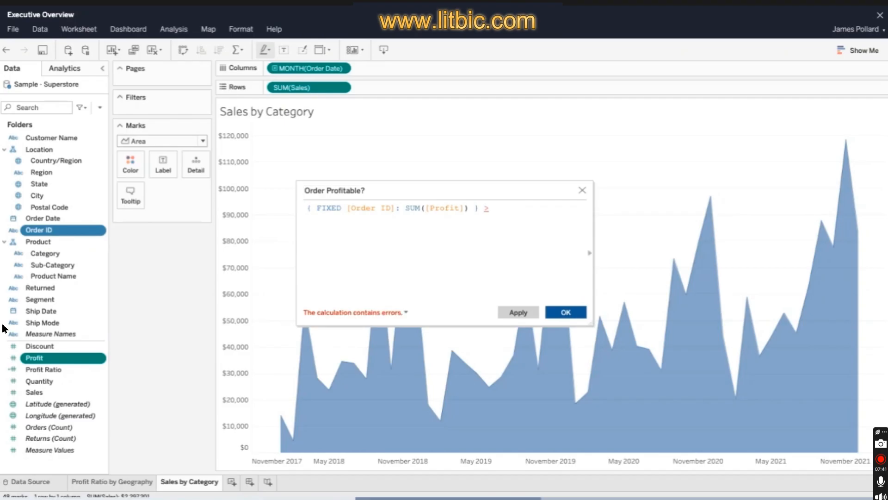
type(" 0")
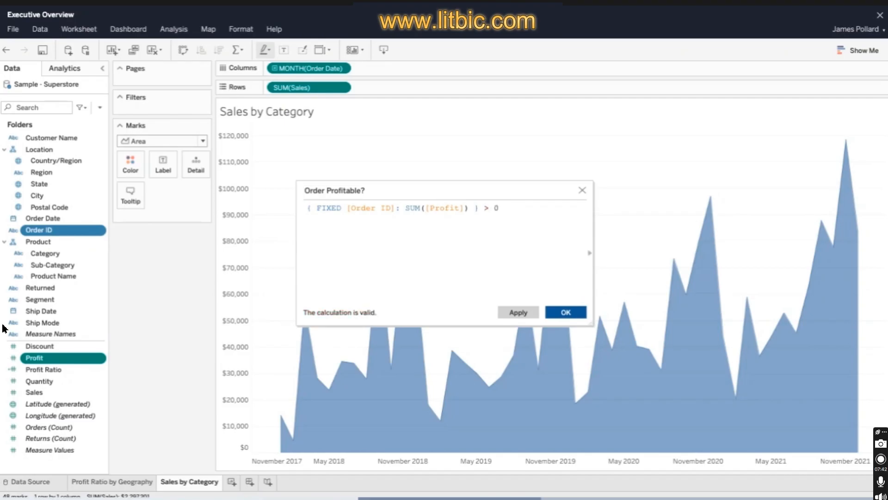
- Add a block comment above the formula reading "Calculate profit at the order level. If greater than zero, the order is"
left_click(307, 208)
key("Return")
key("Up")
type("/")
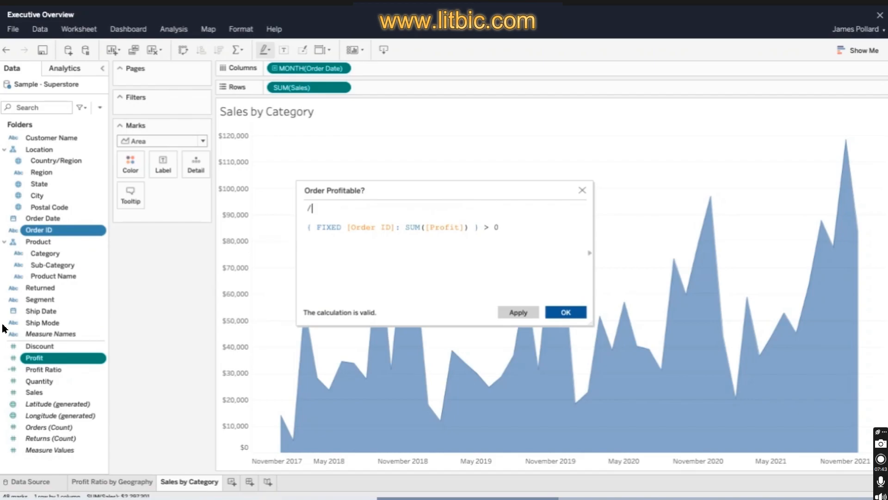
type("*")
key("Return")
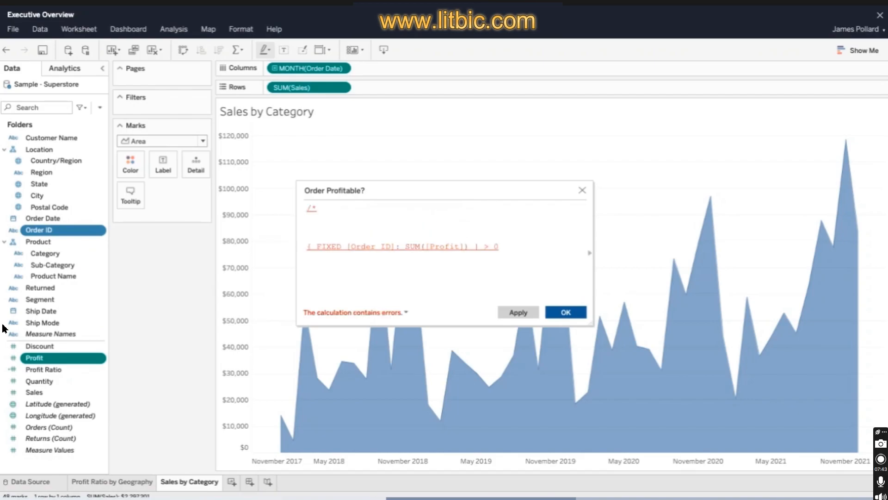
type("*/")
key("Up")
type("Calculate profit")
type("at the order level")
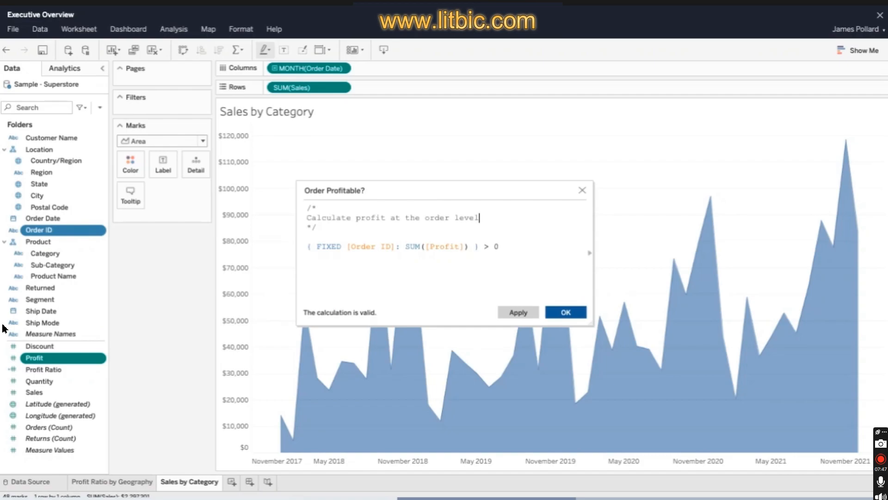
type(".")
key("Return")
type("If greater than zero,")
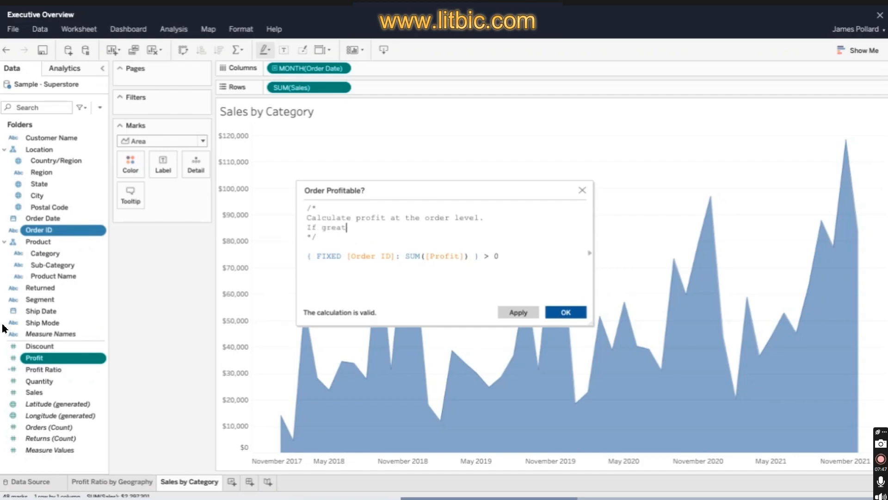
type(" the order is")
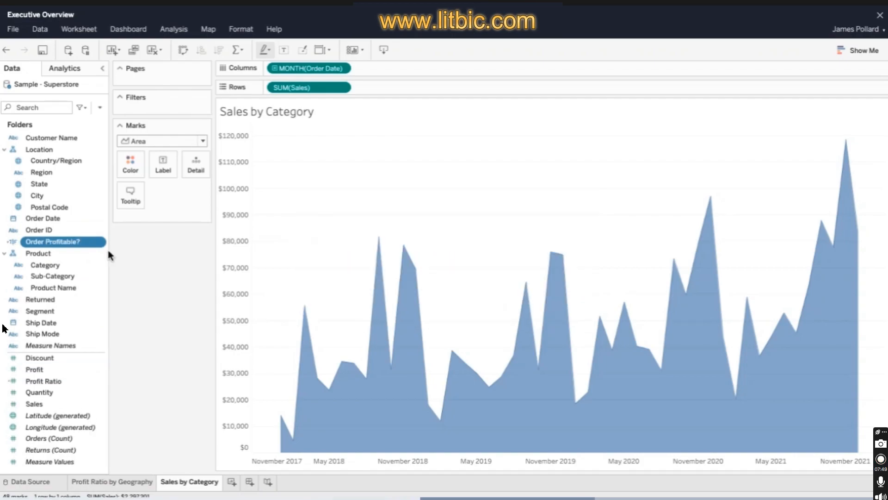
- Set the aliases of Order Profitable? to Unprofitable for False and Profitable for True
left_click(100, 243)
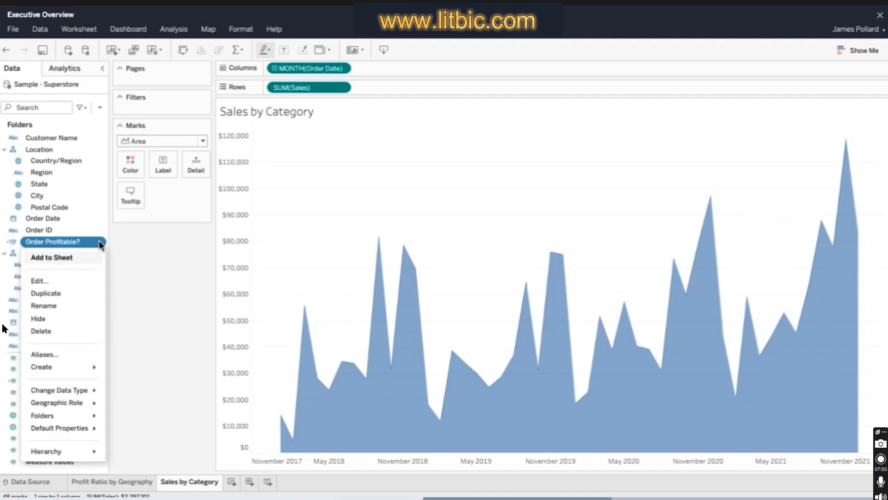
left_click(44, 354)
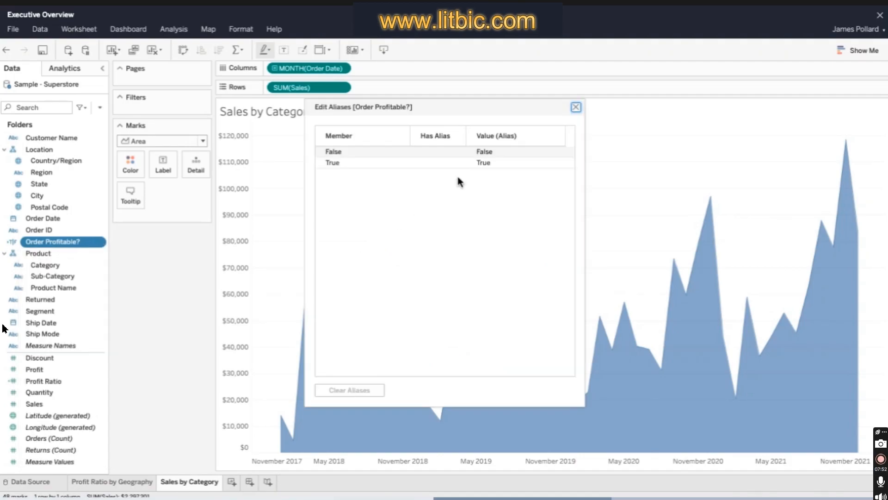
type("Unprofitab")
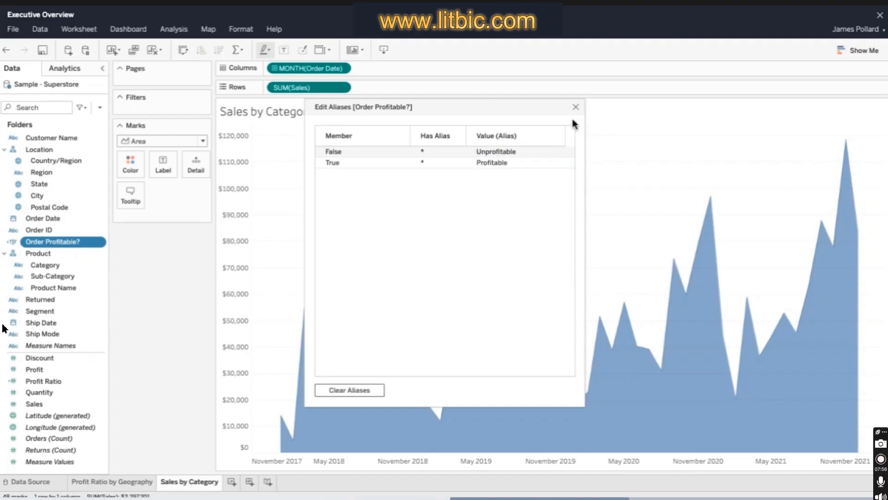
left_click(575, 107)
- Set the default sort of Order Profitable? to manual with Profitable first, and color the areas by that field
right_click(101, 241)
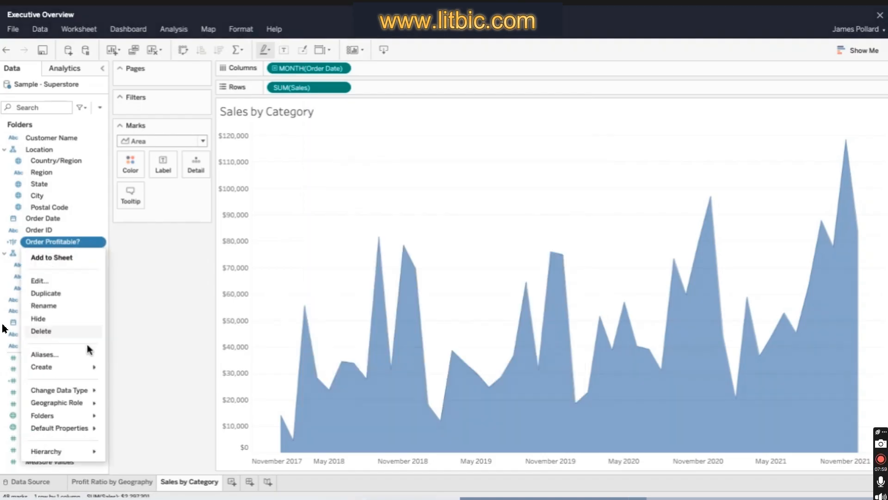
mouse_move(93, 427)
left_click(136, 429)
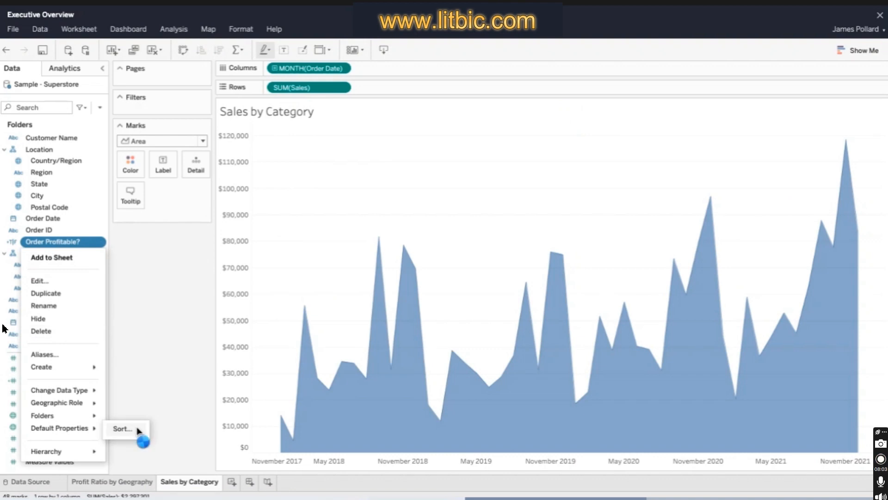
left_click(444, 233)
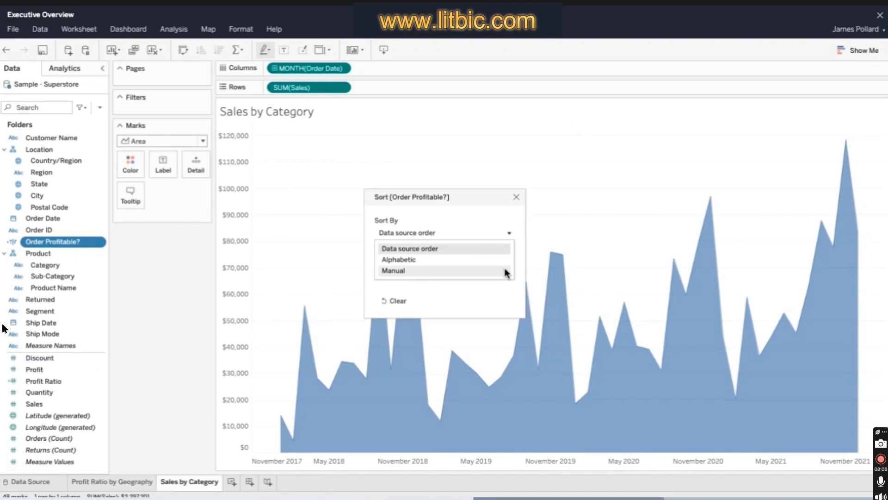
left_click(471, 271)
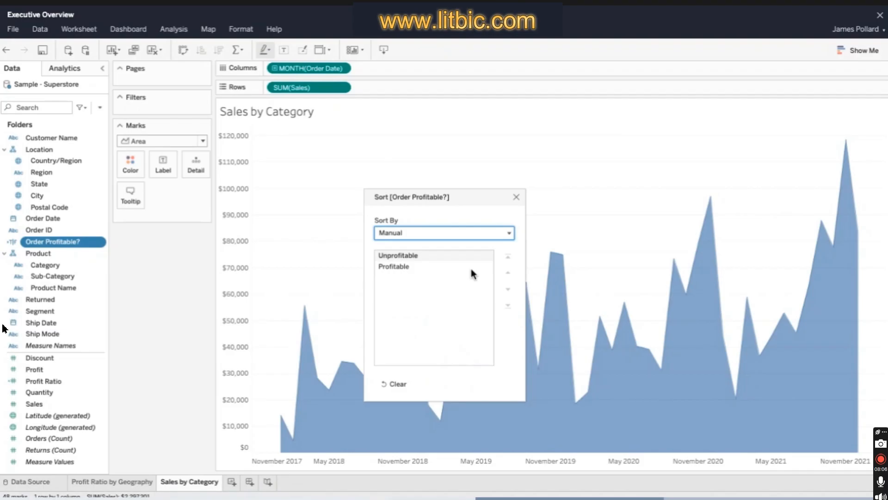
left_click(471, 269)
left_click(507, 258)
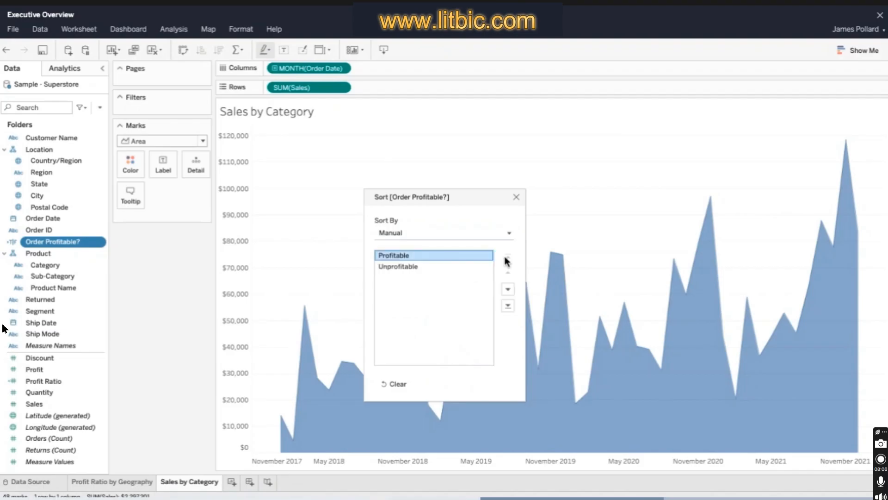
left_click(515, 197)
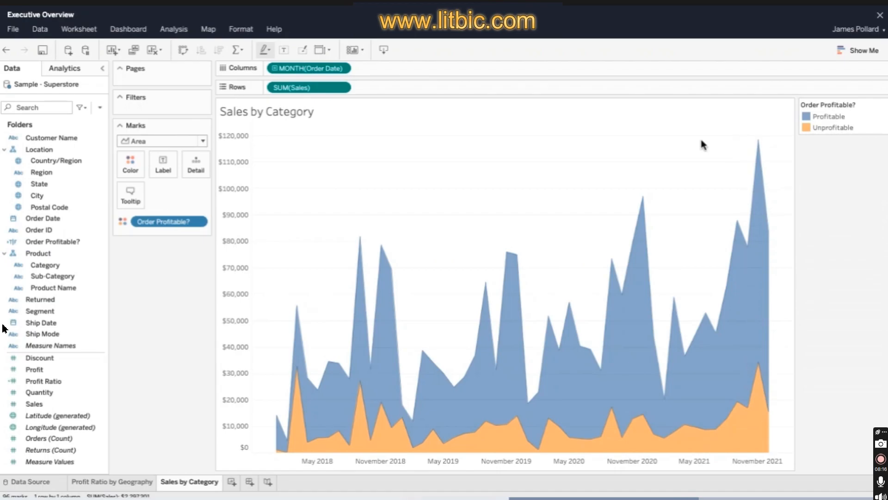
- Set mark stacking to On for the area chart
left_click(184, 30)
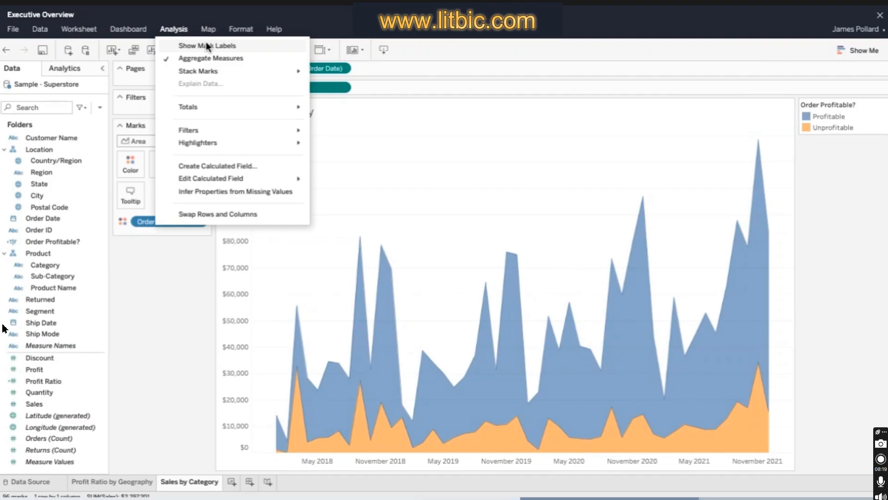
mouse_move(218, 71)
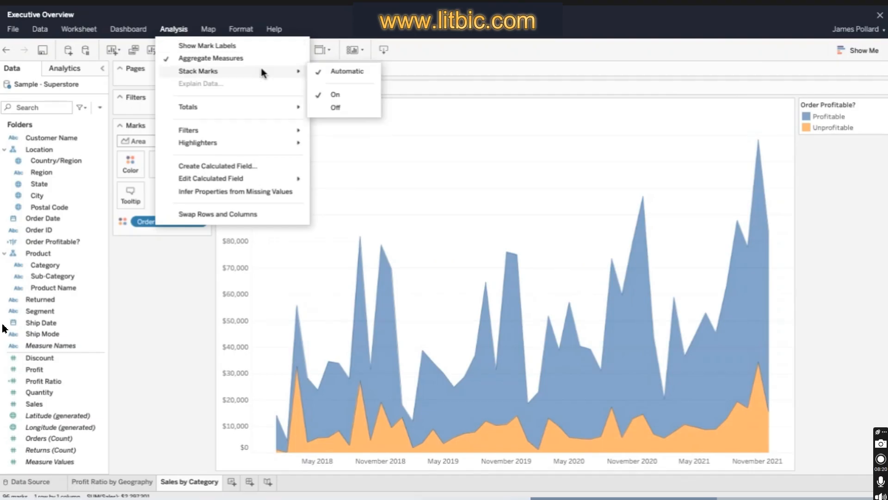
left_click(371, 94)
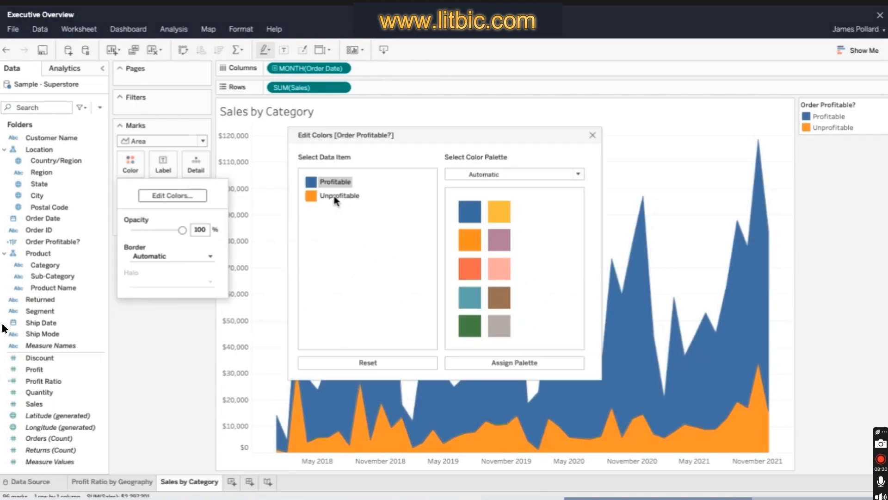
- Set the area color opacity to 100% and use orange for the Unprofitable value
left_click(339, 195)
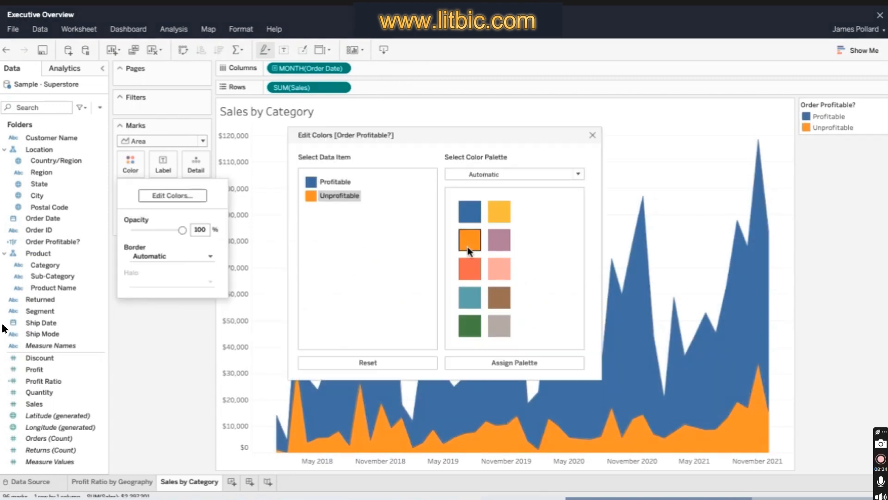
left_click(592, 135)
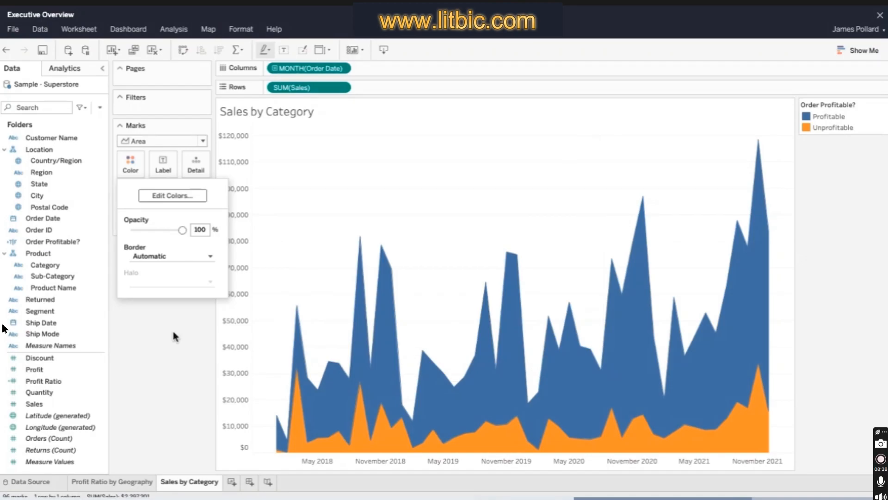
left_click(172, 328)
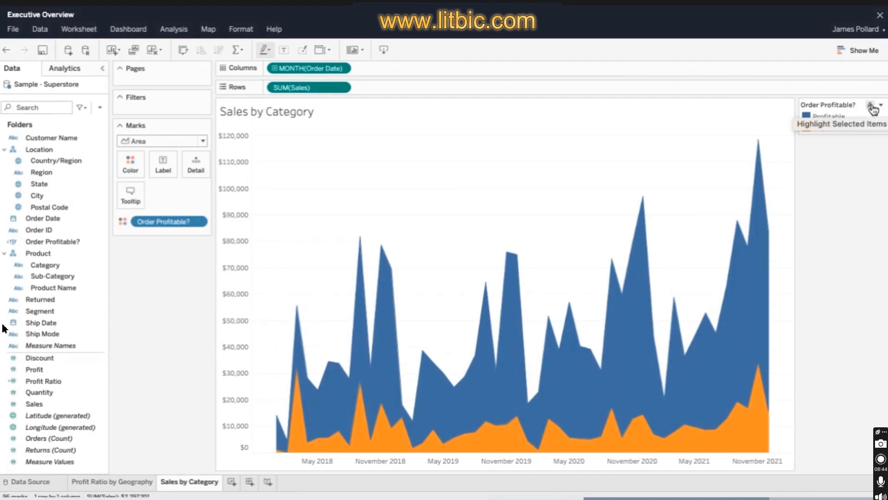
- Split the area chart into rows by Category, placed ahead of SUM(Sales)
left_click(835, 119)
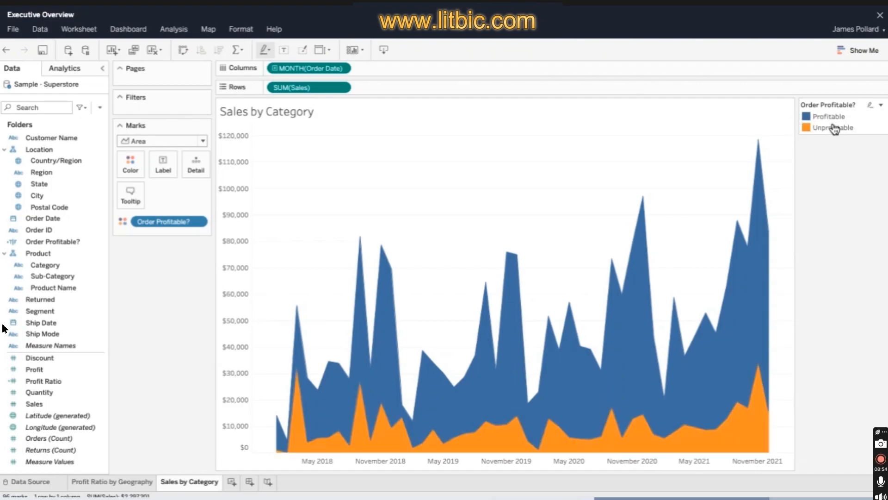
left_click(835, 129)
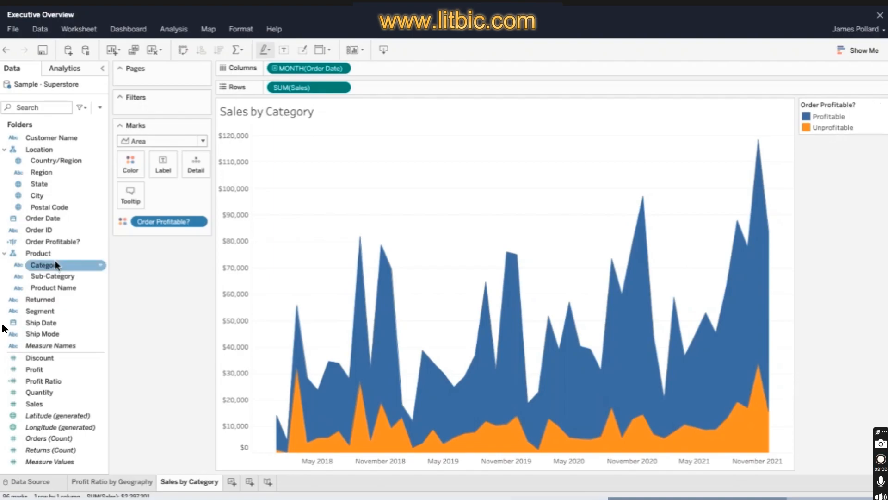
left_click_drag(58, 266, 268, 93)
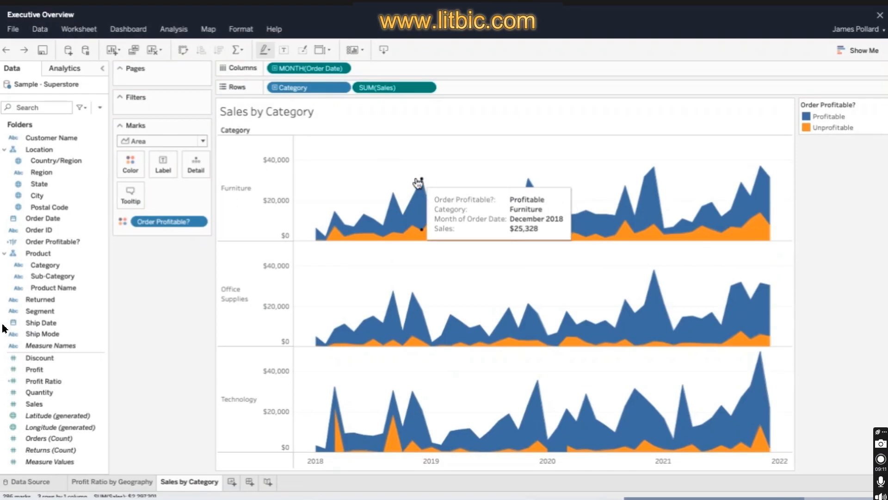
- Add Profit to the chart's tooltip and format it as currency with no decimal places
left_click(62, 369)
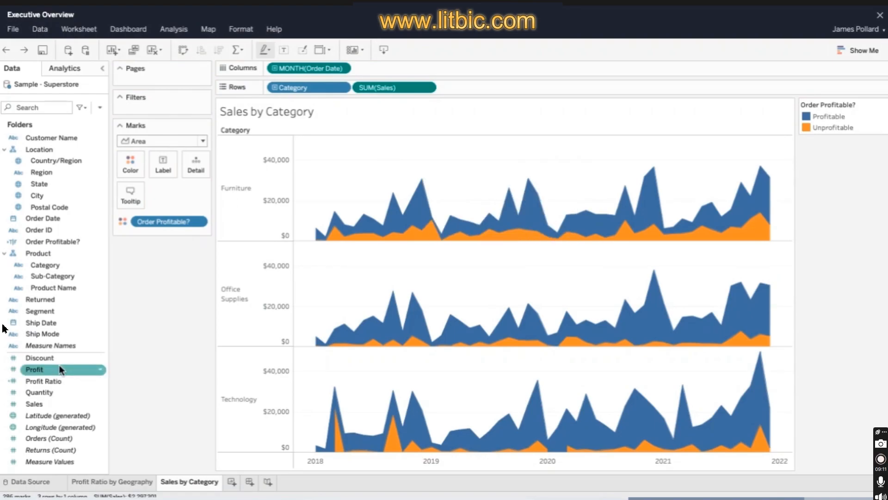
left_click_drag(62, 370, 130, 195)
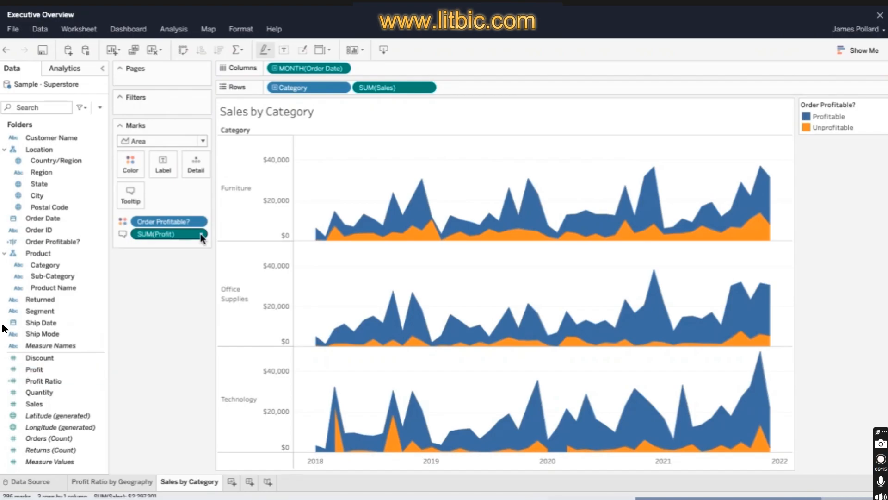
left_click(202, 233)
left_click(218, 319)
left_click(161, 337)
left_click(163, 338)
left_click(120, 343)
mouse_move(362, 215)
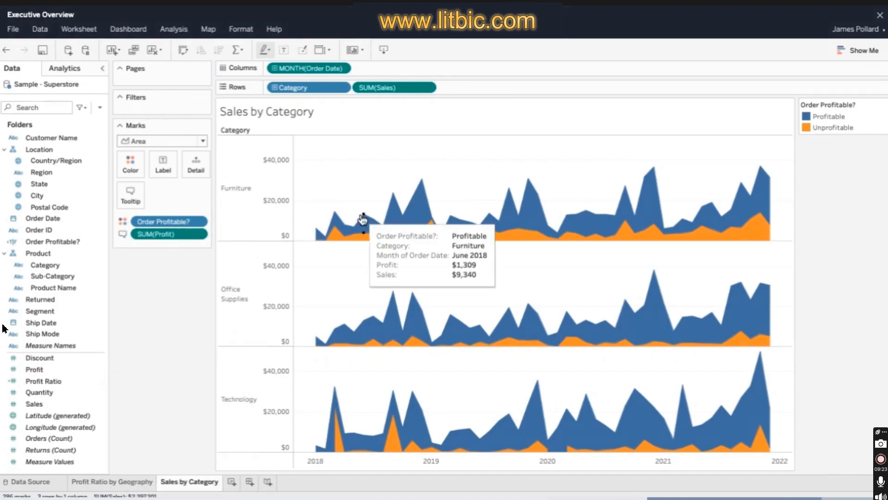
- Clear the area chart's tooltip text and start it with the line <Category> - <MONTH(Order Date)>
left_click(130, 194)
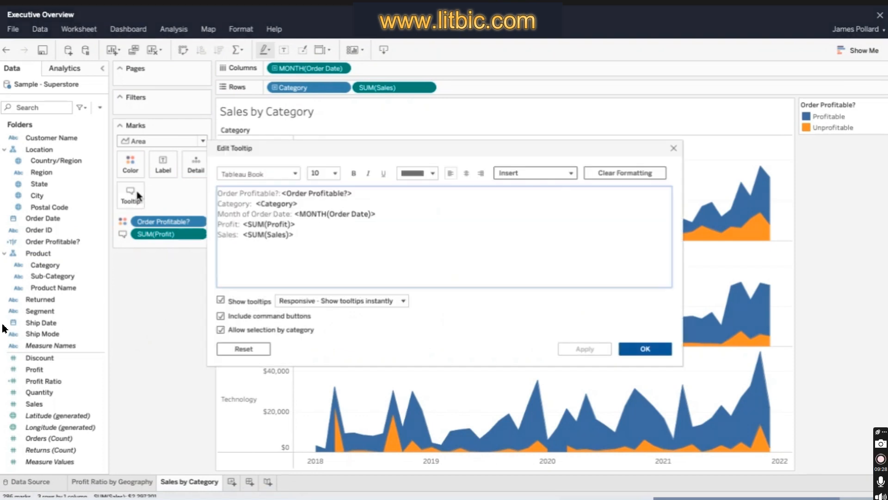
key("ctrl+a")
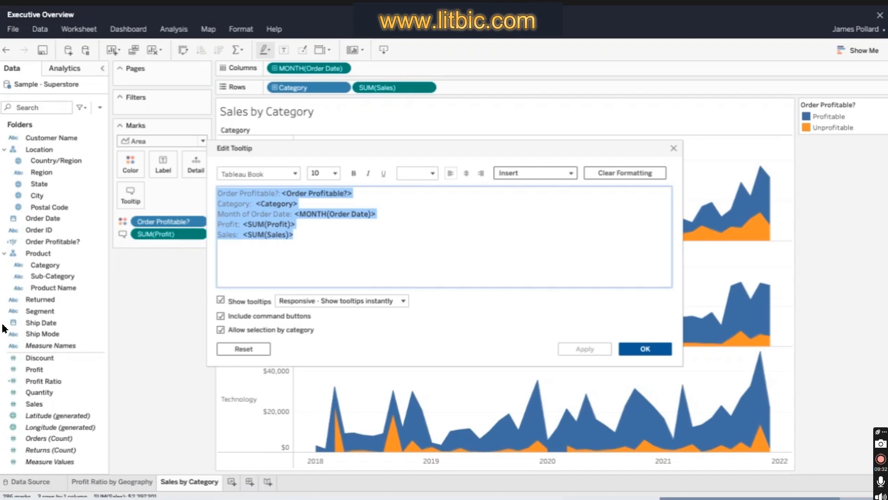
key("Delete")
left_click(536, 172)
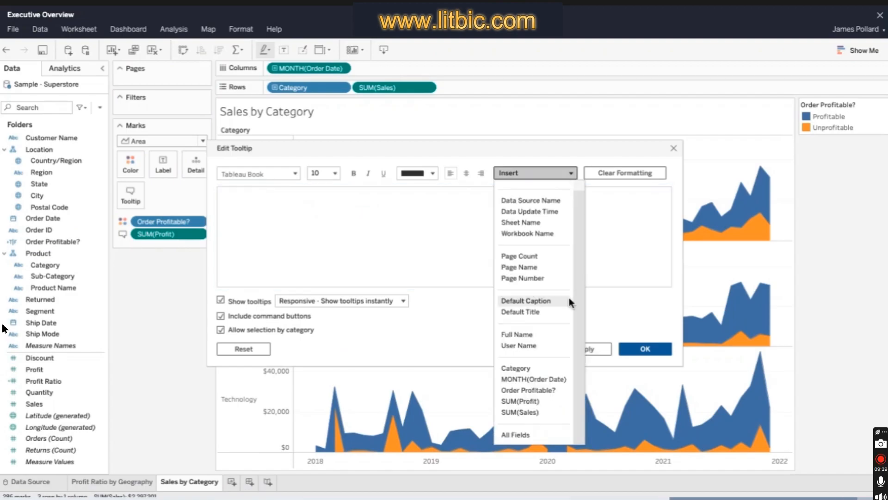
left_click(516, 368)
type("-")
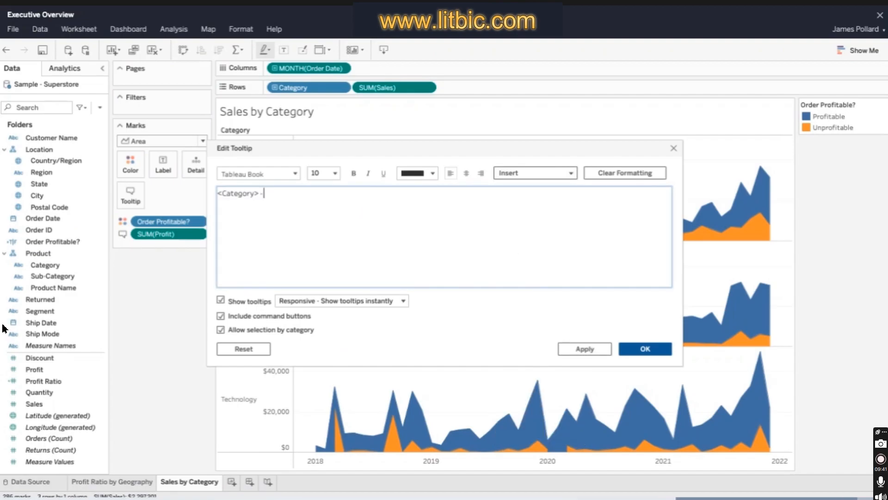
left_click(535, 172)
left_click(559, 389)
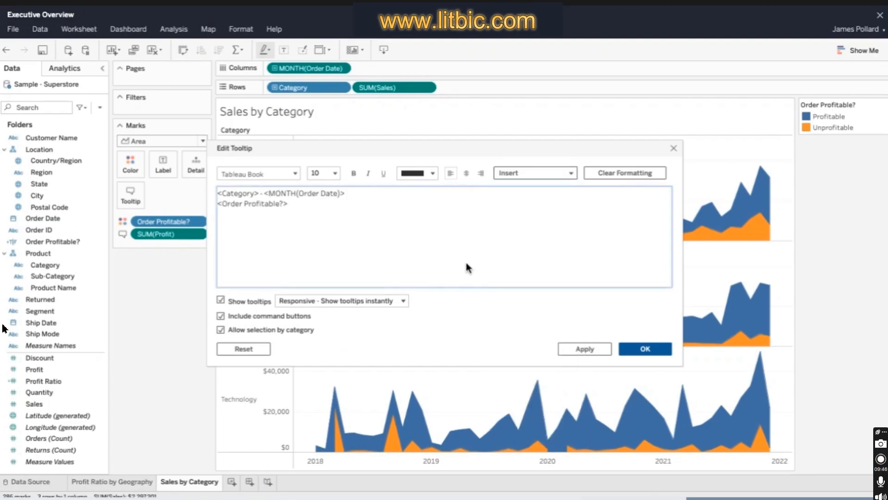
- Add the tooltip lines "<Order Profitable?> Orders", "Sales: <SUM(Sales)>" and "Profit: <SUM(Profit)>" below the first line
type("Orders")
key("Return")
type("Sales:")
left_click(571, 173)
left_click(520, 423)
key("Return")
type("Profit:")
left_click(572, 173)
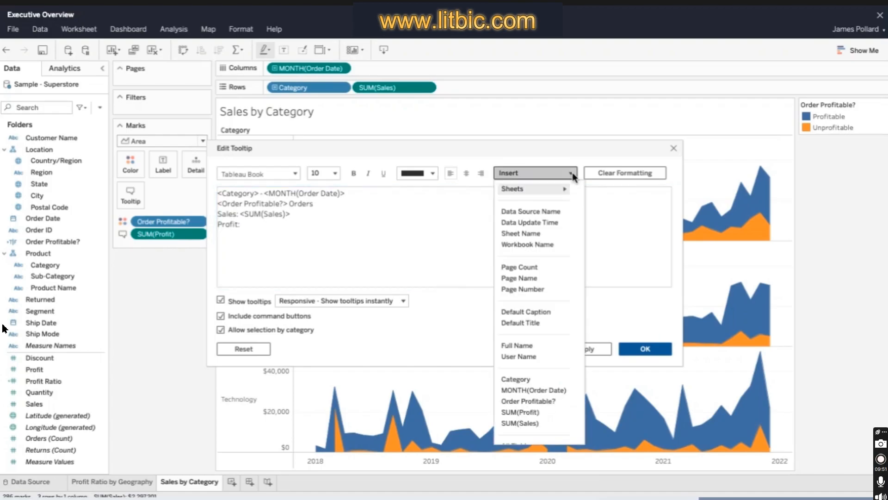
left_click(520, 411)
- Format <Category> in the tooltip as Tableau Semibold, size 12, in a custom orange color
double_click(222, 194)
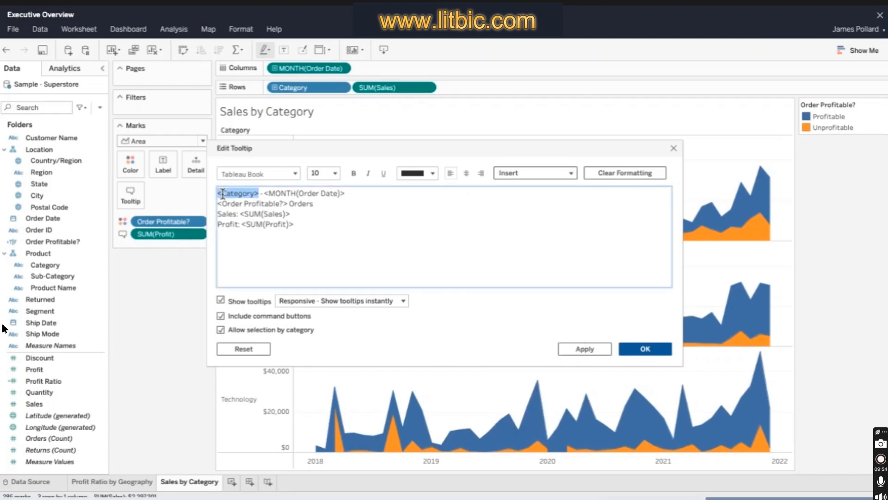
left_click(295, 173)
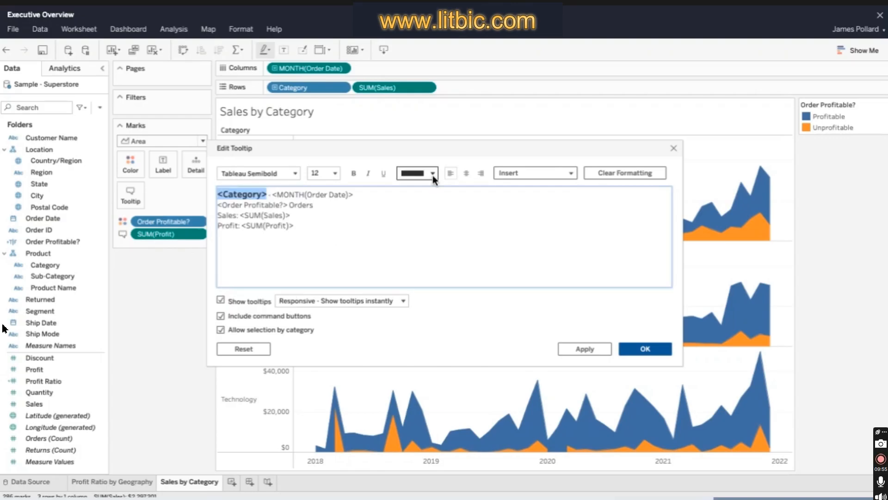
left_click(432, 174)
left_click(461, 278)
type("D3872")
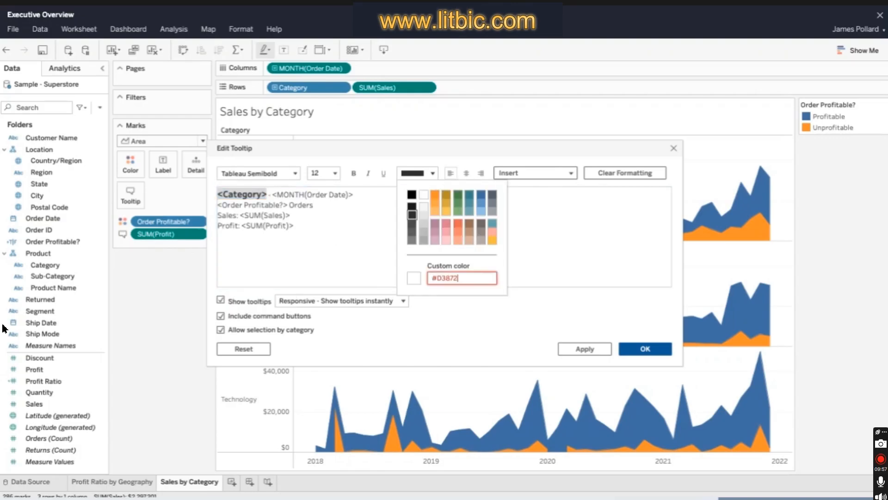
key("Return")
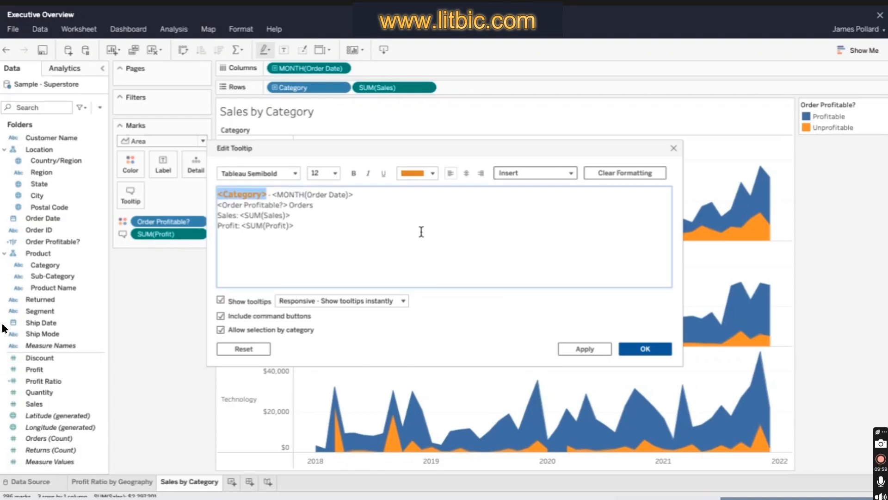
- Set the "<Order Profitable?> Orders" tooltip line to font size 9
left_click(320, 207)
left_click_drag(320, 207, 217, 204)
left_click(335, 173)
left_click(333, 197)
left_click(326, 216)
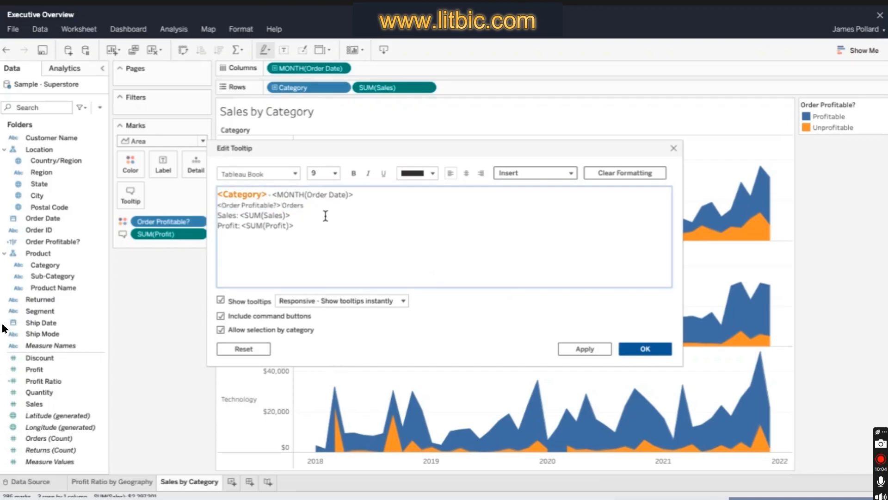
- Set the tooltip's <SUM(Sales)> and <SUM(Profit)> values to Tableau Semibold and apply the tooltip changes
left_click_drag(326, 215, 240, 215)
left_click(294, 174)
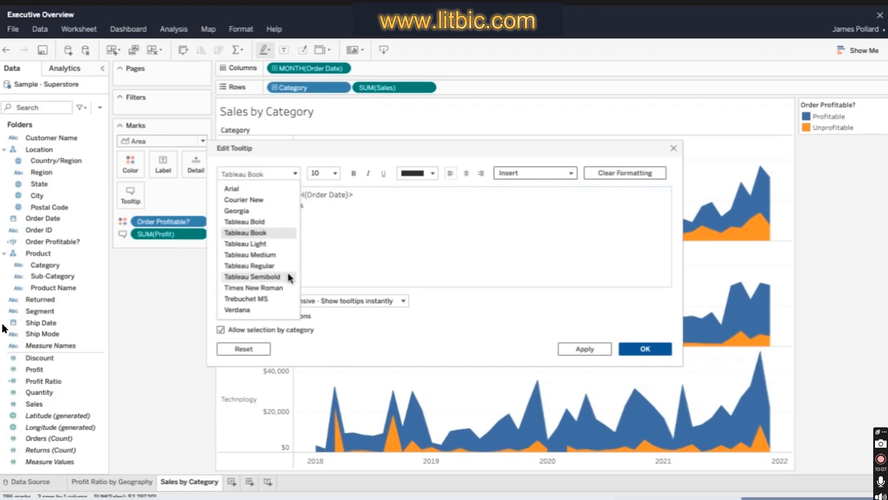
left_click(252, 277)
left_click(320, 222)
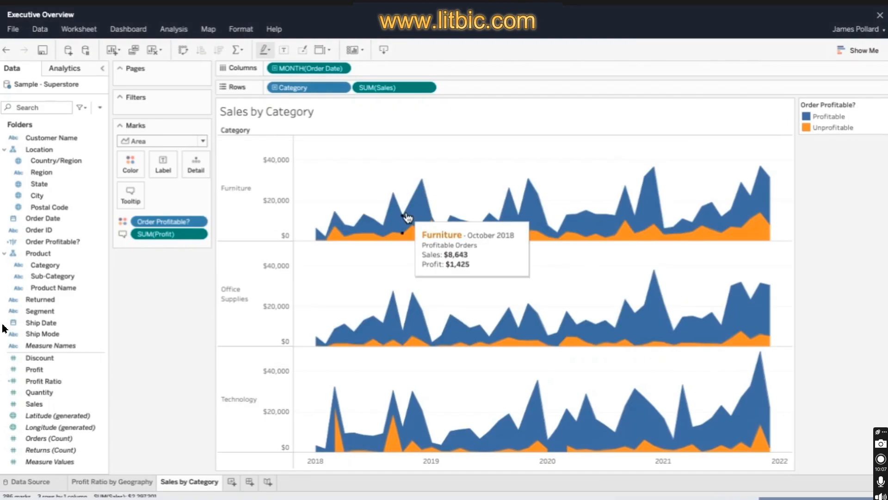
mouse_move(403, 236)
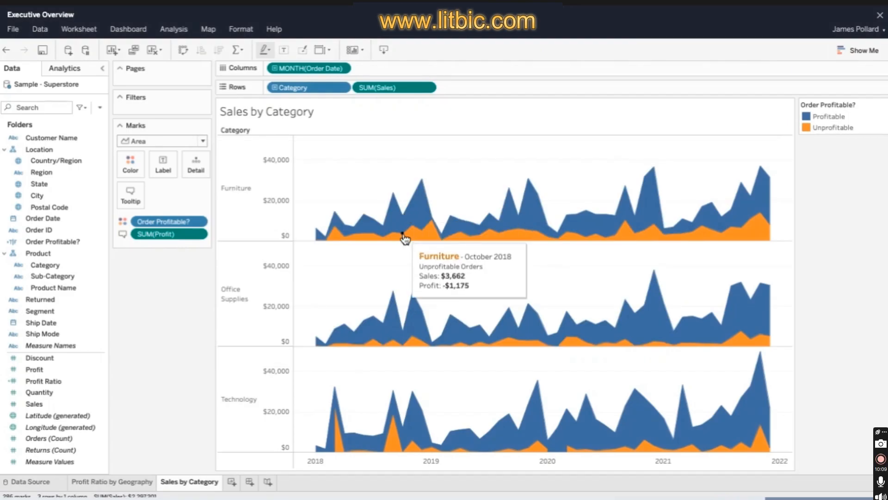
- Filter the sheet on Order Date as a Range of Dates covering the full range, and show its filter control
left_click_drag(42, 218, 162, 105)
left_click(440, 167)
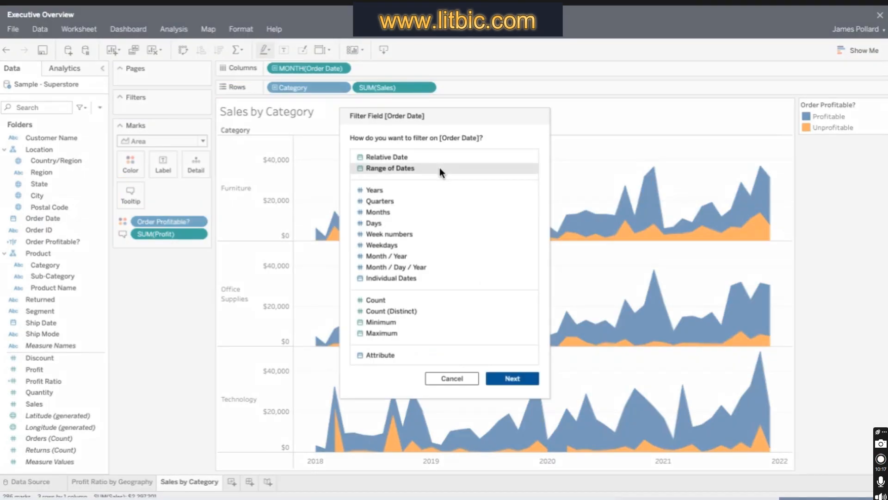
left_click(535, 379)
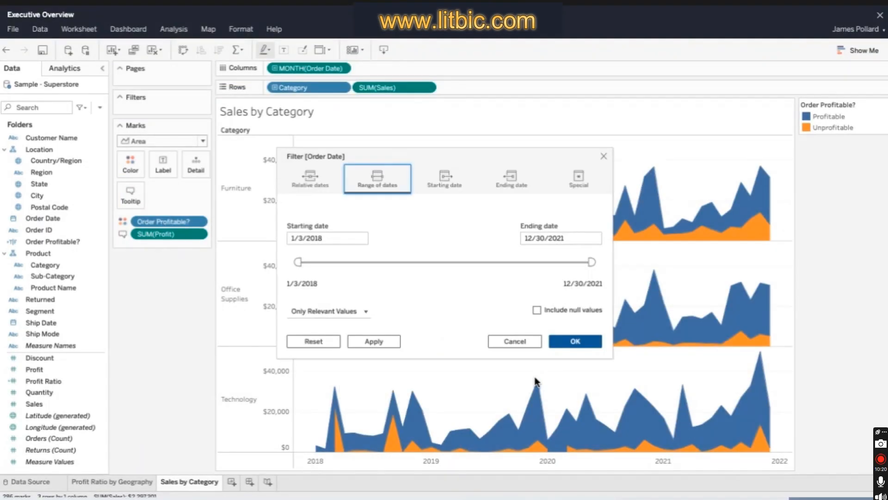
left_click(583, 342)
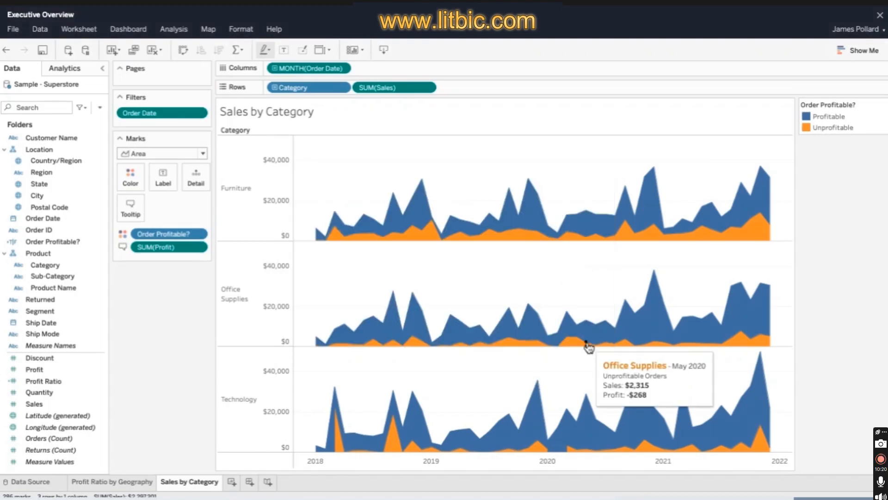
left_click(203, 117)
left_click(219, 156)
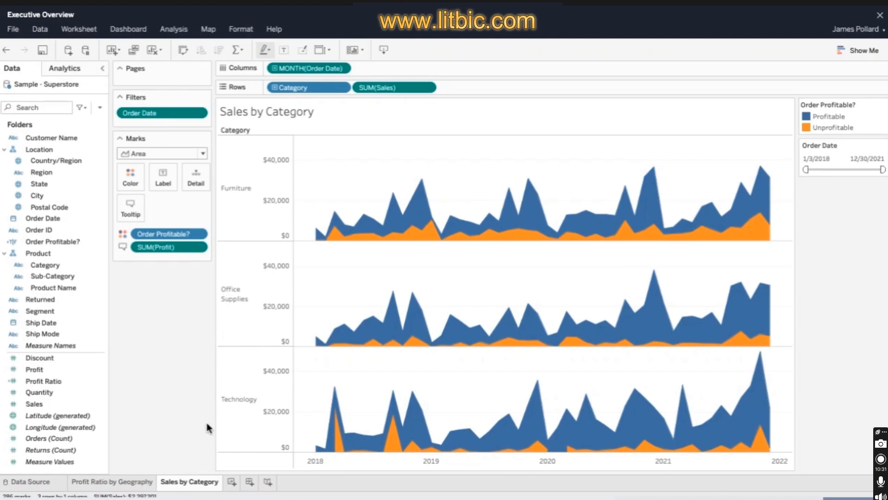
- Duplicate the Sales by Category sheet and rename the copy as Sales by Segment
right_click(216, 481)
left_click(203, 343)
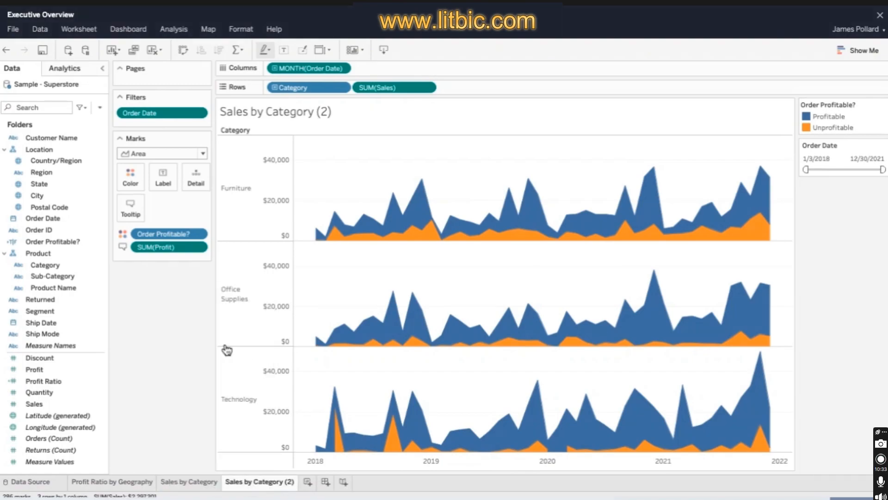
right_click(285, 483)
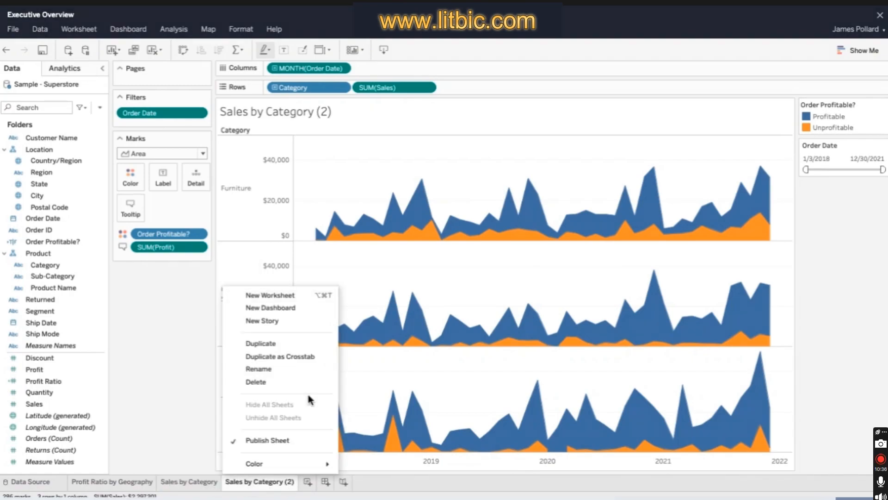
left_click(306, 368)
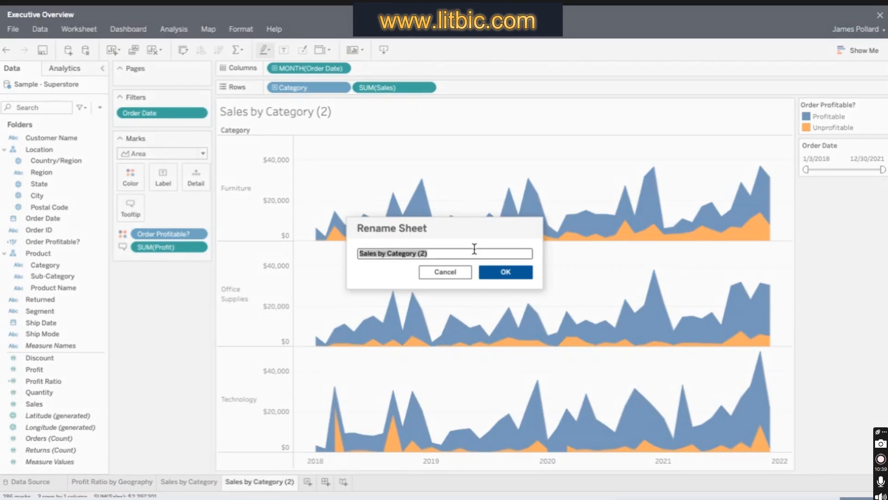
type("Sales by Segment")
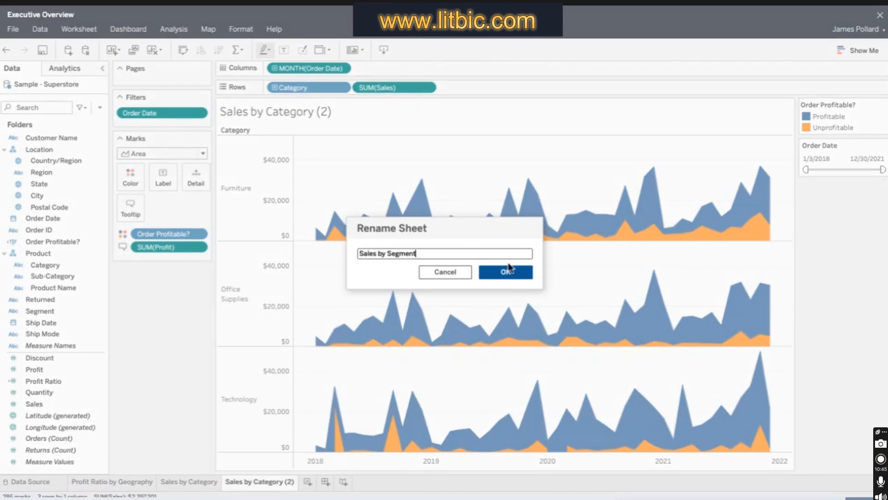
left_click(507, 272)
- Replace Category with Segment in the rows of the Sales by Segment sheet
left_click_drag(40, 311, 301, 88)
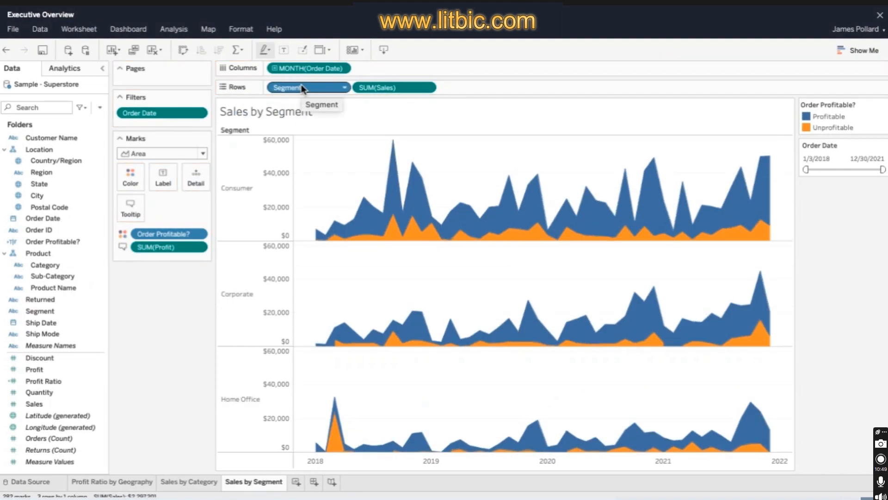
mouse_move(333, 226)
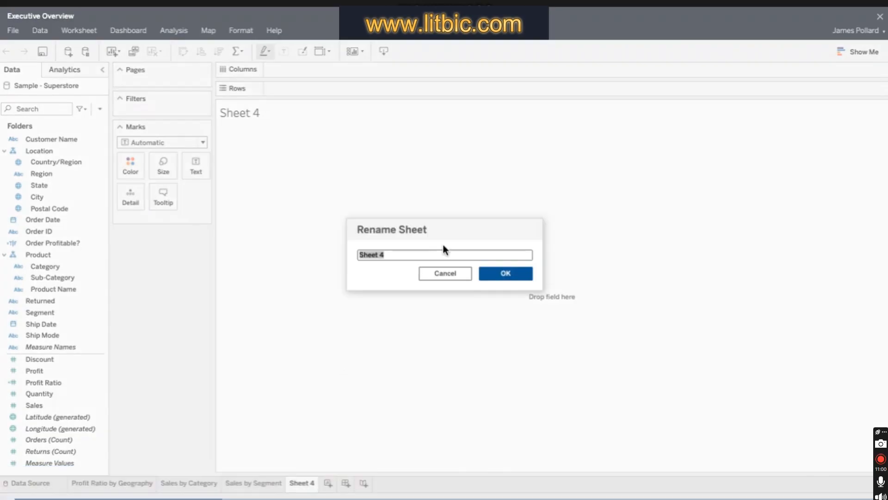
- Rename the blank Sheet 4 as Key Performance Indicators
type("Key Performance Indicators")
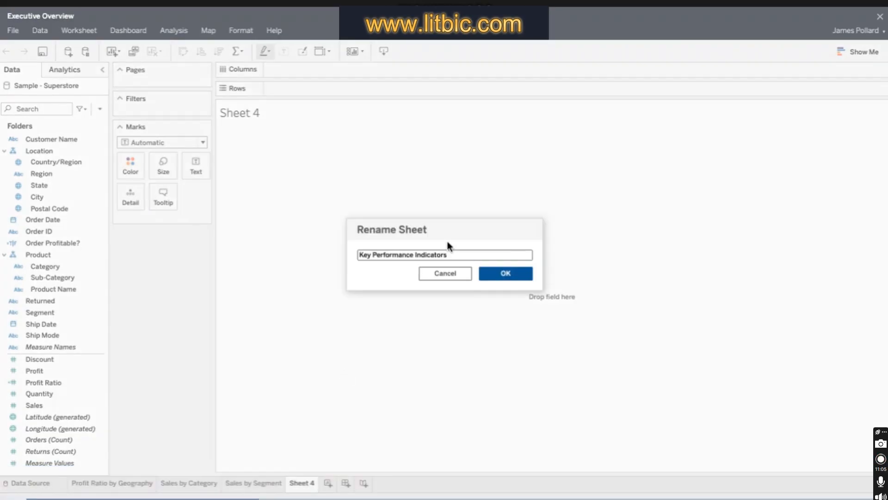
left_click(520, 272)
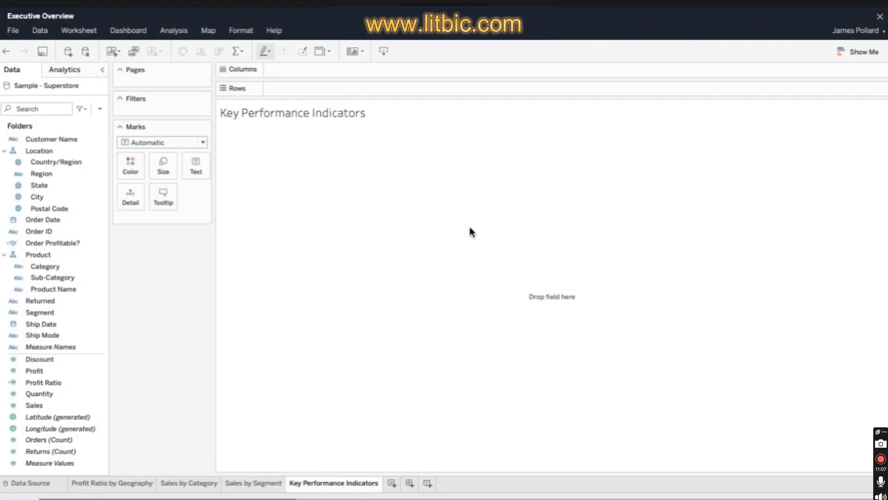
- Create a calculated field named Profit per Order with the formula sum([Profit])/COUNTD([Order ID])
left_click(174, 30)
left_click(271, 132)
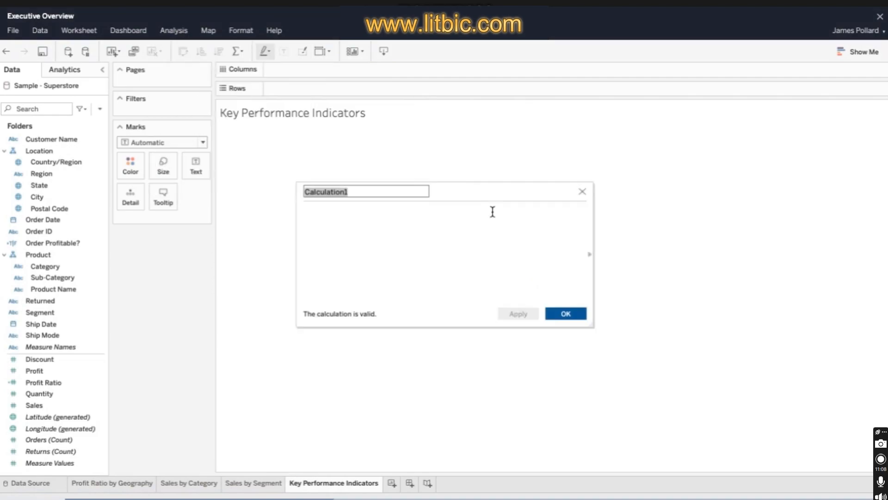
type("Profit per Order")
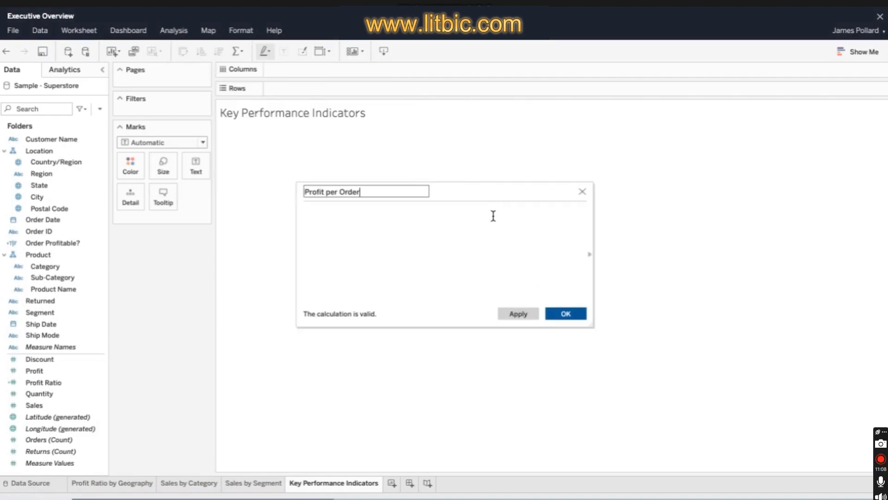
left_click(493, 216)
type("sum(Pro")
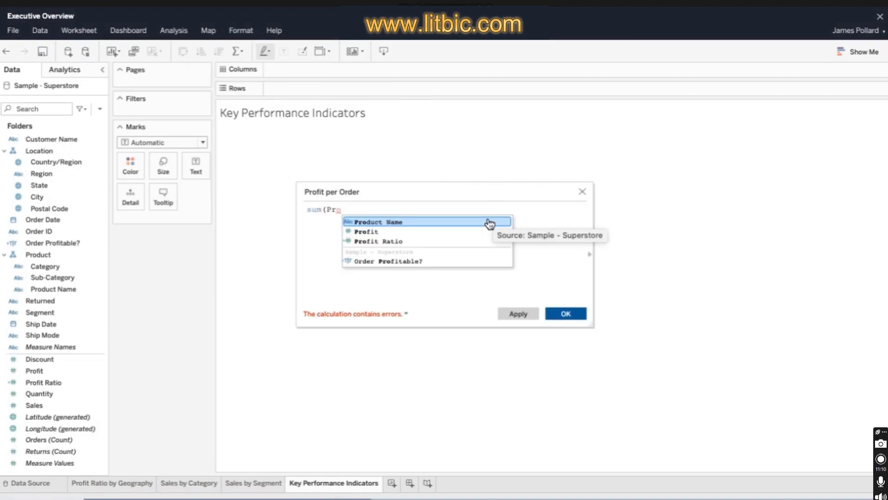
left_click(489, 231)
type(")/coun")
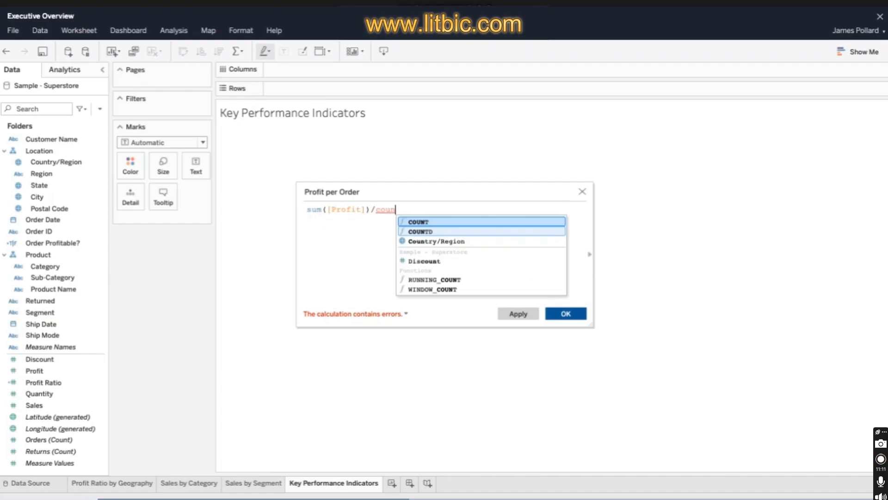
left_click(420, 232)
type("Order")
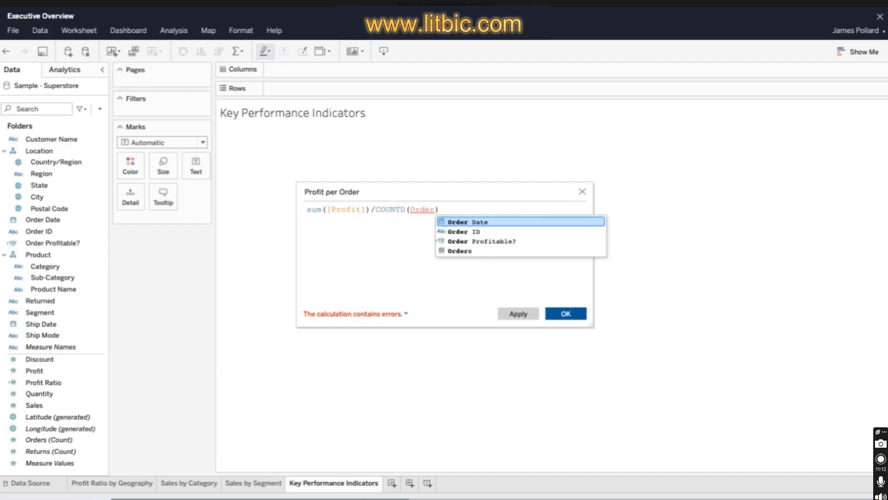
left_click(484, 231)
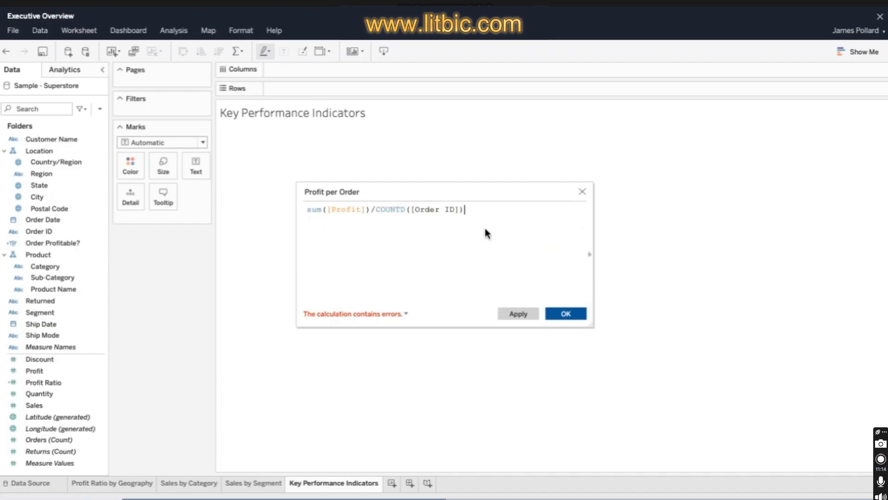
left_click(565, 314)
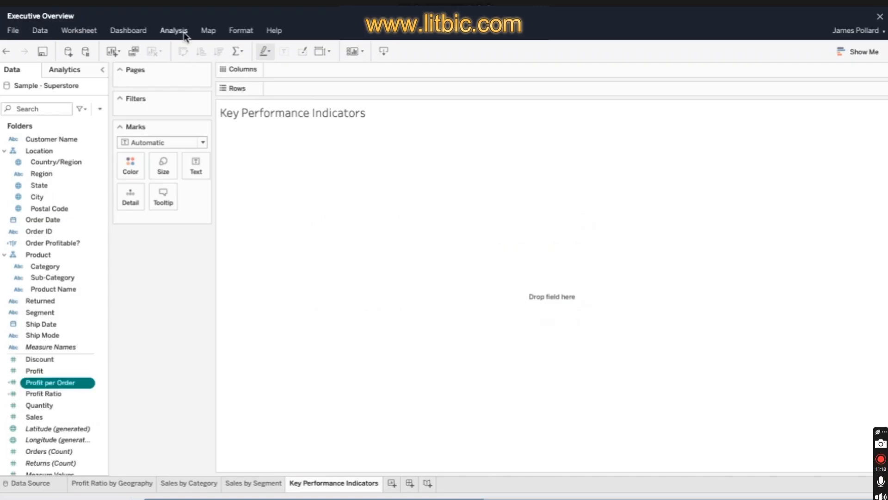
- Create a calculated field named Sales per Customer with the formula sum([Sales])/COUNTD([Customer Name])
type("Sales per Customer")
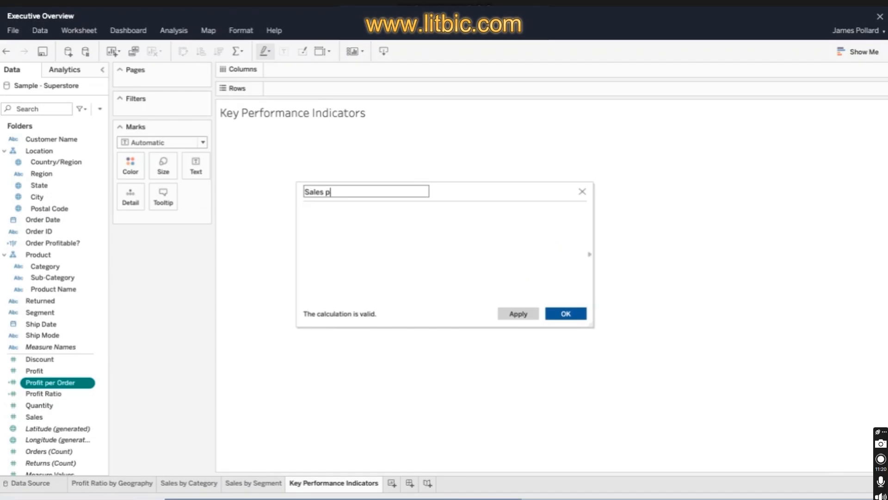
left_click(506, 217)
type("sum(Sal")
left_click(473, 222)
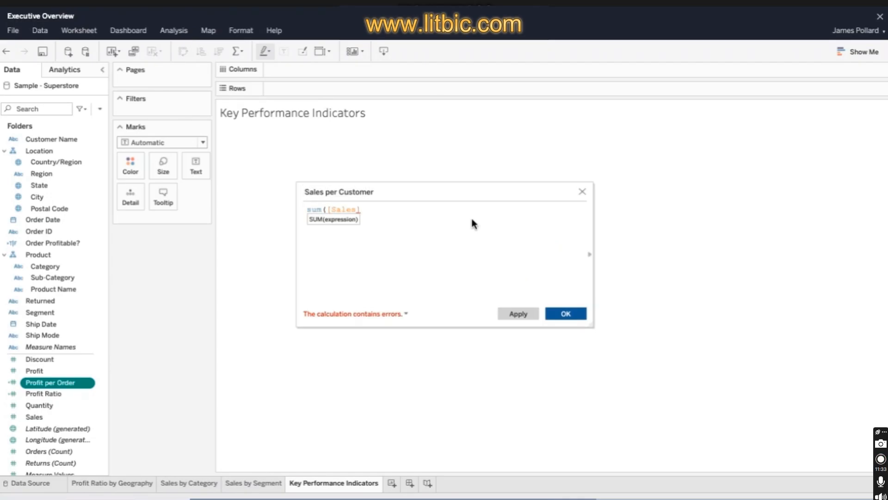
type(")/count")
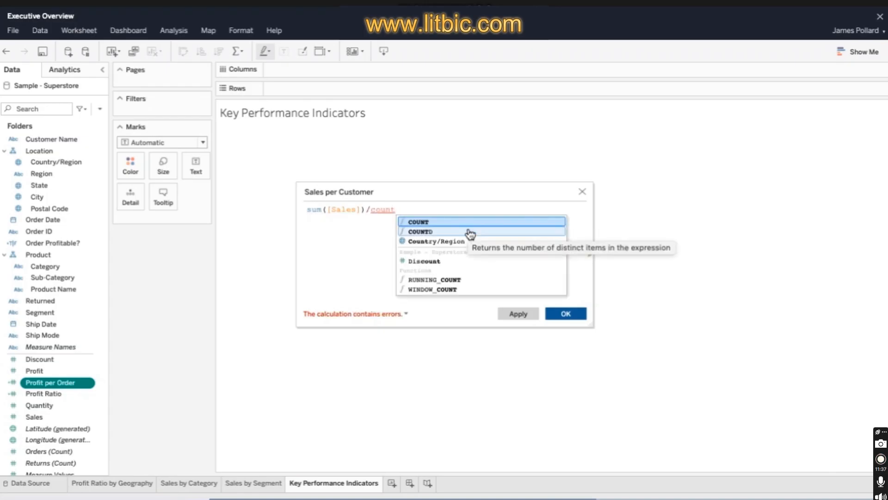
left_click(470, 231)
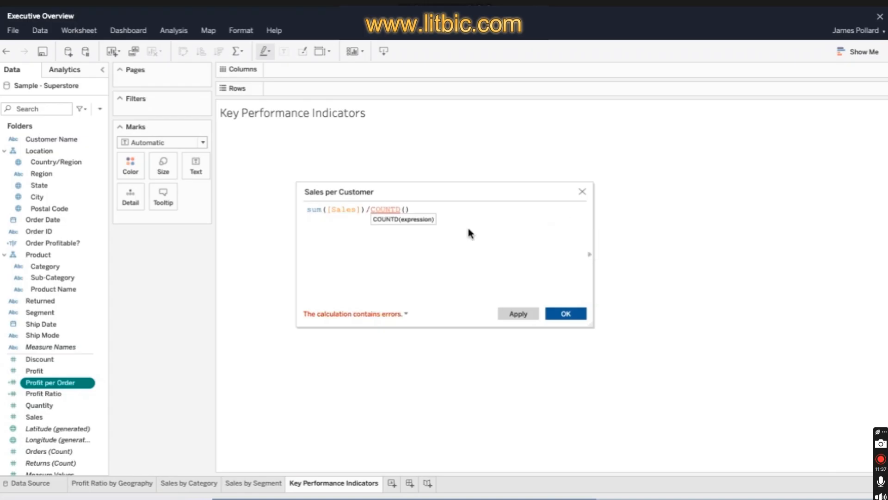
type("Custom")
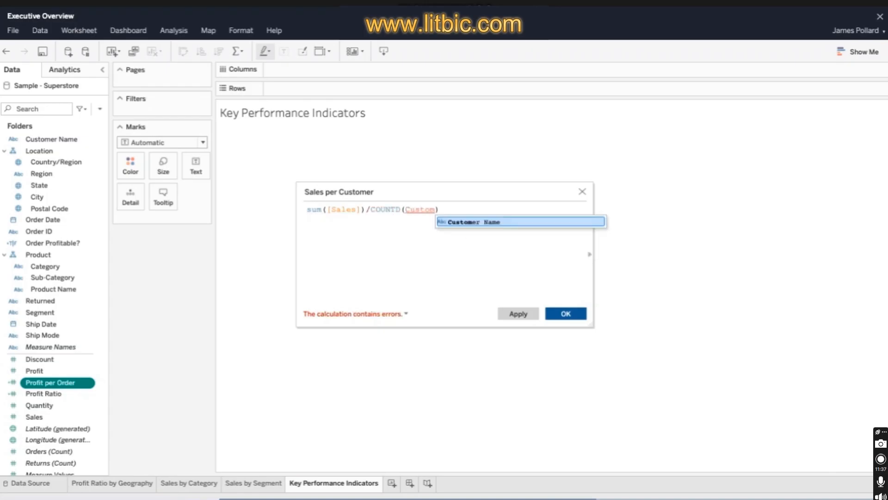
key("Return")
left_click(566, 314)
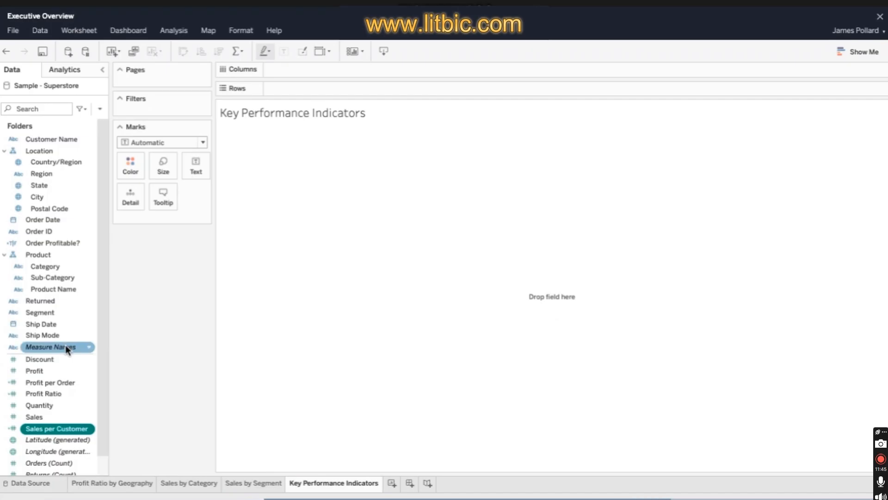
- Add Measure Names to the empty Key Performance Indicators view and lay the measures out across the columns
left_click_drag(65, 345, 501, 303)
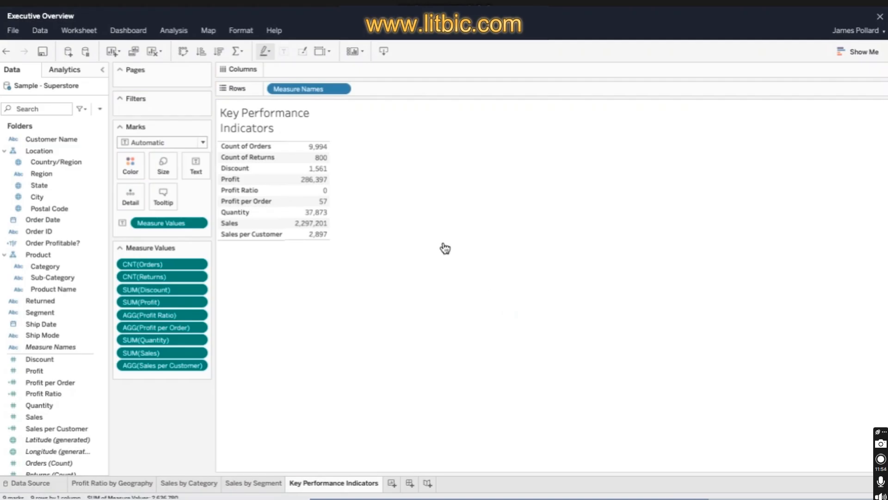
left_click(184, 53)
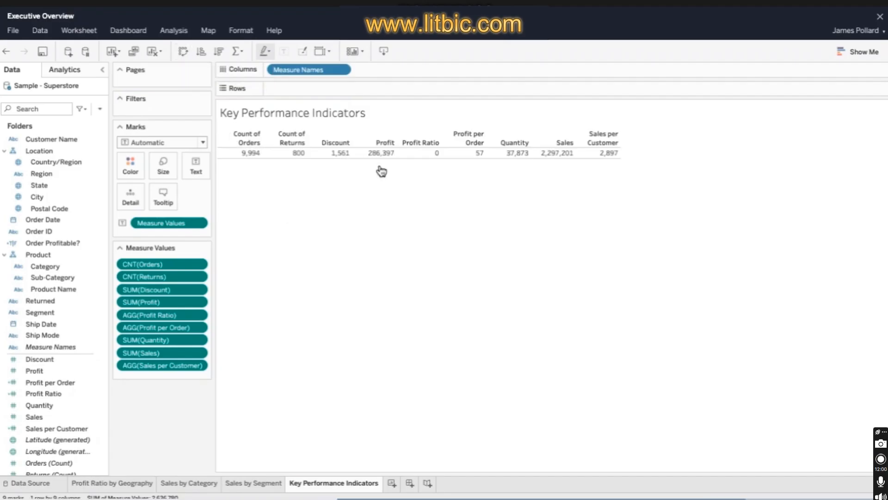
- Try breaking the measures table down by Region in the rows, and undo it
left_click(76, 177)
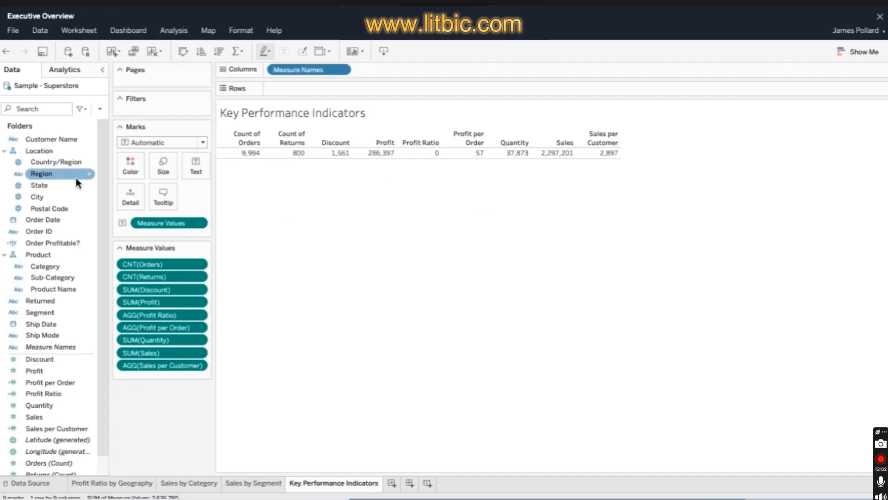
left_click_drag(76, 178, 316, 92)
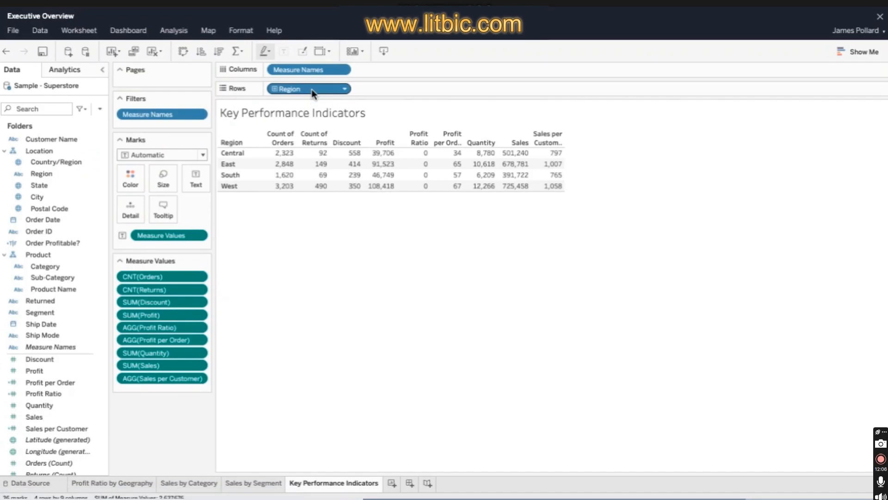
left_click(7, 53)
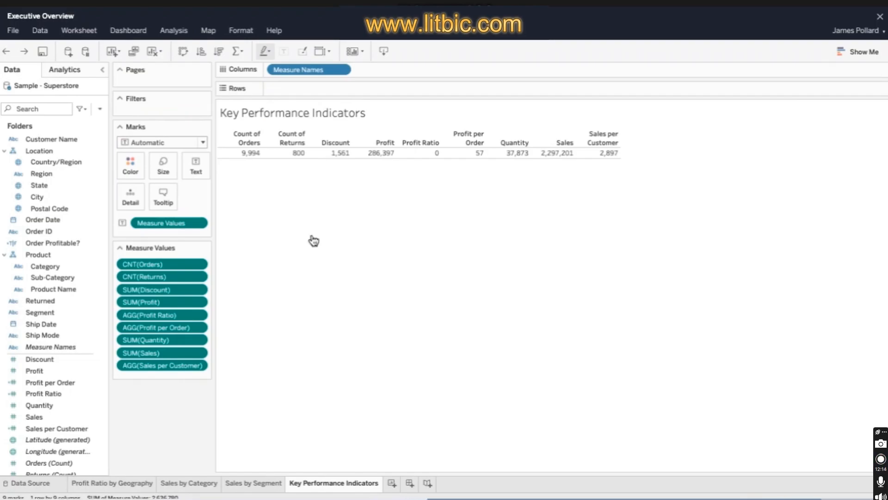
- Exclude Count of Orders and Count of Returns from the measures shown in the table
left_click(203, 264)
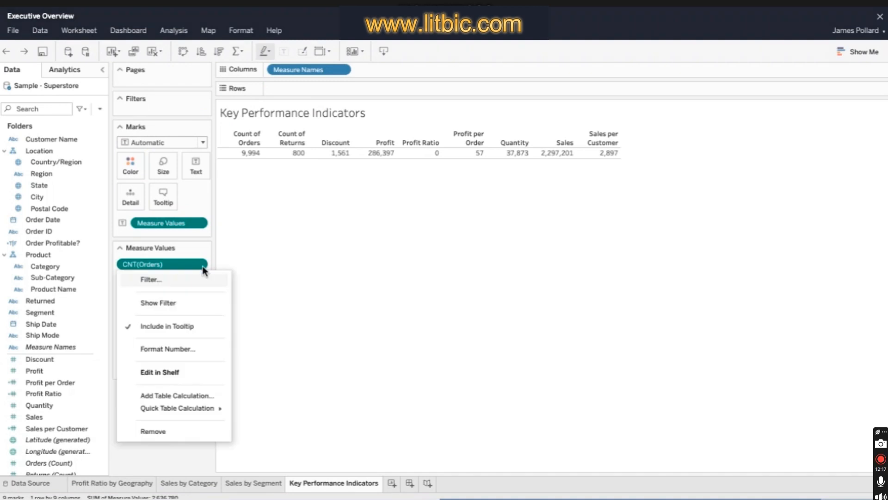
left_click(203, 432)
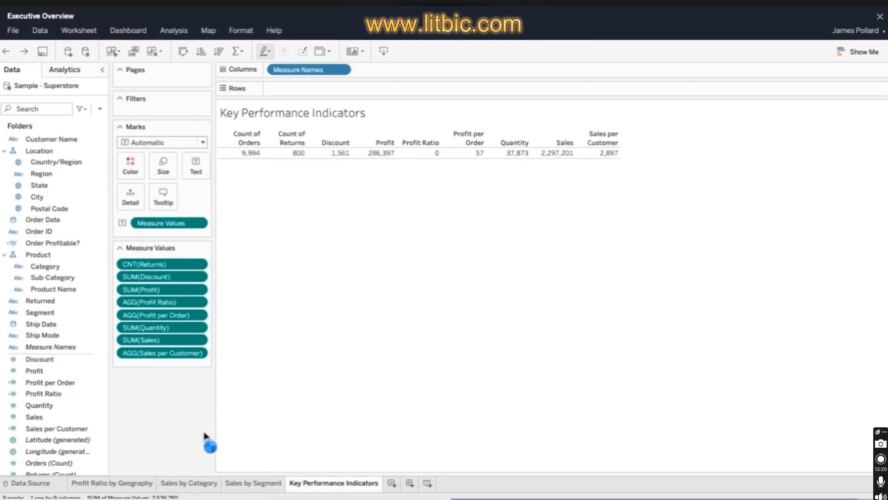
left_click(201, 114)
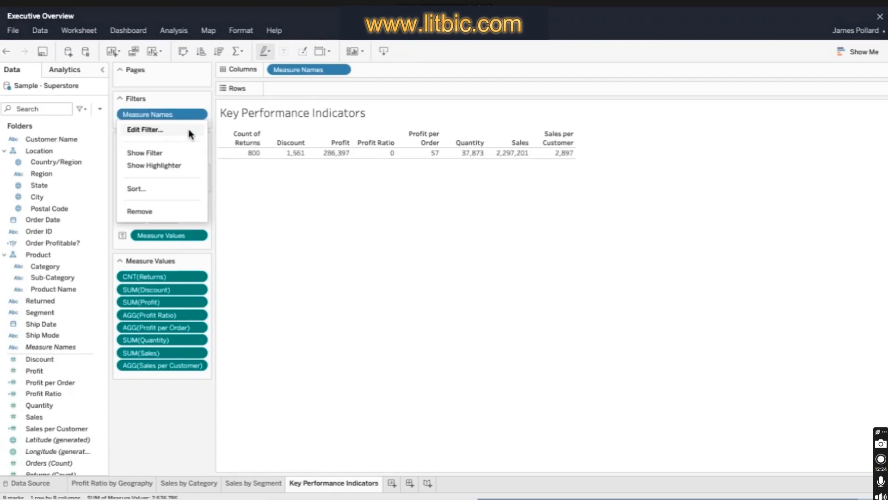
left_click(190, 132)
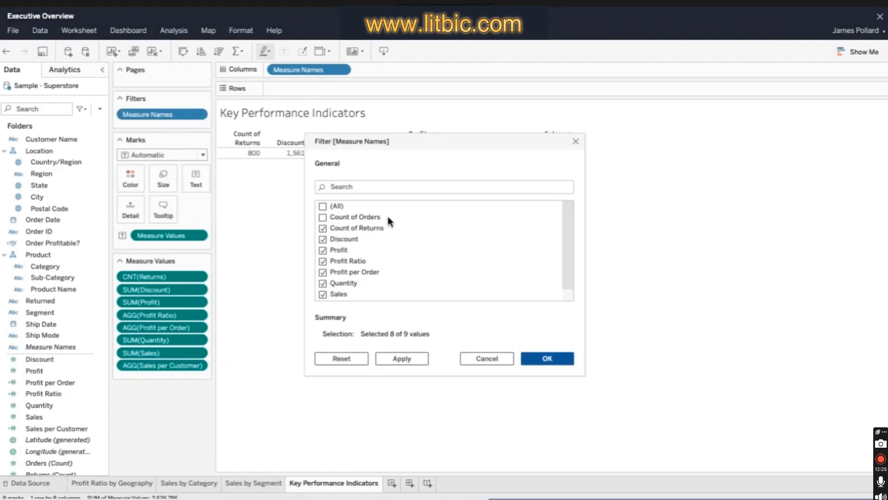
left_click(322, 228)
left_click(562, 359)
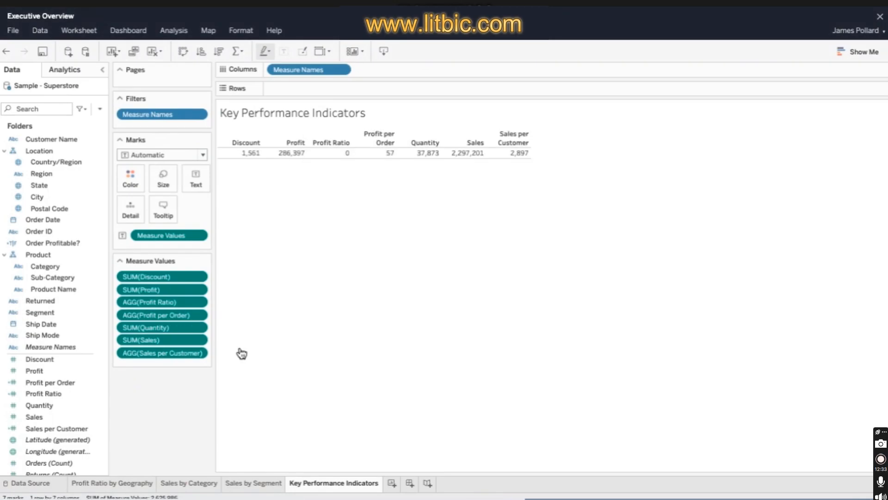
- Reorder the measure values as Sales, Profit, Profit Ratio, Profit per Order, Sales per Customer, Discount and Quantity
left_click_drag(158, 340, 176, 276)
left_click_drag(176, 307, 173, 285)
left_click_drag(177, 315, 177, 300)
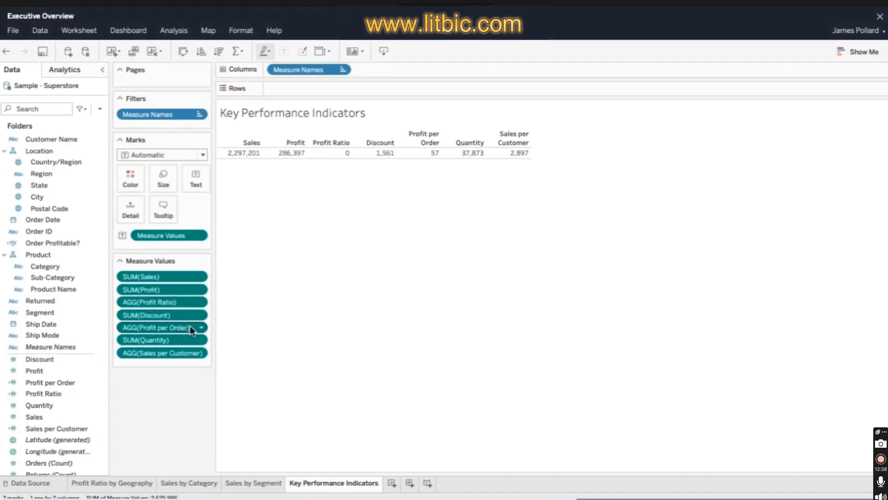
left_click_drag(191, 329, 190, 314)
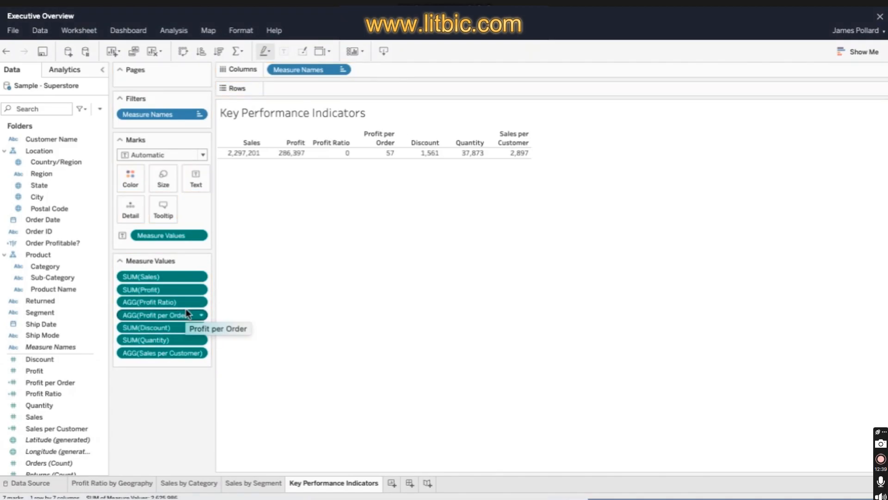
left_click_drag(190, 356, 184, 327)
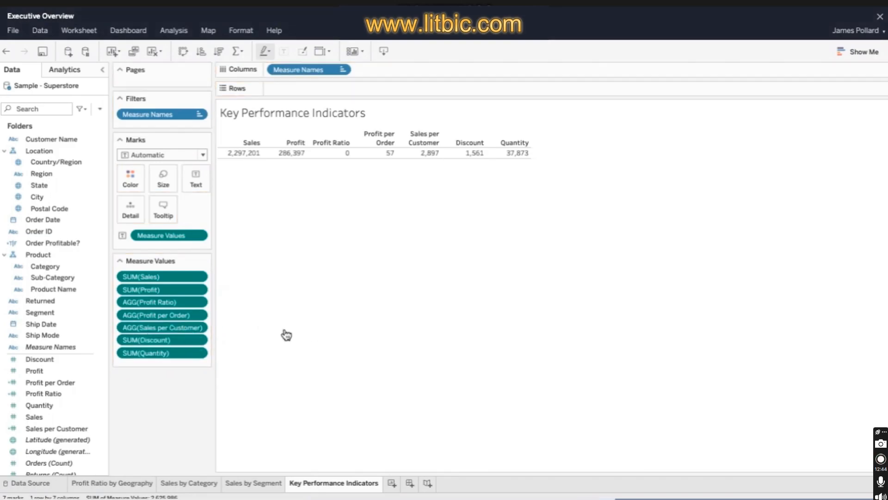
- Change the aggregation of the Discount measure to Average
left_click(202, 339)
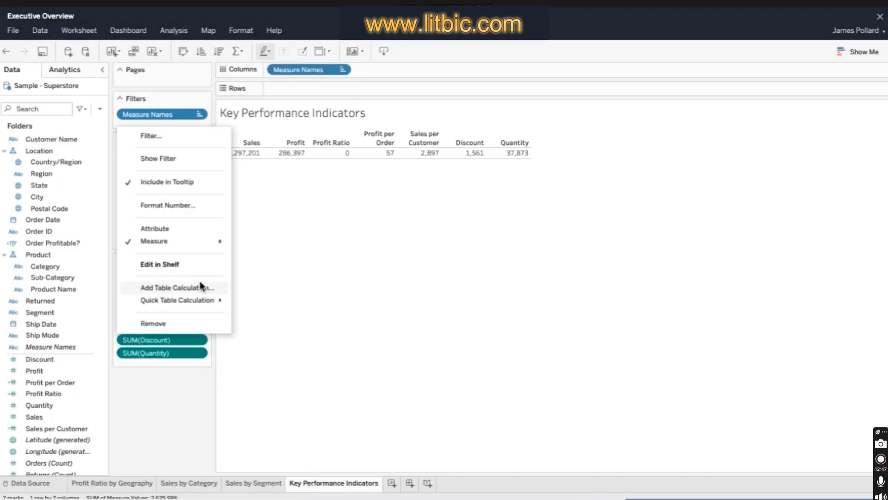
mouse_move(230, 244)
left_click(290, 252)
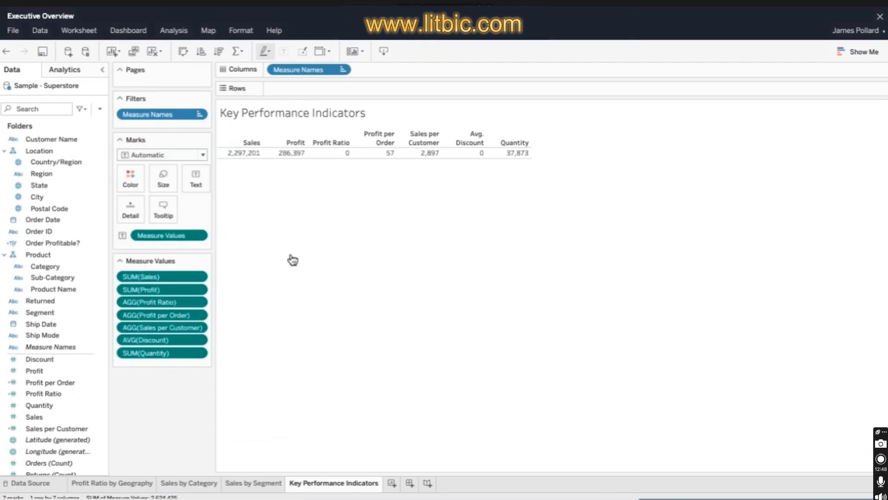
- Format the Sales and Profit measures as currency with 0 decimal places
left_click(202, 276)
left_click(204, 365)
left_click(131, 327)
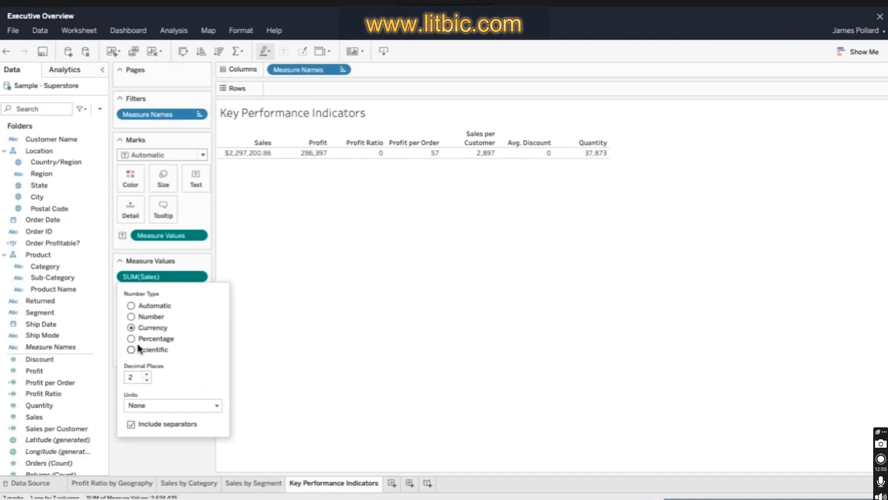
left_click(303, 333)
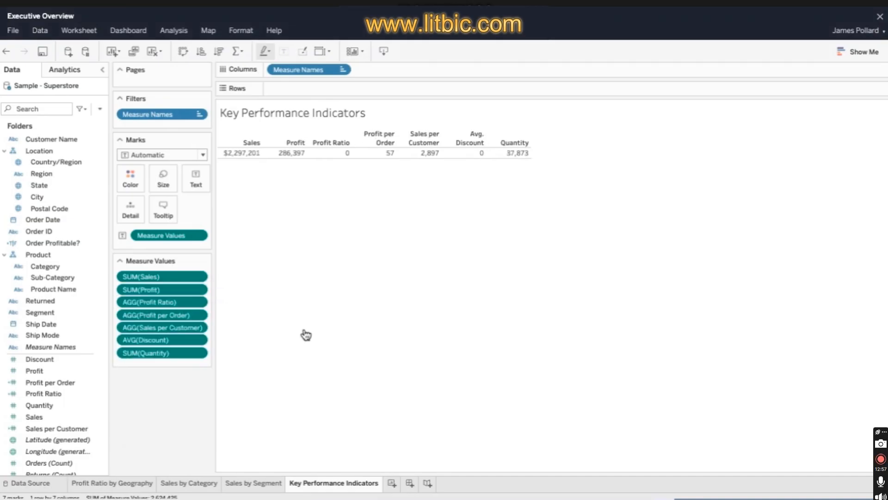
left_click(202, 290)
left_click(204, 155)
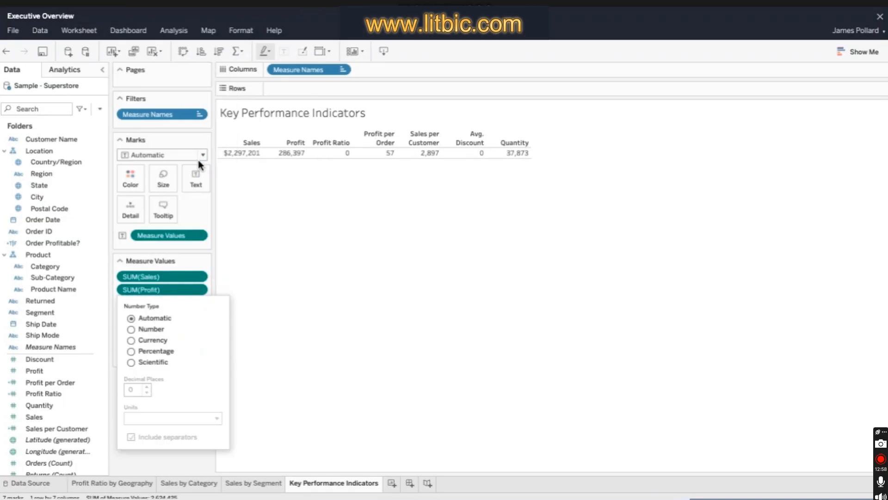
left_click(130, 340)
left_click(147, 393)
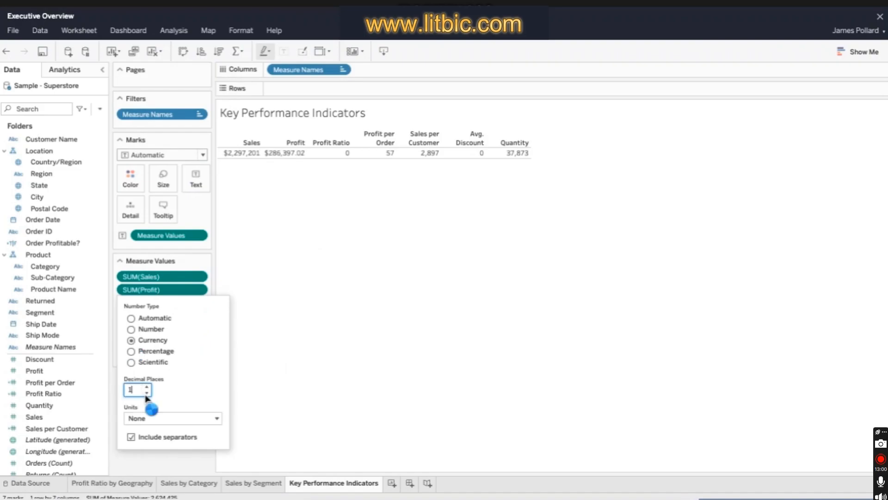
key("Return")
- Format the Profit Ratio measure as a percentage with 1 decimal place
left_click(204, 302)
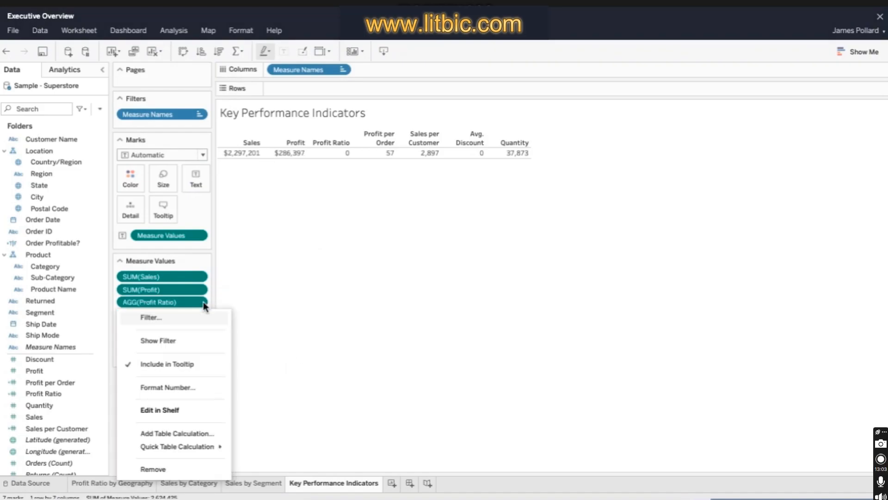
left_click(206, 386)
left_click(133, 364)
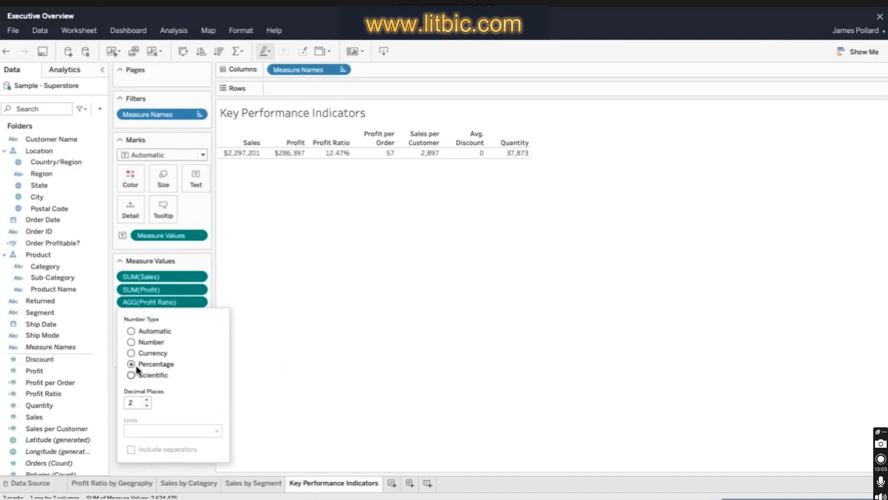
left_click(146, 405)
left_click(362, 327)
- Format the Profit per Order and Sales per Customer measures as currency with 2 decimal places
left_click(203, 315)
left_click(207, 399)
left_click(132, 365)
left_click(297, 379)
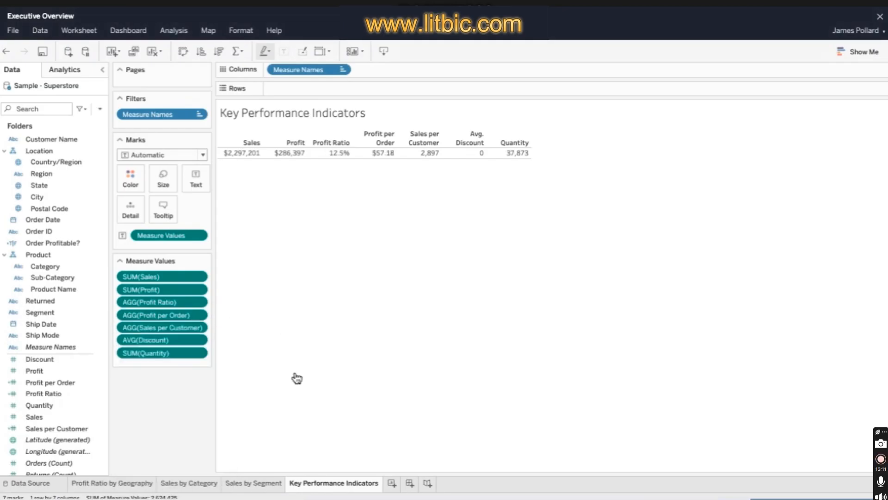
left_click(203, 327)
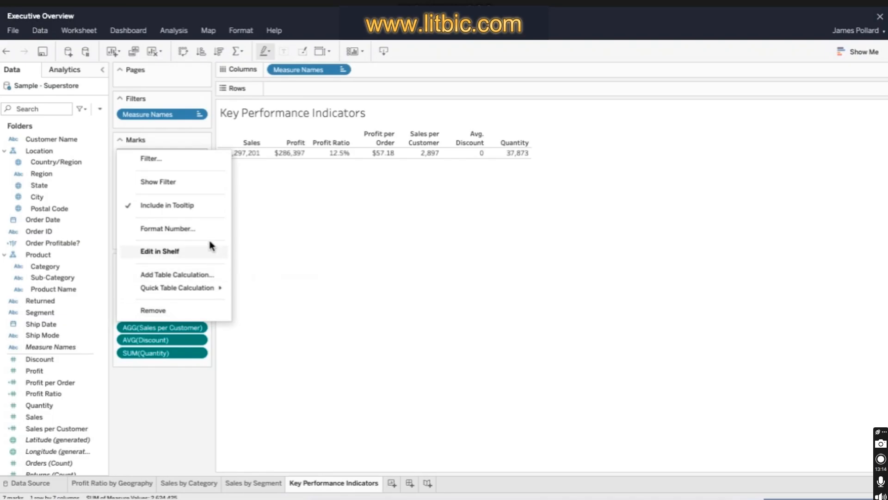
left_click(209, 231)
left_click(131, 378)
left_click(299, 384)
- Format the average Discount as a percentage with 2 decimal places and Quantity with the Number type
left_click(203, 339)
left_click(204, 202)
left_click(132, 401)
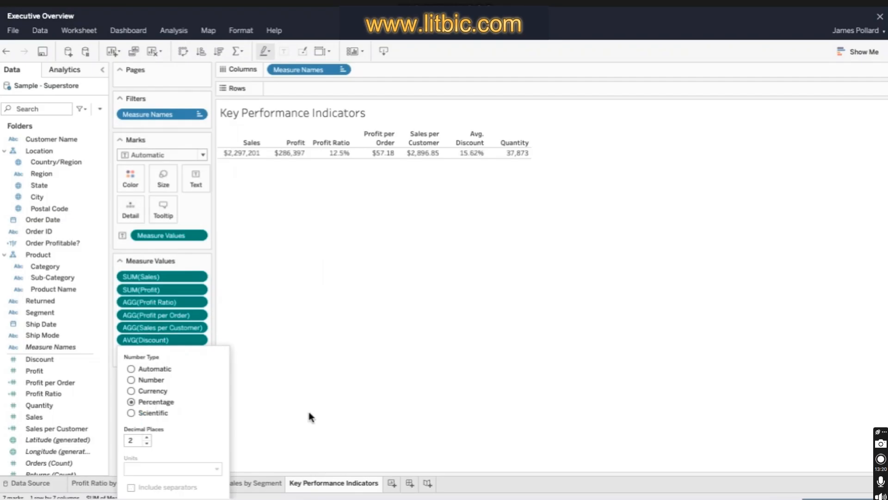
left_click(237, 377)
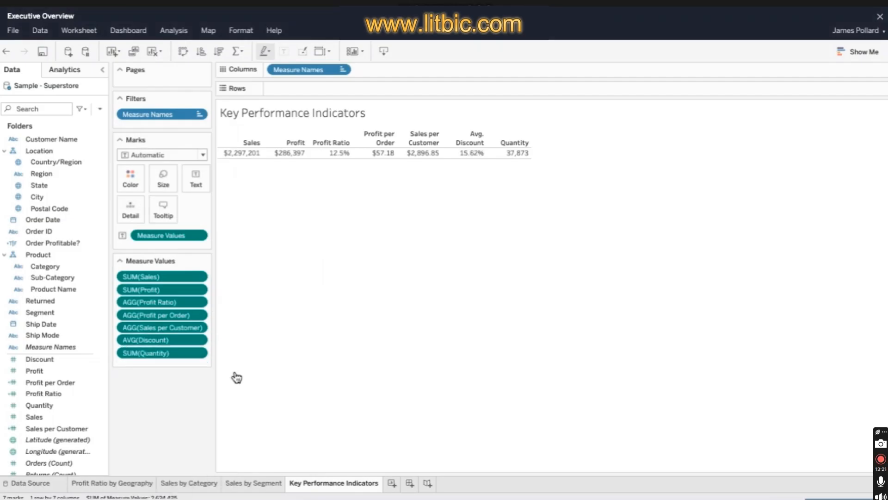
left_click(203, 353)
left_click(204, 221)
left_click(132, 227)
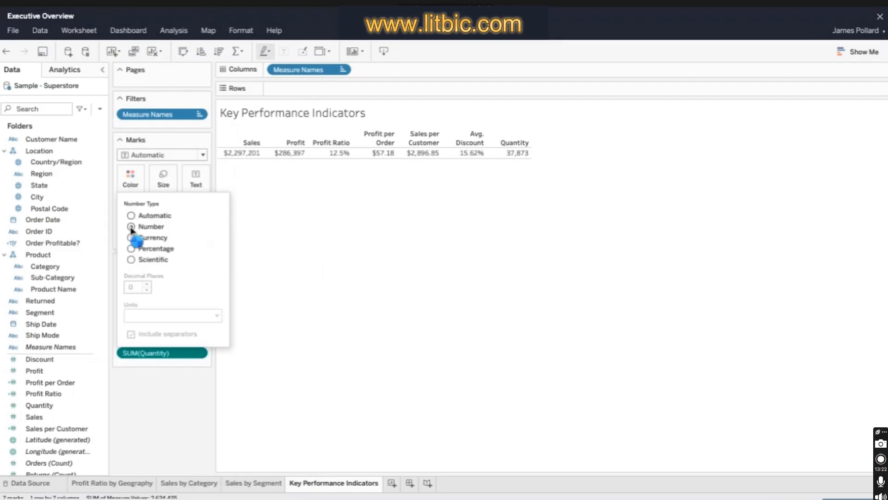
left_click(329, 276)
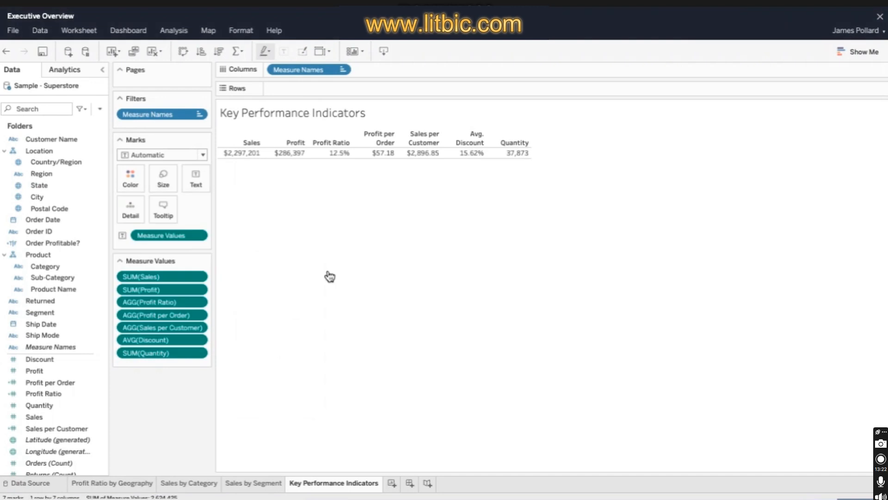
- Set the Key Performance Indicators view to Fit Width
left_click(329, 52)
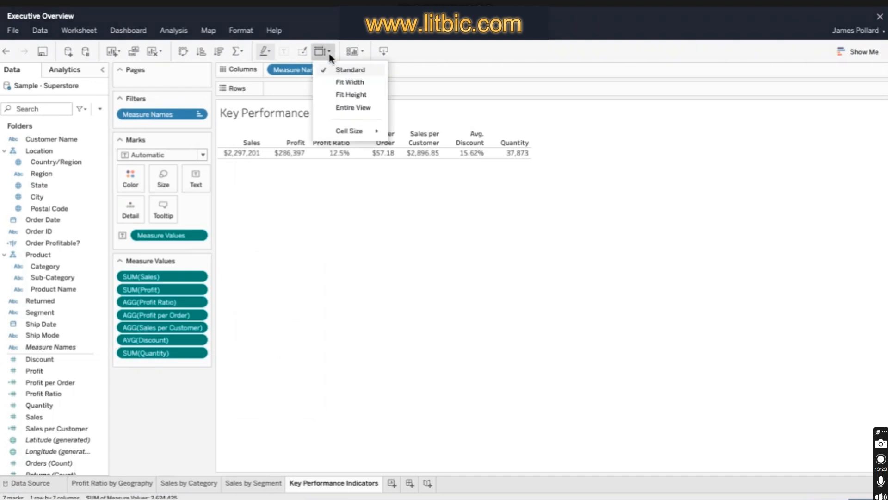
left_click(374, 84)
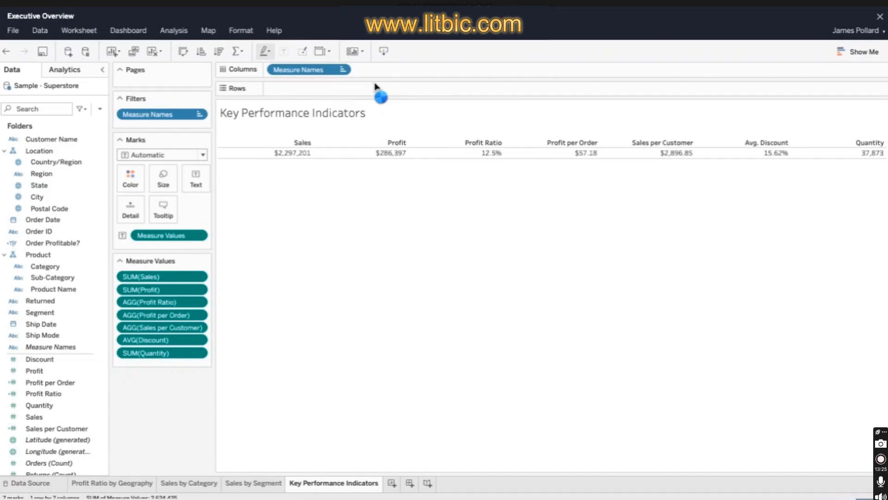
- Save the workbook and rename the new worksheet as Tooltip: Profit Ratio by City
left_click(42, 51)
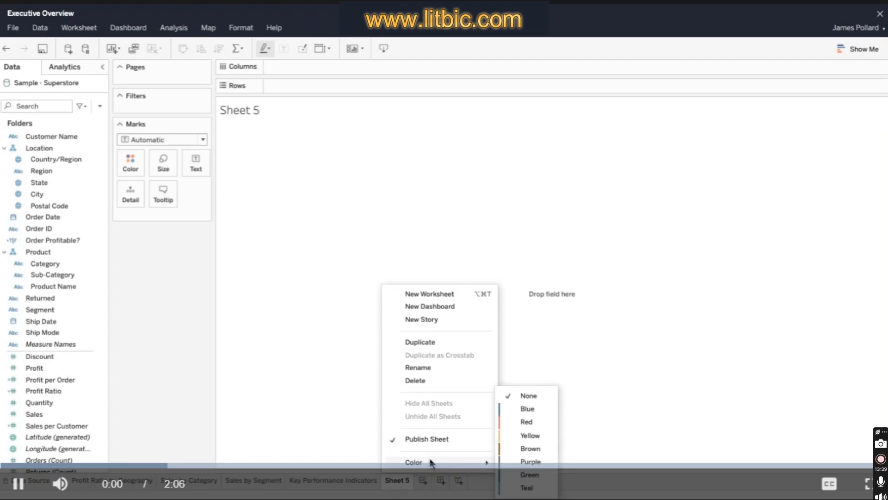
left_click(441, 367)
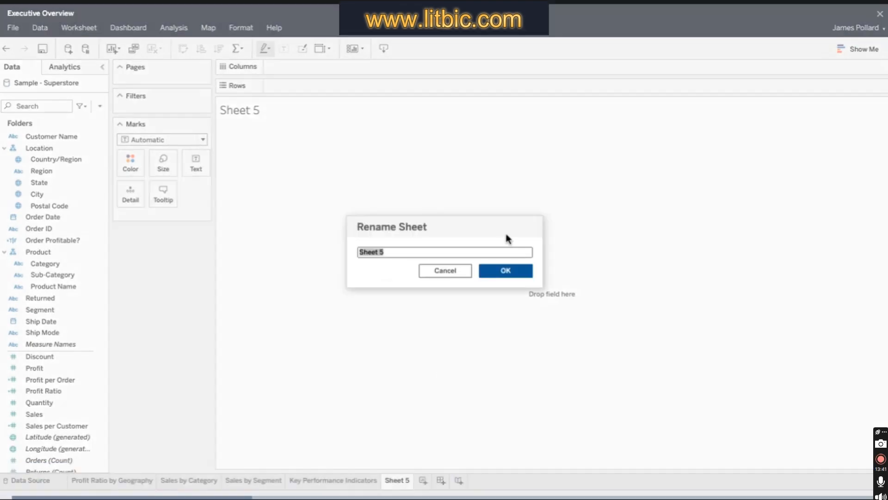
type("Tooltip: Profit Ratio by City")
left_click(522, 271)
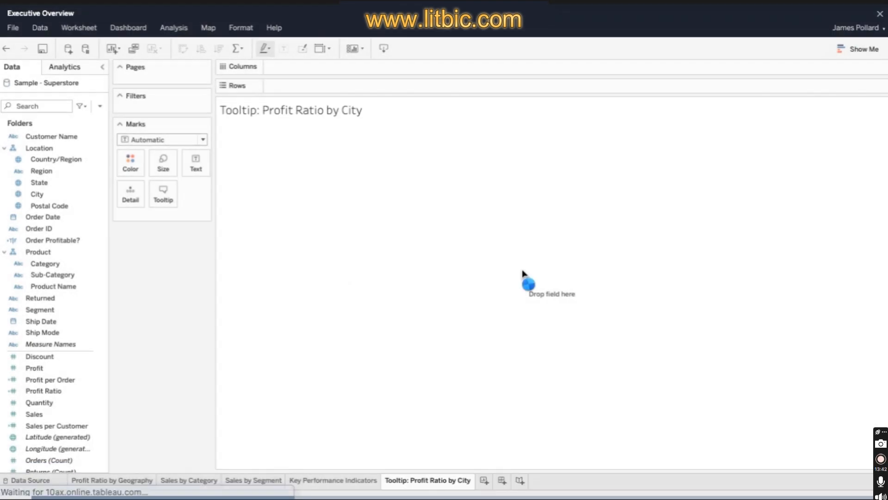
- Replace the sheet-name placeholder in the worksheet's title with the text Profit Ratio by City
double_click(291, 111)
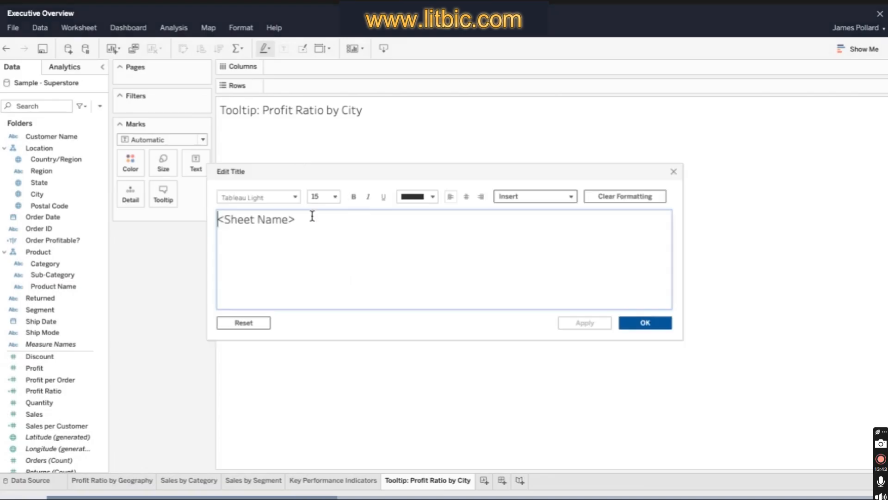
left_click_drag(298, 219, 218, 222)
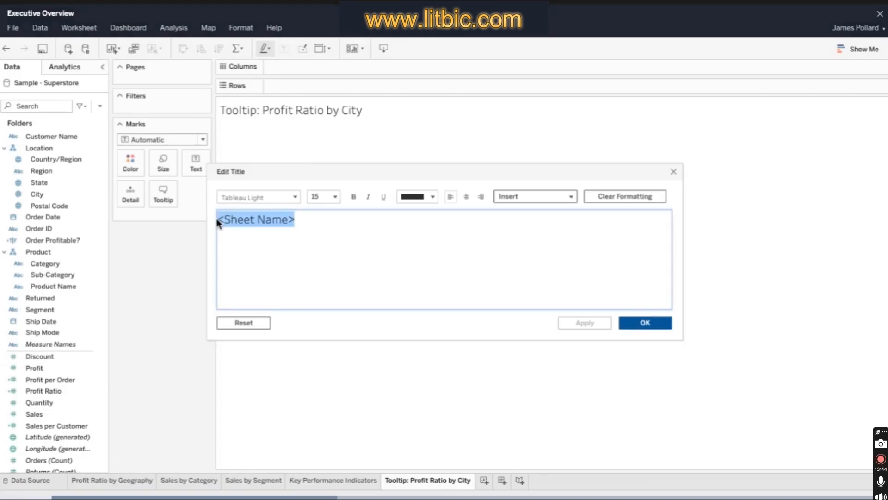
type("Profit Ratio by City")
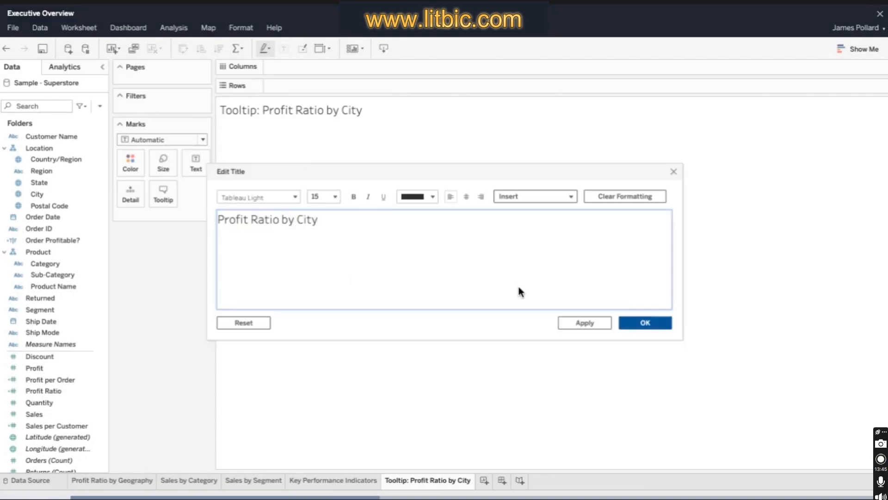
left_click(665, 327)
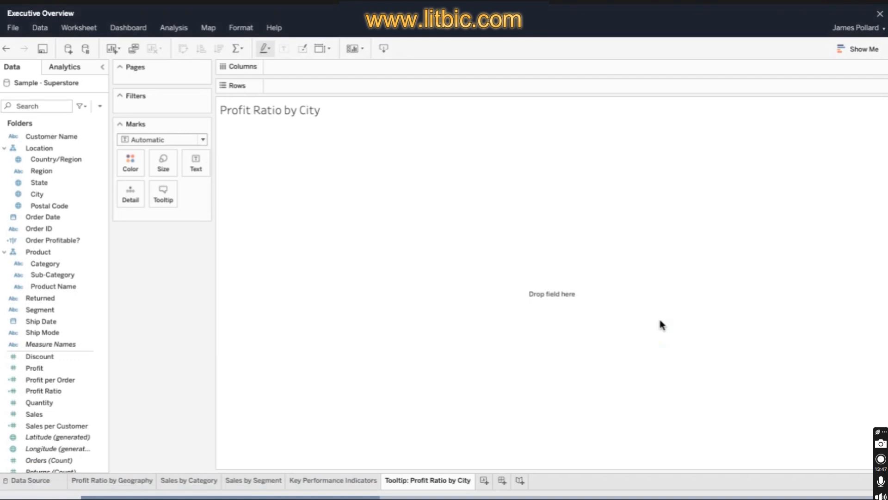
- Build a horizontal bar chart of Profit Ratio by City
left_click(49, 196)
left_click(67, 391, "ctrl")
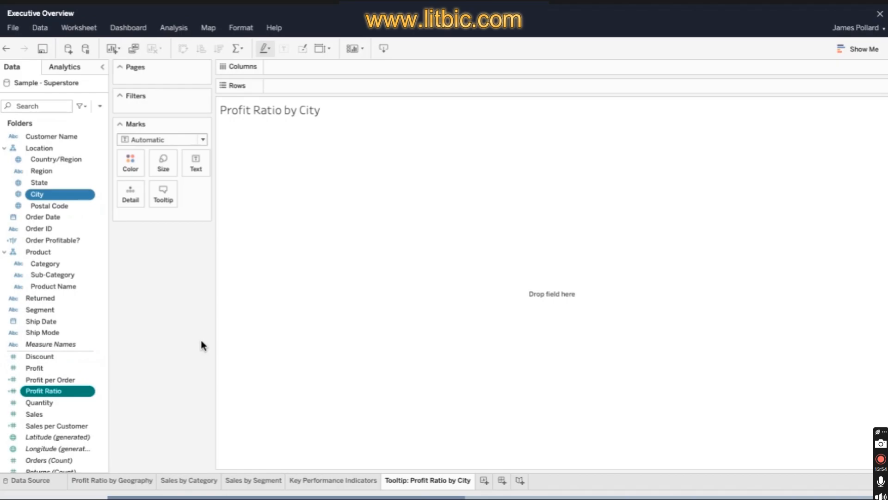
left_click(858, 48)
left_click(792, 130)
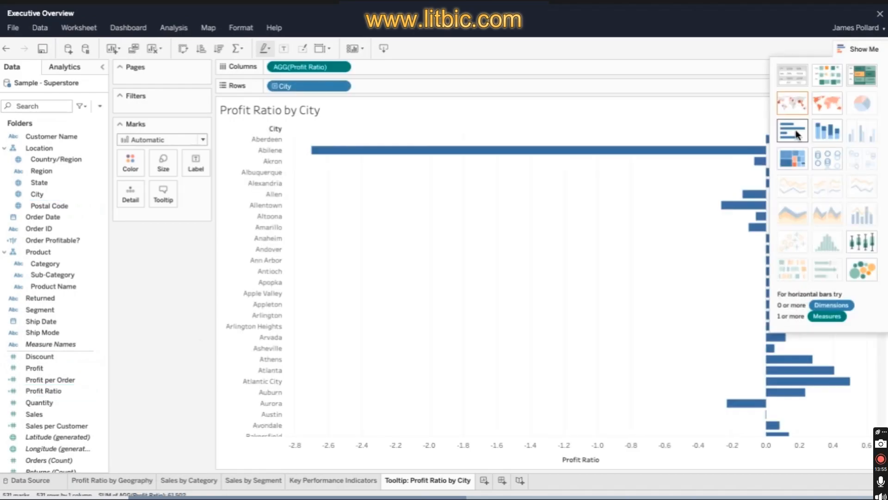
left_click(846, 49)
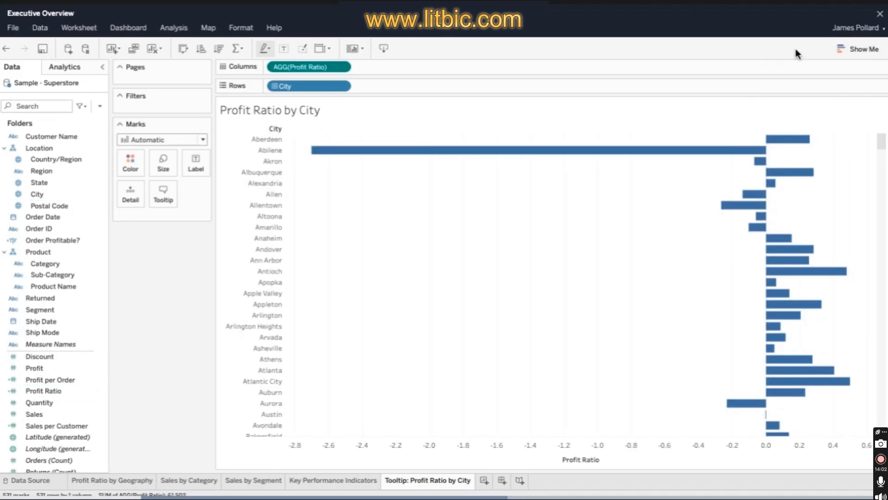
- Sort the cities in ascending order by Profit Ratio
mouse_move(594, 465)
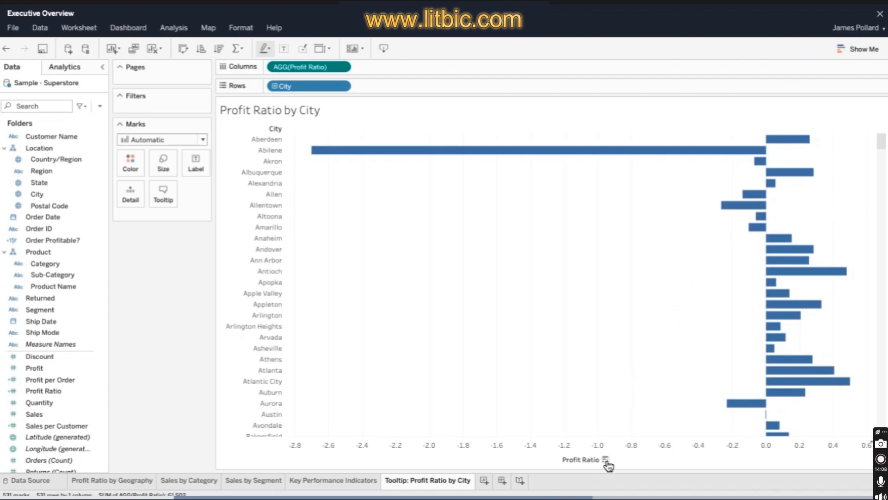
left_click(606, 460)
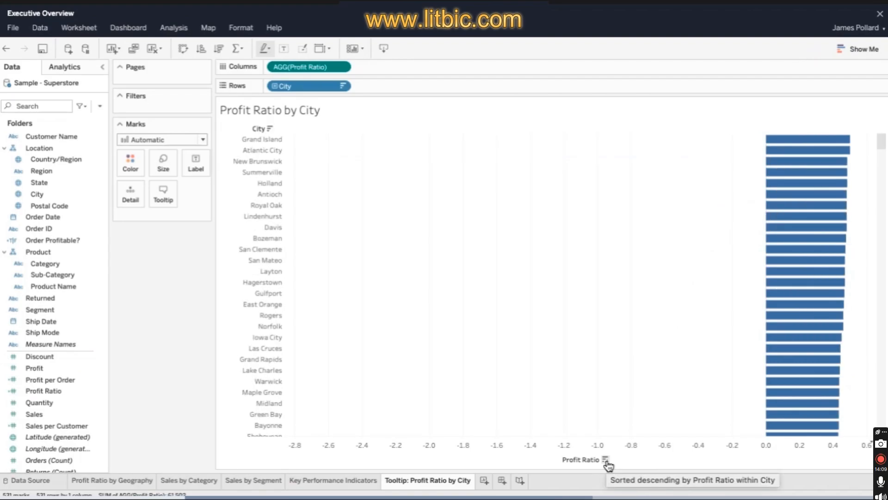
left_click(606, 460)
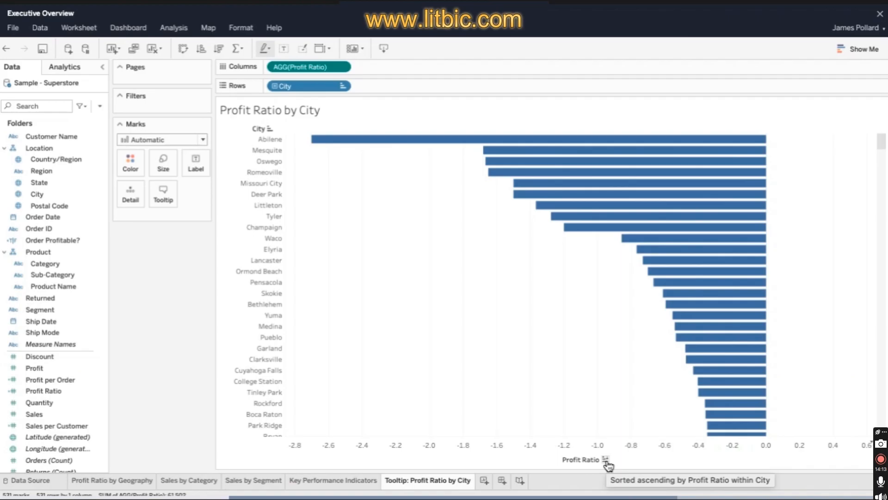
- Color the city bars by Profit Ratio, with the color range starting at -0.5 and ending at 0.5
left_click(62, 393)
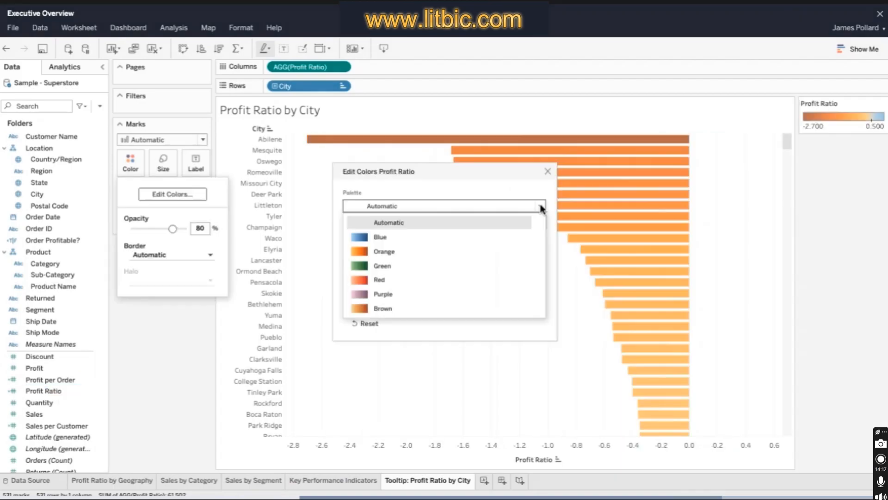
scroll(541, 241, "down", 2)
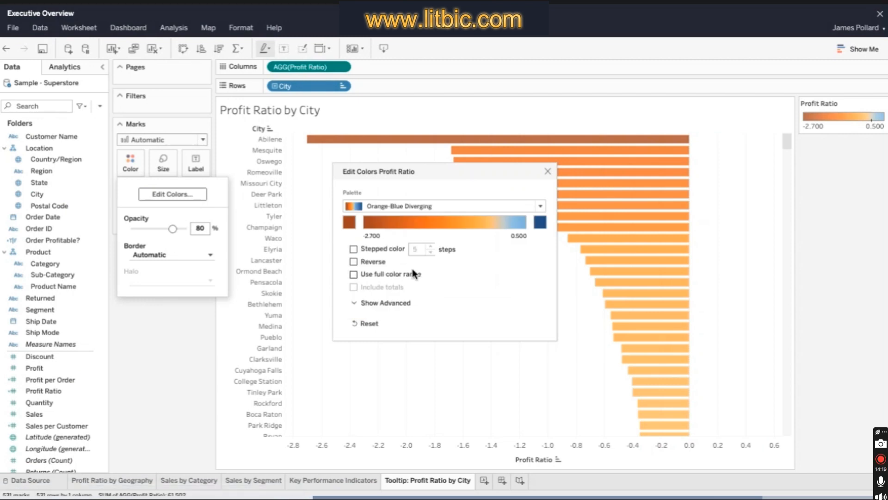
left_click(373, 301)
left_click(354, 319)
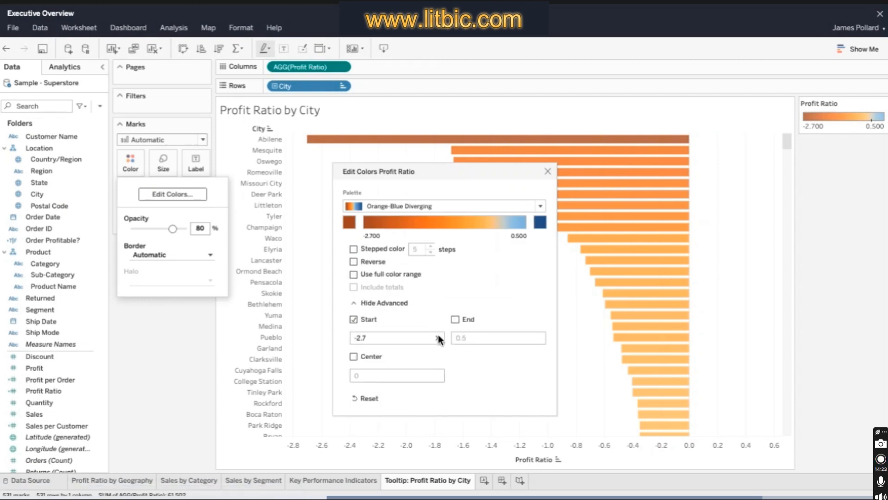
left_click(437, 337)
type("-0.5")
left_click(455, 319)
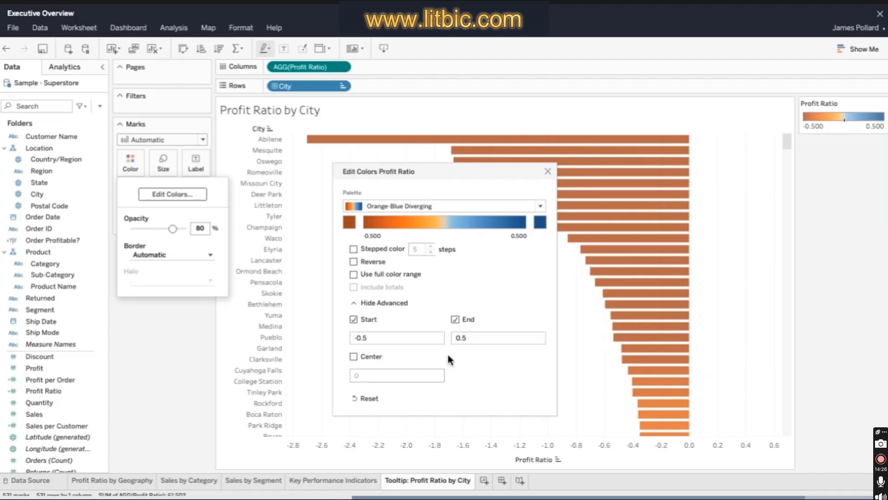
left_click(548, 170)
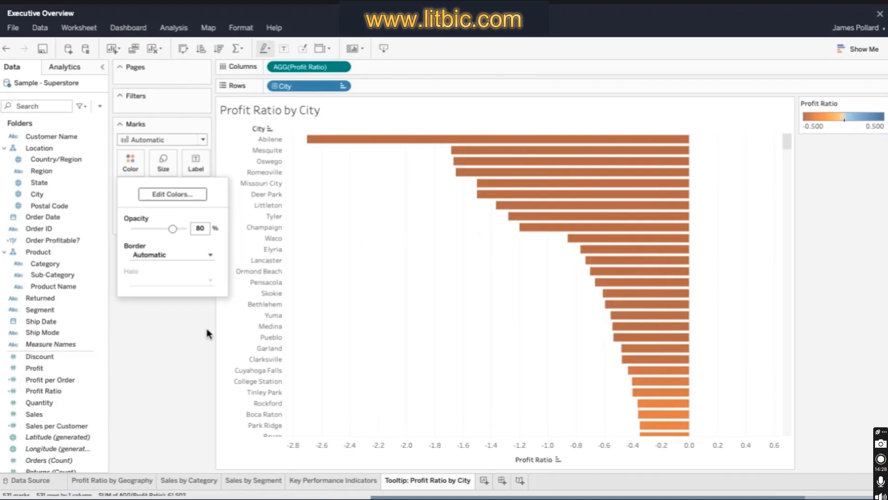
left_click(207, 329)
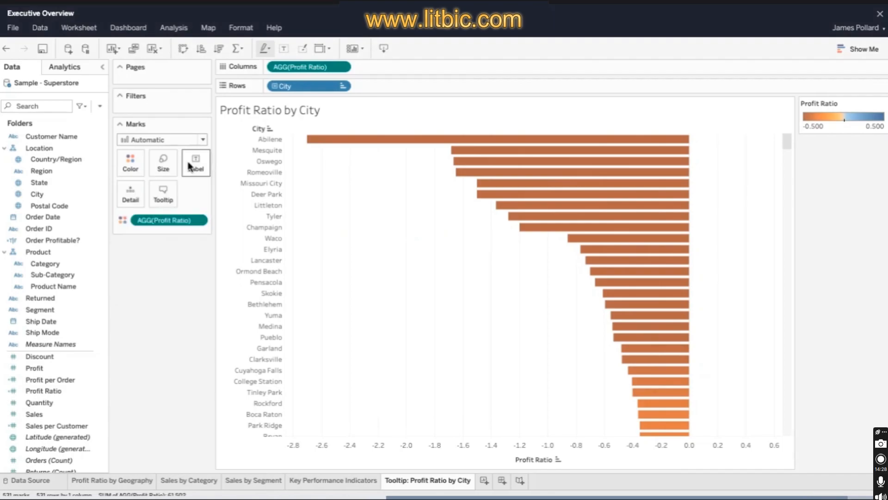
- Show mark labels on the city bars
left_click(189, 166)
left_click(193, 188)
left_click(160, 259)
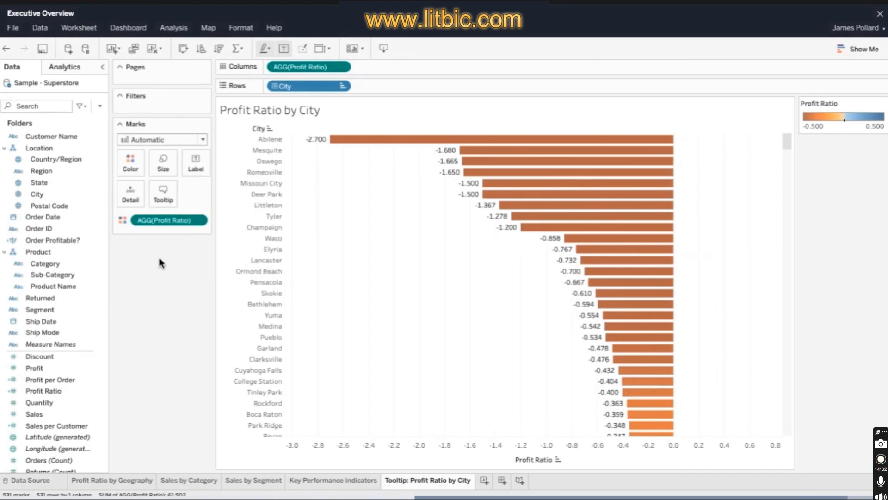
- Format the Profit Ratio on the city bars as a percentage with 1 decimal place
left_click(201, 221)
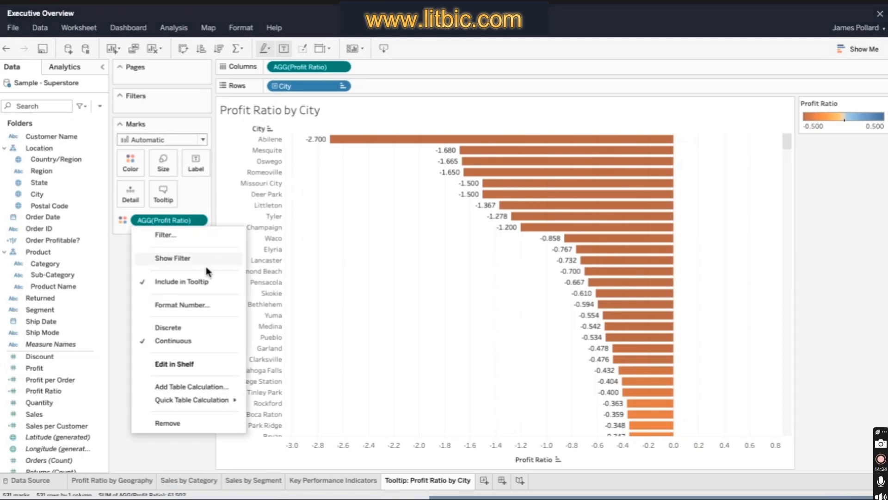
left_click(209, 304)
left_click(145, 282)
left_click(161, 322)
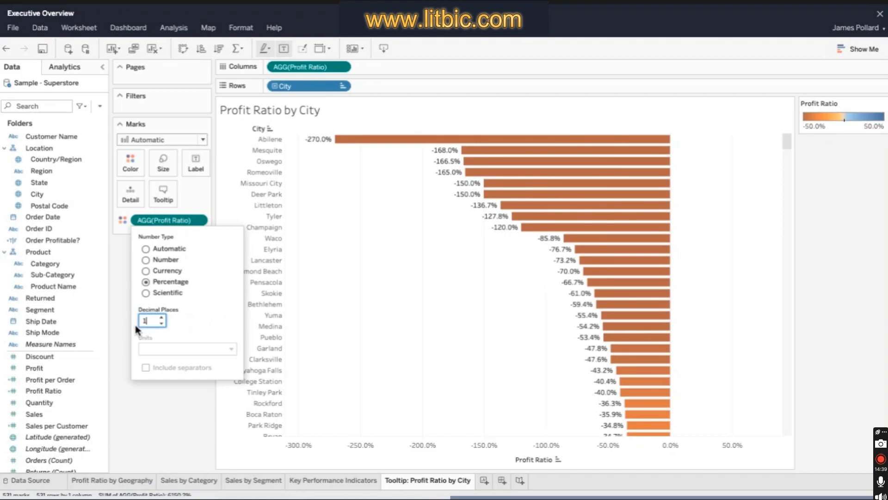
left_click(292, 130)
- Hide the Profit Ratio axis header on the city chart and open the sheet's tooltip settings
left_click(343, 68)
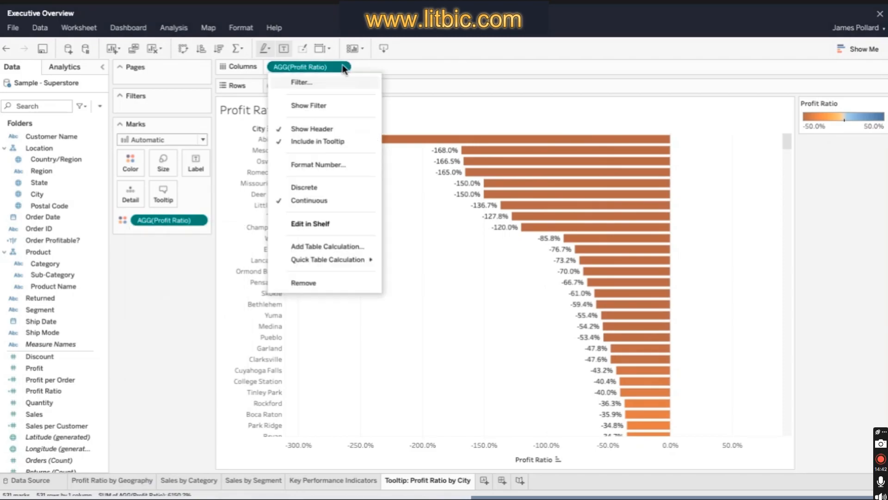
left_click(346, 131)
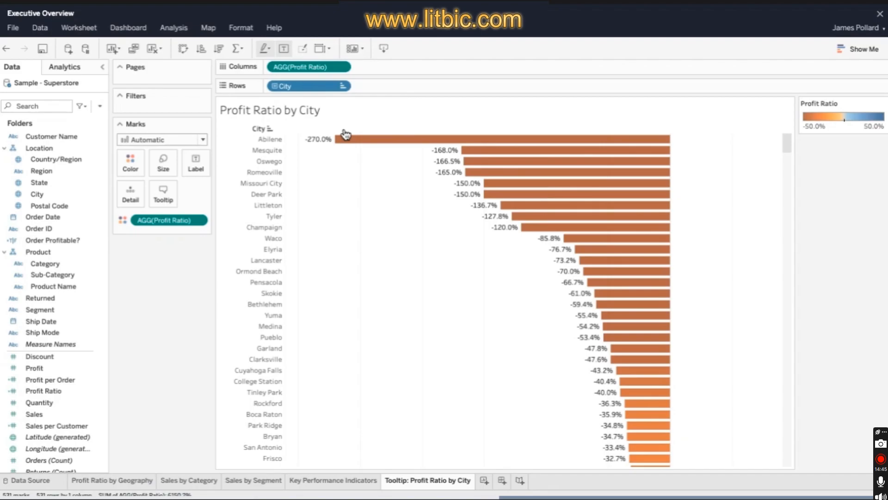
mouse_move(349, 143)
left_click(167, 196)
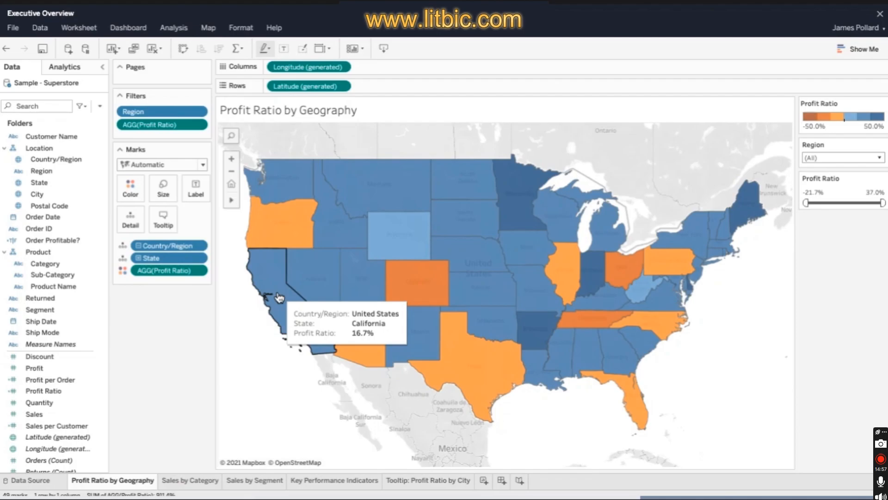
- Replace the tooltip text of the Profit Ratio by Geography map with "<State> <AGG(Profit Ratio)> overall" and a second line "Profit Ratio by City"
left_click(162, 218)
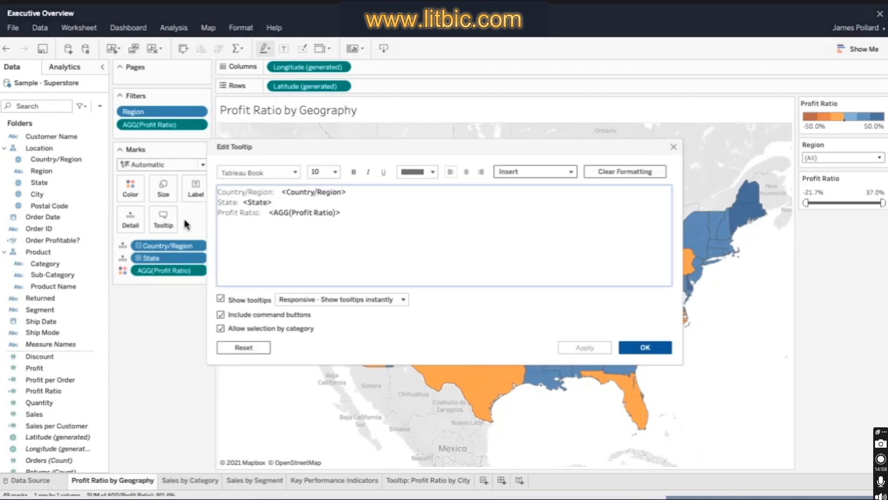
key("ctrl+a")
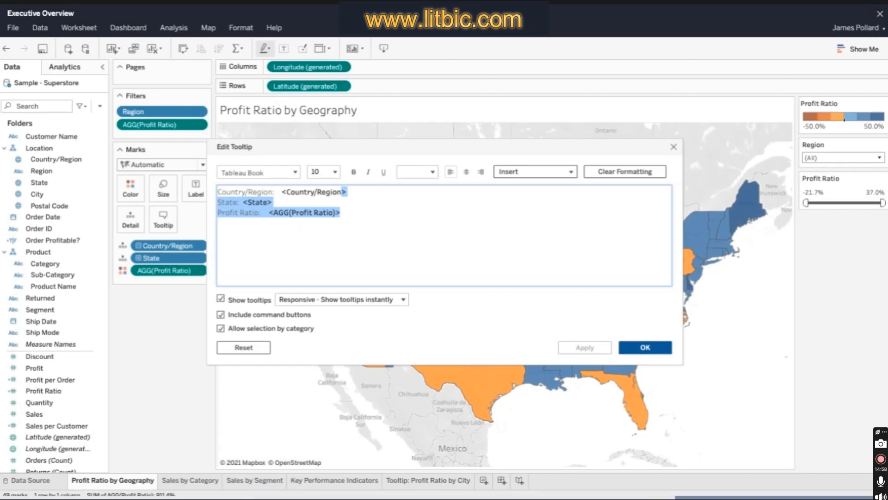
key("Delete")
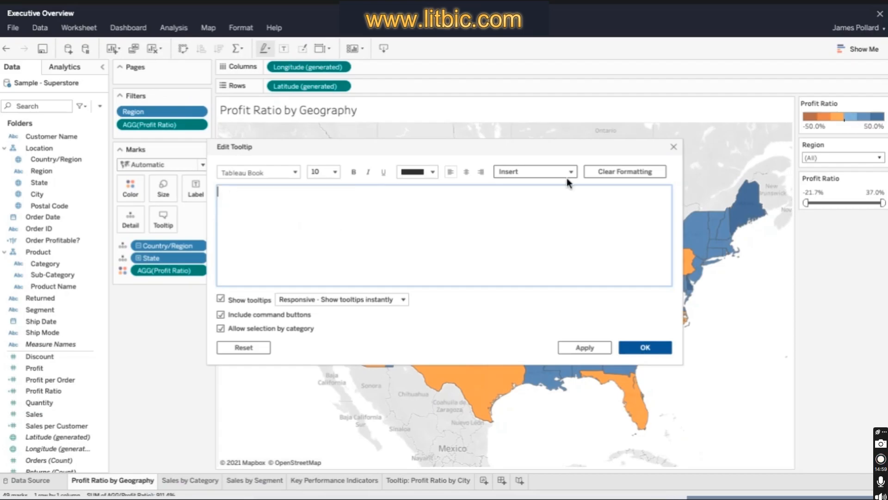
left_click(567, 178)
left_click(478, 256)
type("<AGG(Profit Ratio)> overall Profit Ratio by City")
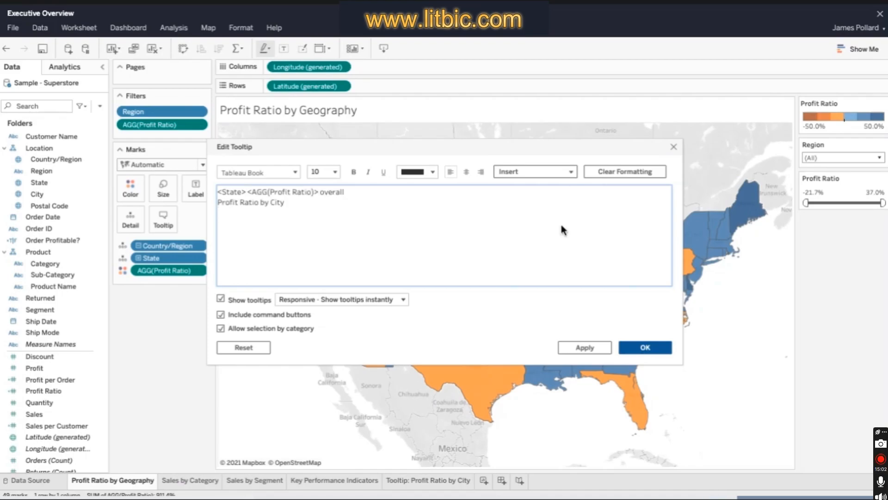
- Insert the Tooltip: Profit Ratio by City sheet below the text in the map's tooltip
left_click(571, 174)
mouse_move(568, 190)
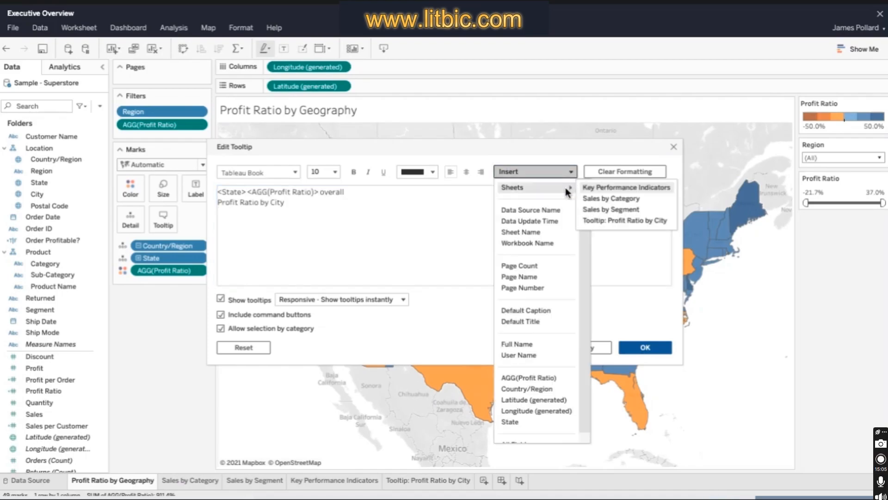
left_click(641, 222)
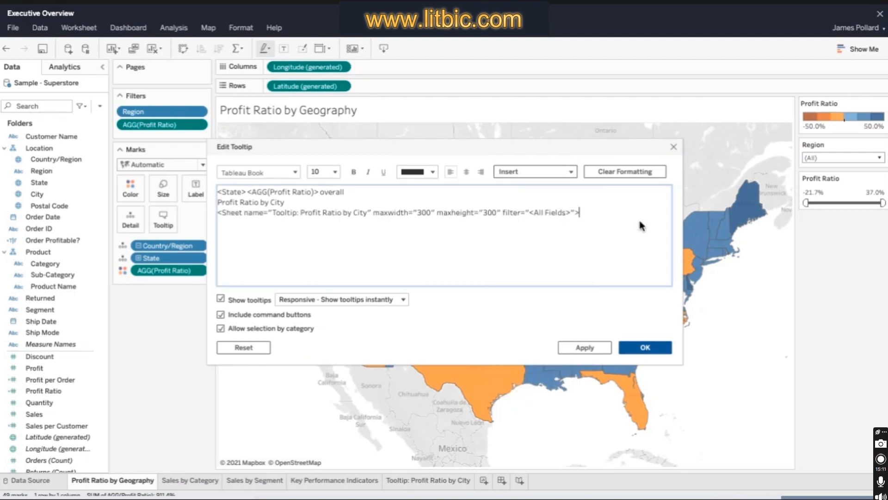
- Set the tooltip's first line to font size 12, make the <State> field bold, and accept the tooltip changes
left_click(324, 172)
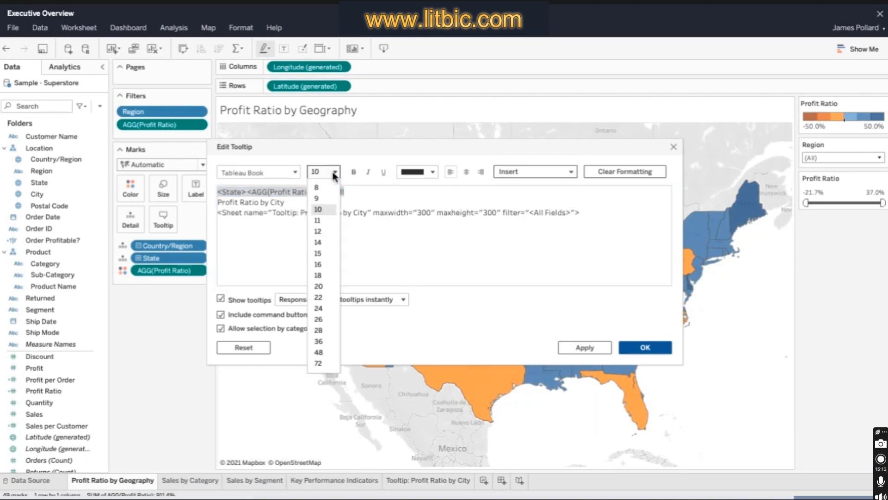
left_click(329, 232)
left_click(295, 172)
left_click_drag(218, 192, 305, 195)
left_click(286, 220)
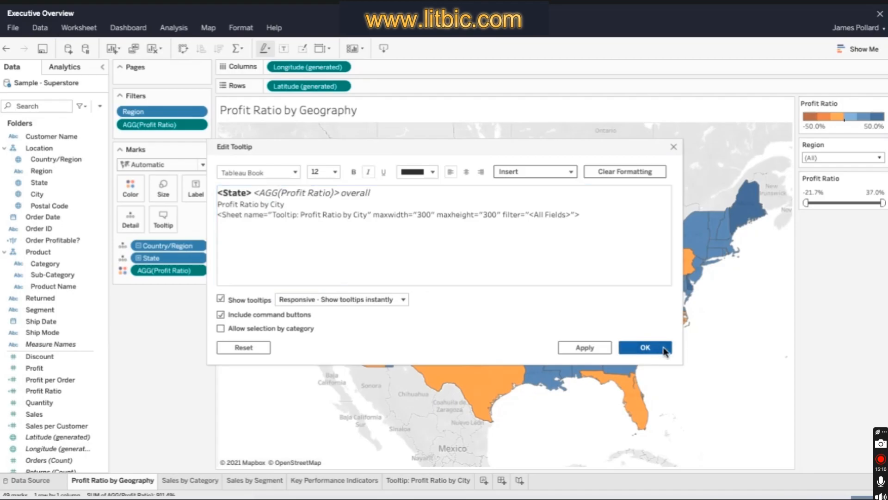
left_click(664, 348)
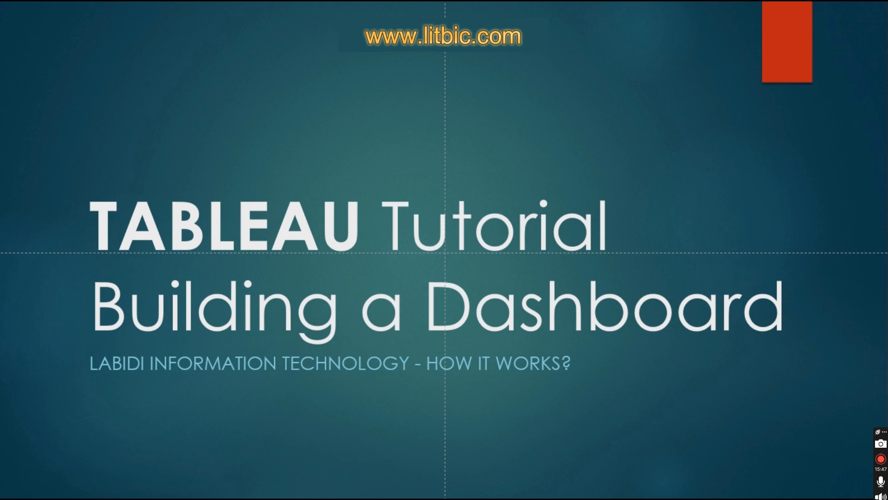
- Rename the new dashboard sheet as "Executive Overview"
type("O")
type("verview")
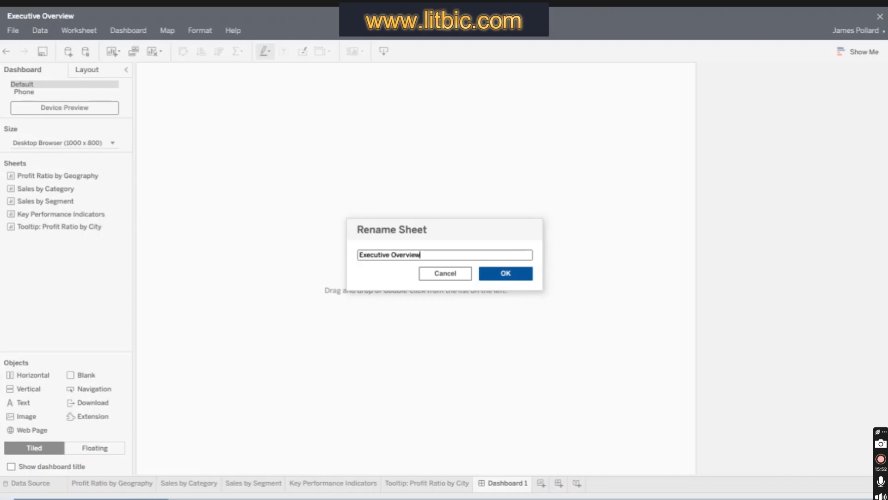
key("Return")
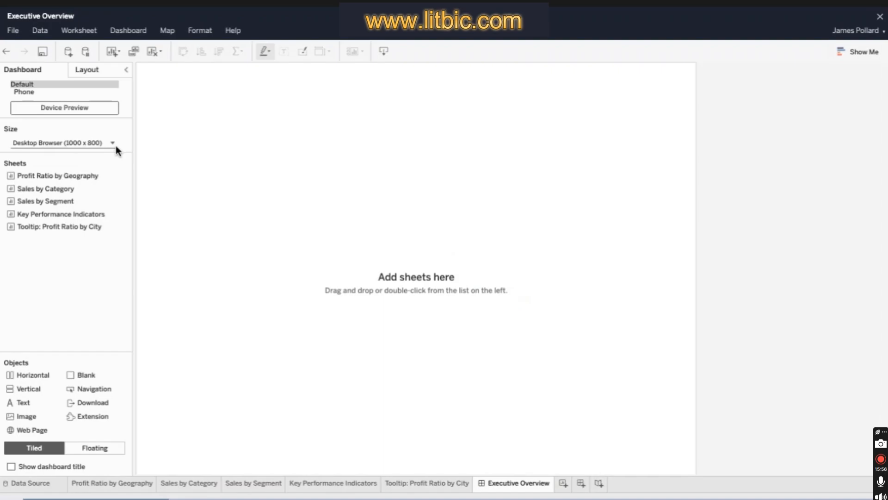
- Change the dashboard size from a fixed size to Automatic
left_click(115, 145)
left_click(135, 171)
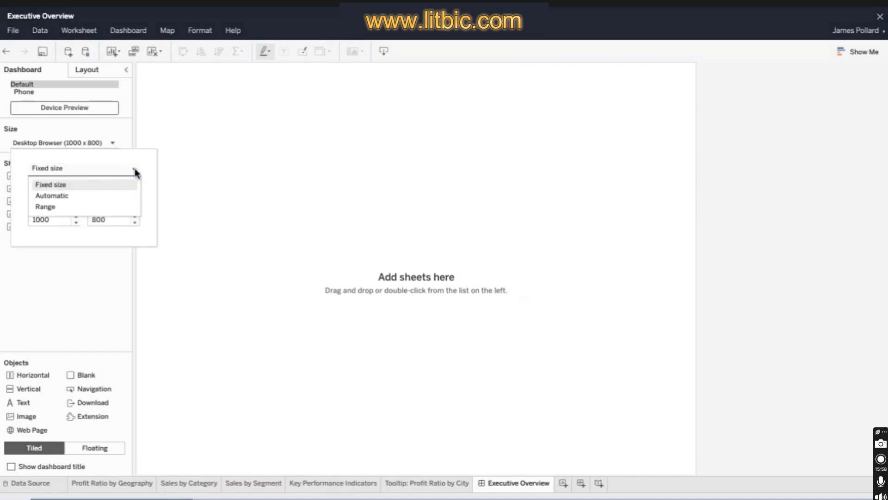
left_click(136, 184)
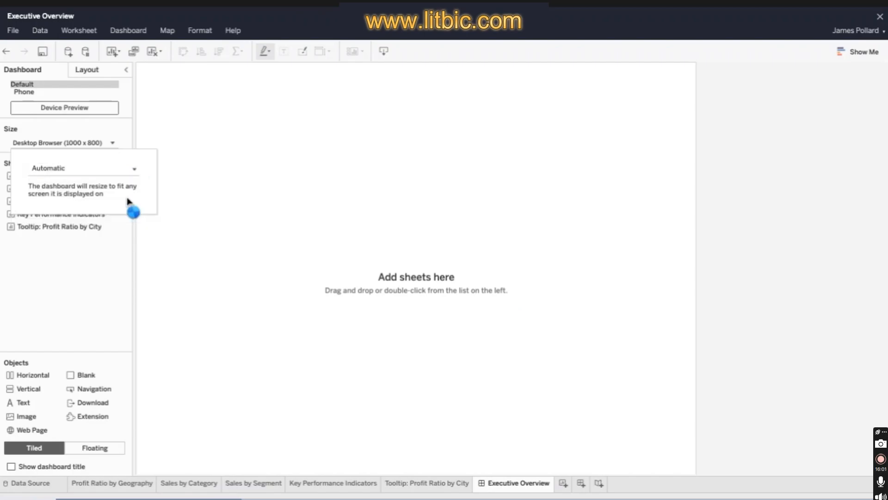
left_click(206, 209)
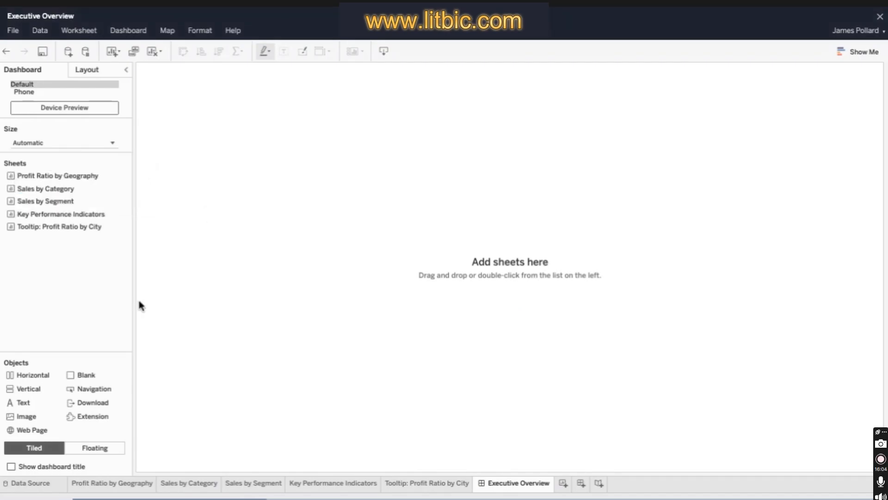
- Place a tiled vertical container holding Key Performance Indicators, with a horizontal container holding Profit Ratio by Geography beneath it
left_click(52, 448)
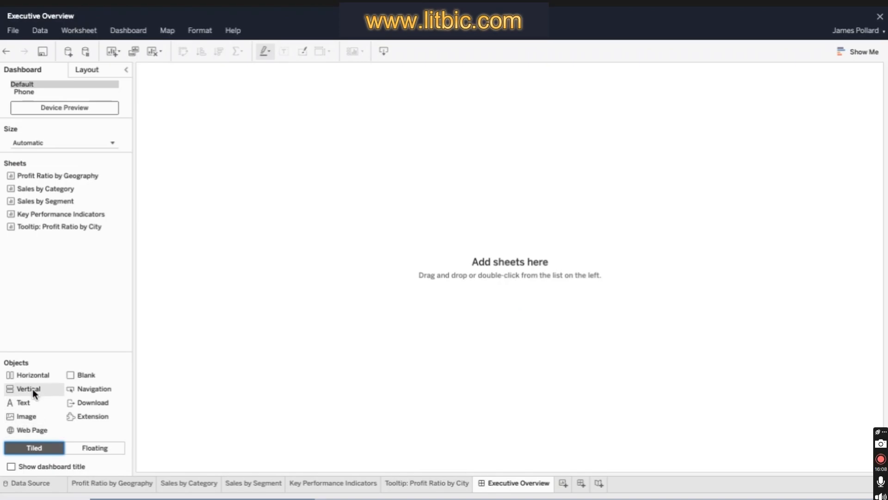
left_click_drag(33, 389, 240, 313)
left_click_drag(60, 214, 168, 213)
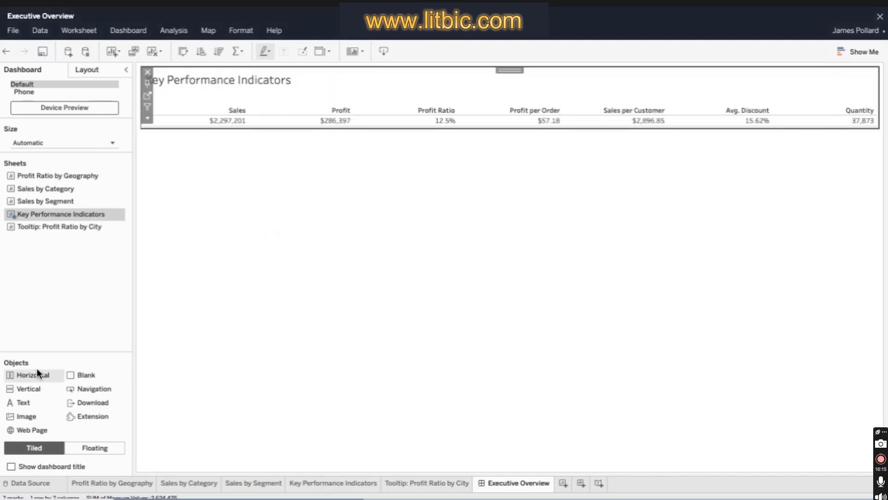
left_click_drag(37, 369, 365, 165)
left_click_drag(57, 176, 287, 217)
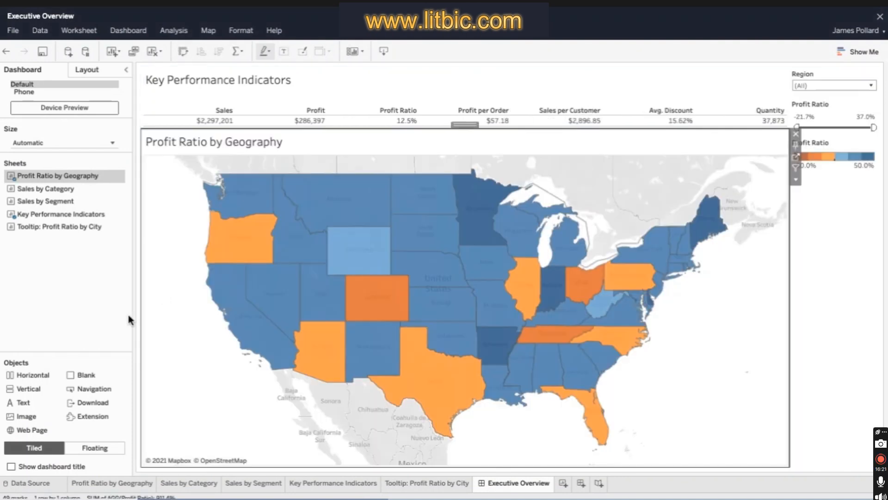
- Add a horizontal container below the map and place Sales by Segment and Sales by Category side by side in it
left_click_drag(42, 376, 724, 465)
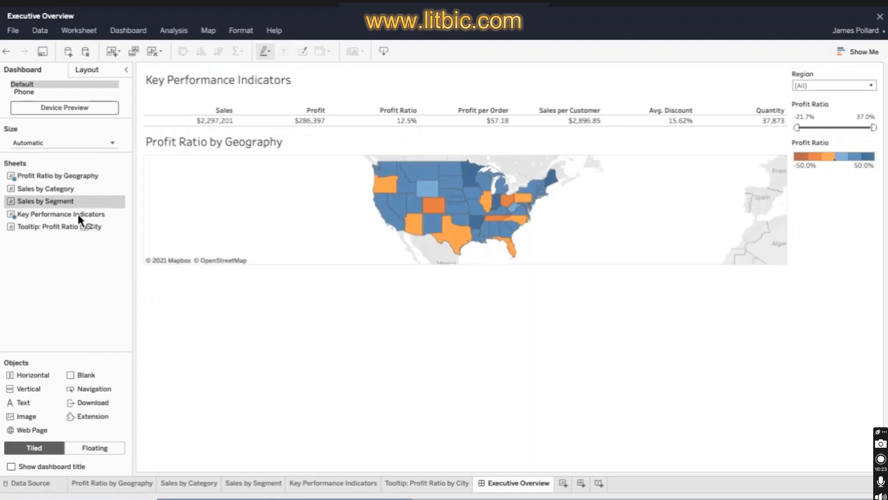
left_click_drag(77, 215, 510, 367)
left_click_drag(54, 192, 270, 288)
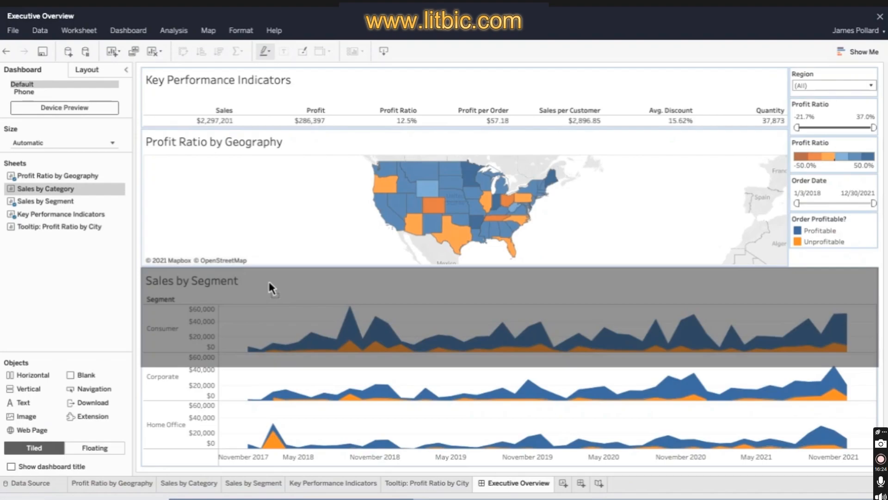
left_click_drag(271, 288, 517, 281)
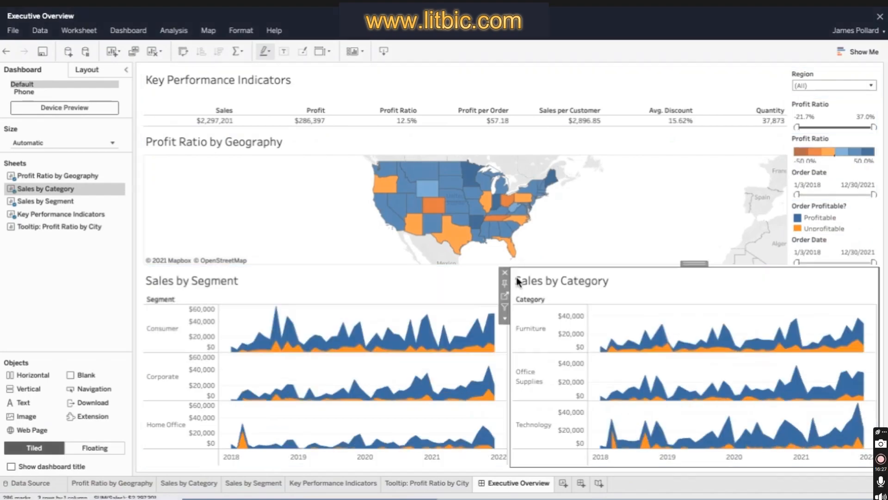
- Open the dashboard's item hierarchy and select the Order Profitable? legend in the container of filters and legends
left_click(88, 70)
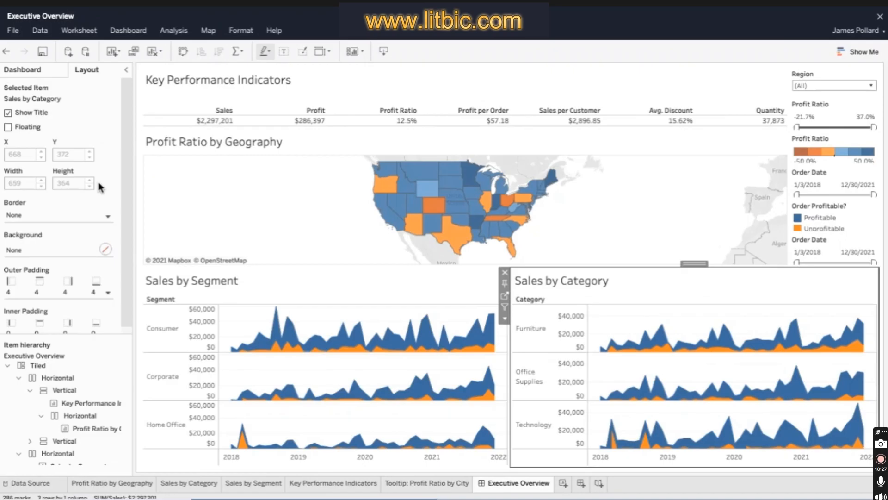
mouse_move(71, 303)
left_click(29, 393)
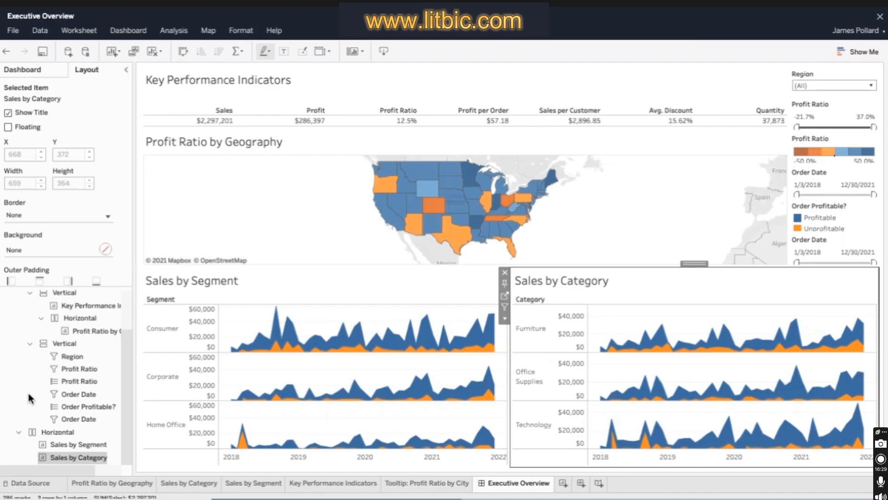
left_click(107, 409)
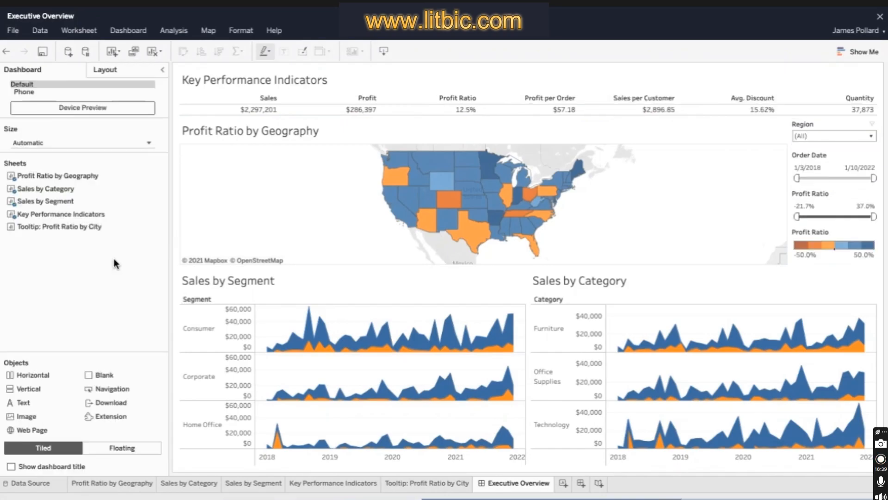
- Add a "State Filter" action that runs on Select from Profit Ratio by Geography, filters the other three sheets by State and shows all values when cleared
left_click(129, 31)
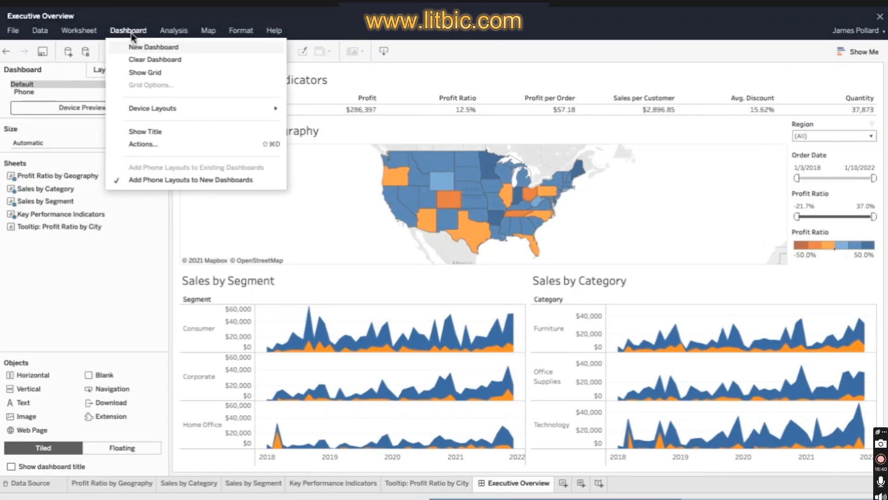
left_click(182, 147)
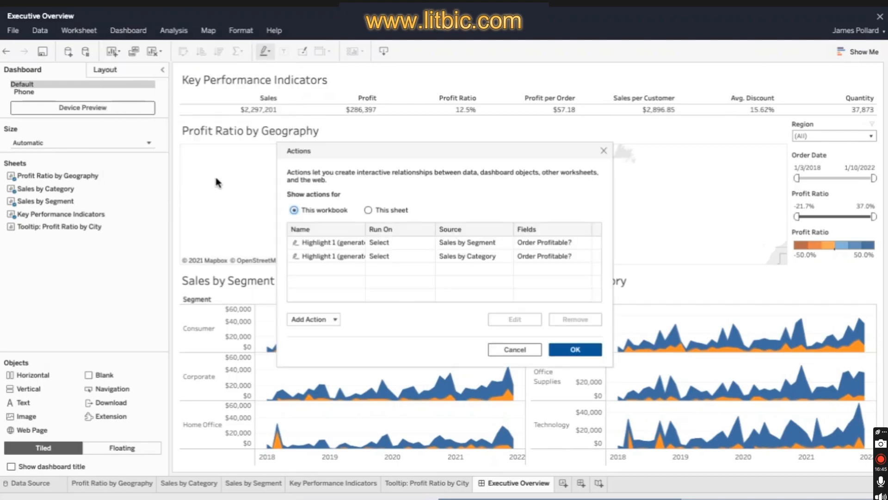
left_click(336, 319)
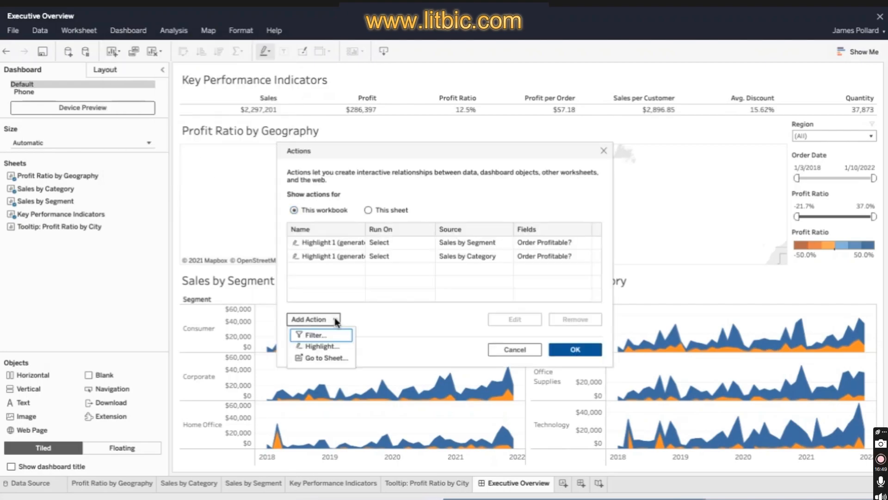
left_click(319, 335)
type("State Filter")
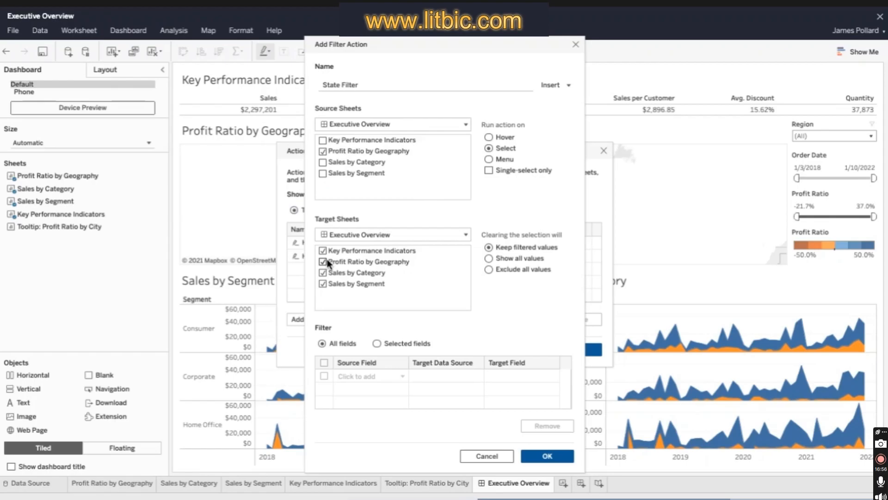
left_click(323, 261)
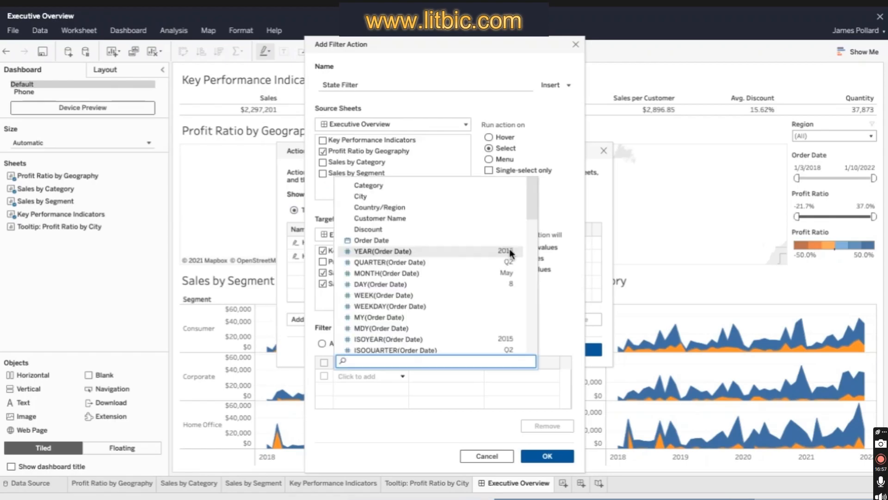
left_click_drag(529, 199, 532, 296)
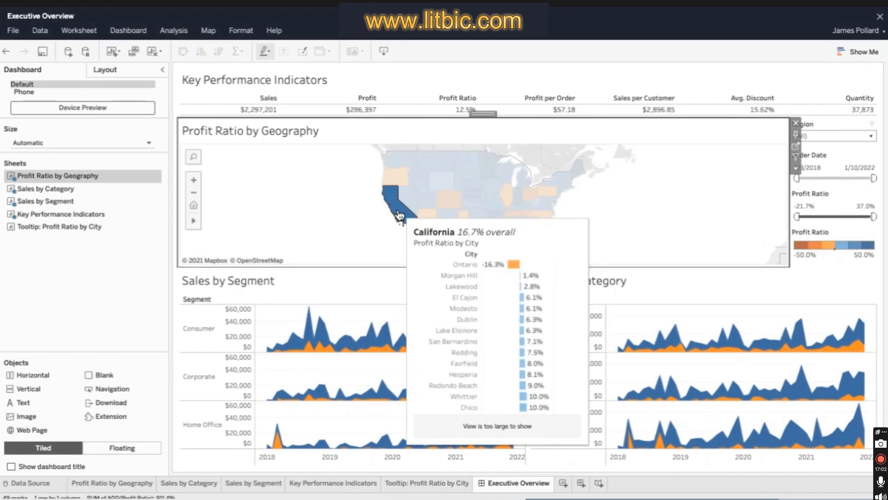
- Test the State Filter action by selecting California on the map and clearing the selection
left_click(395, 206)
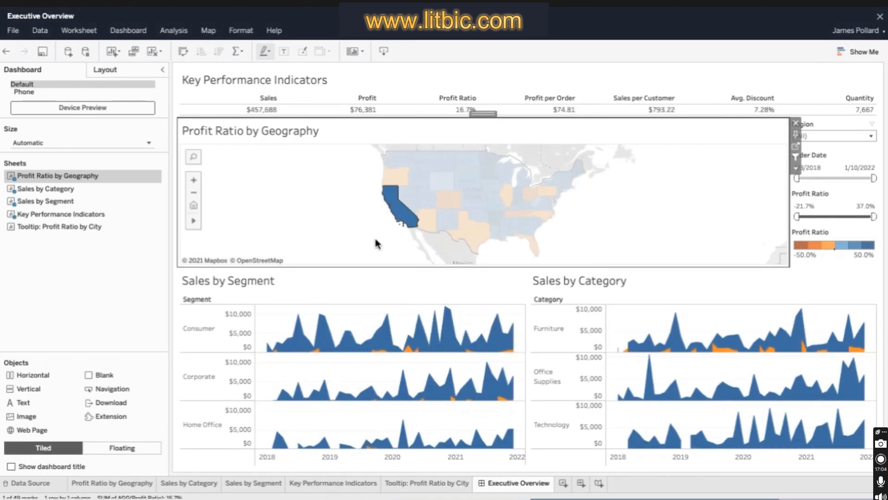
left_click(355, 176)
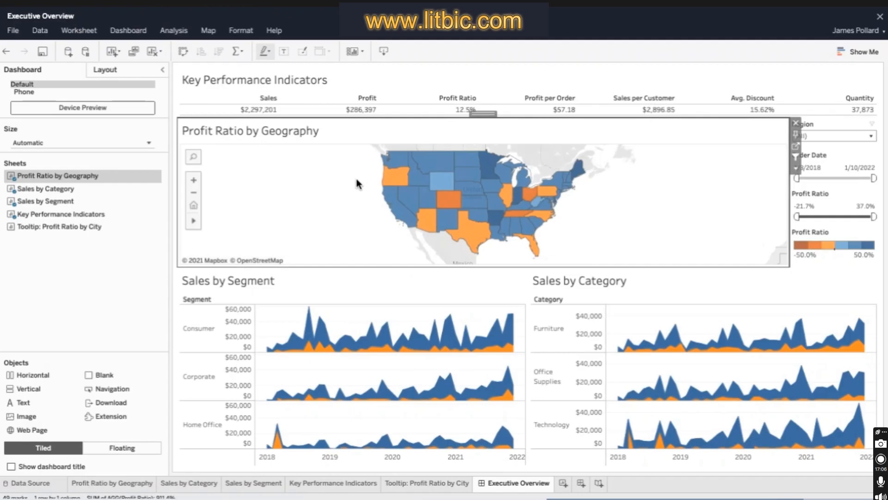
- Change the Key Performance Indicators title to "Executive Overview - Profitability" followed by the State field in parentheses
left_click(708, 83)
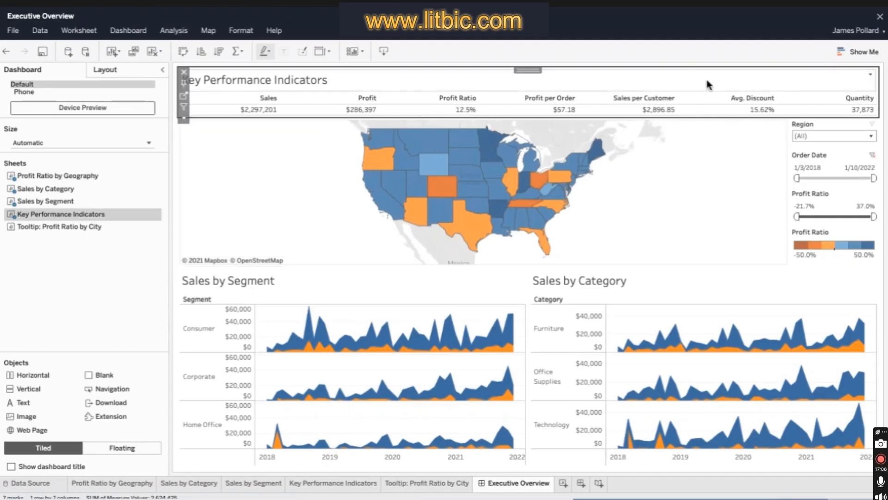
left_click(871, 74)
left_click(870, 89)
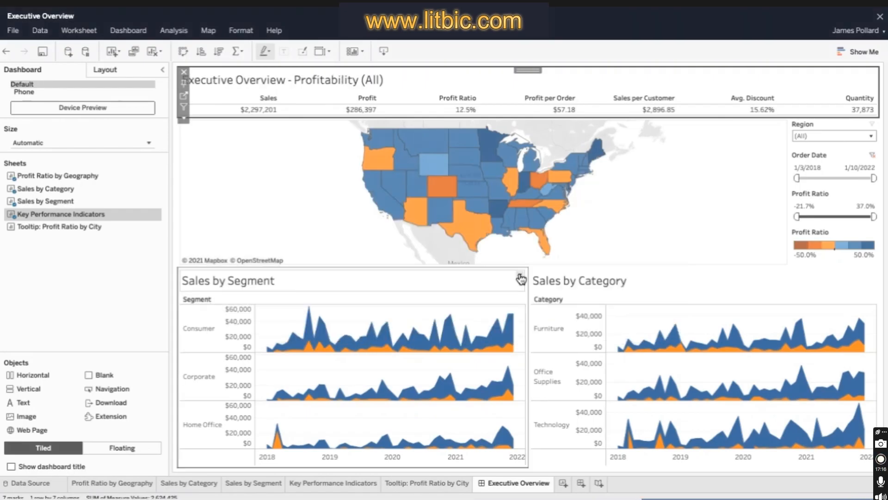
- Change the Sales by Segment title to "Monthly Sales by Segment - States: <State>"
double_click(520, 279)
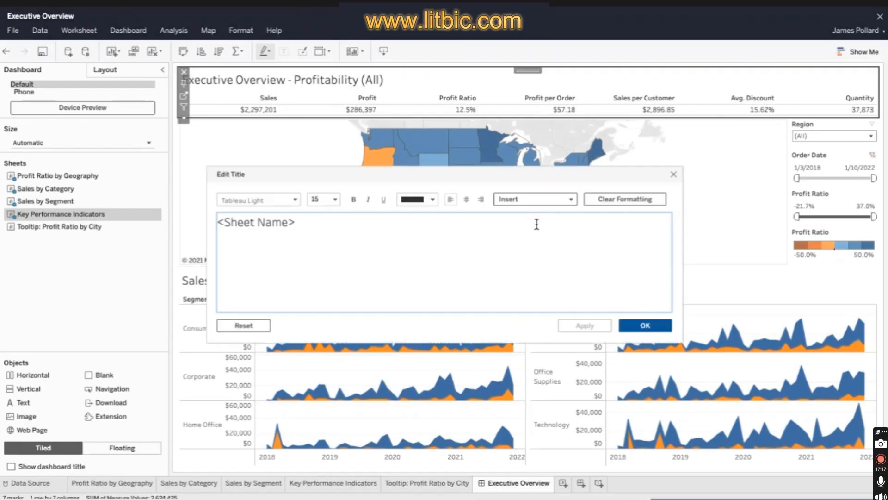
key("ctrl+a")
type("Monthly Sales by Segmen")
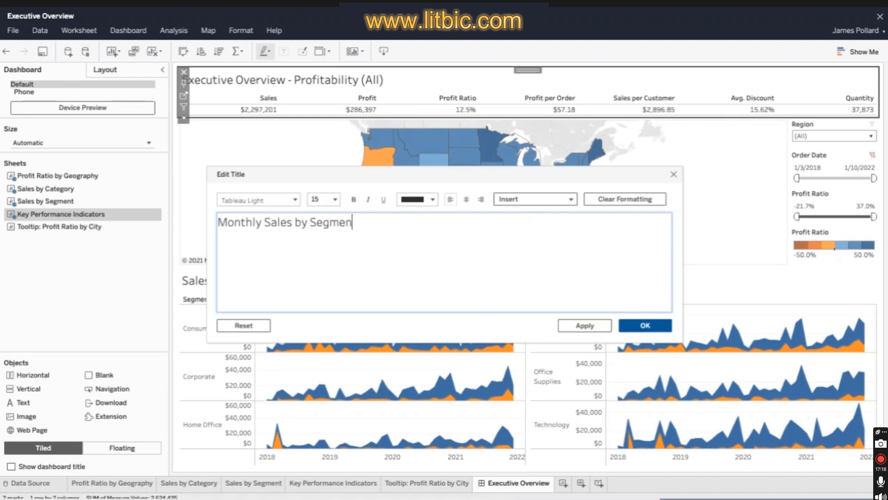
type("t - States:")
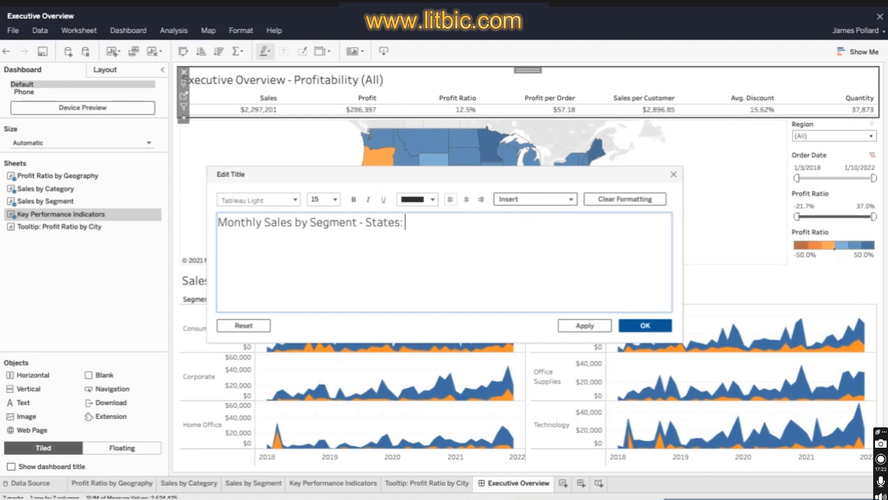
type(" <State>")
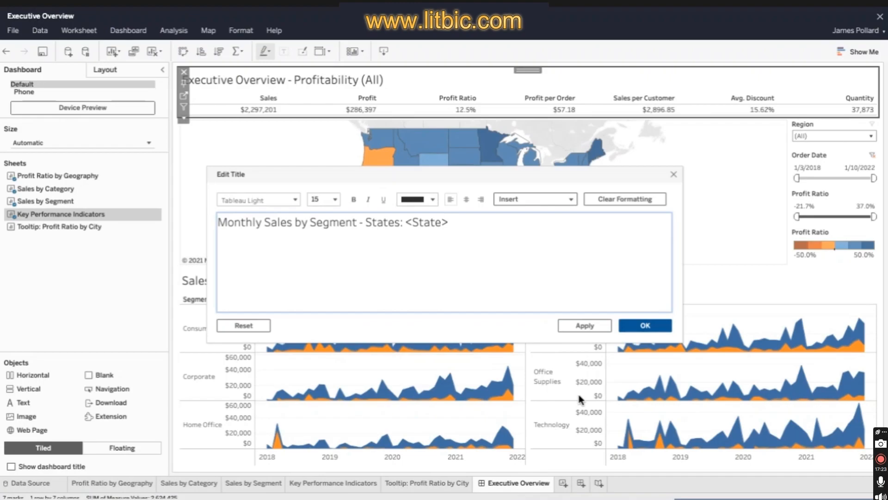
left_click(646, 325)
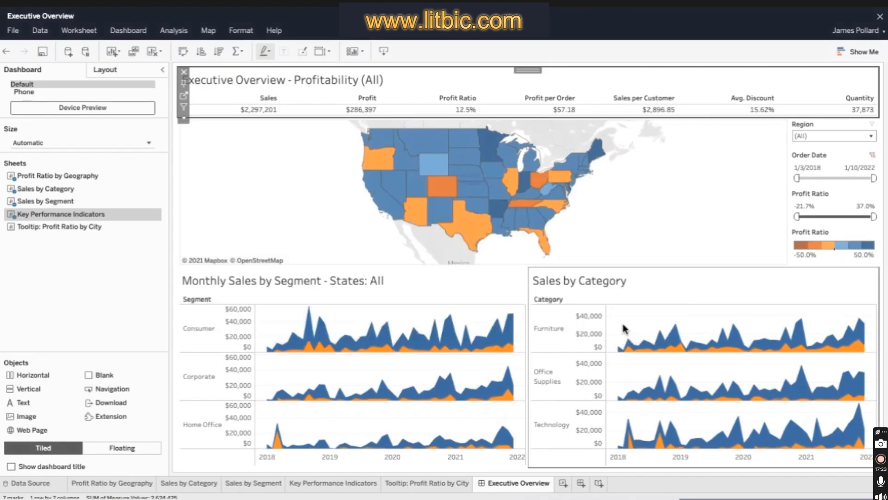
- Change the Sales by Category title to "Monthly Sales by Category - States: <State>" and try the map's state selection
double_click(859, 273)
key("ctrl+a")
key("BackSpace")
type("Monthly Sales by Category -")
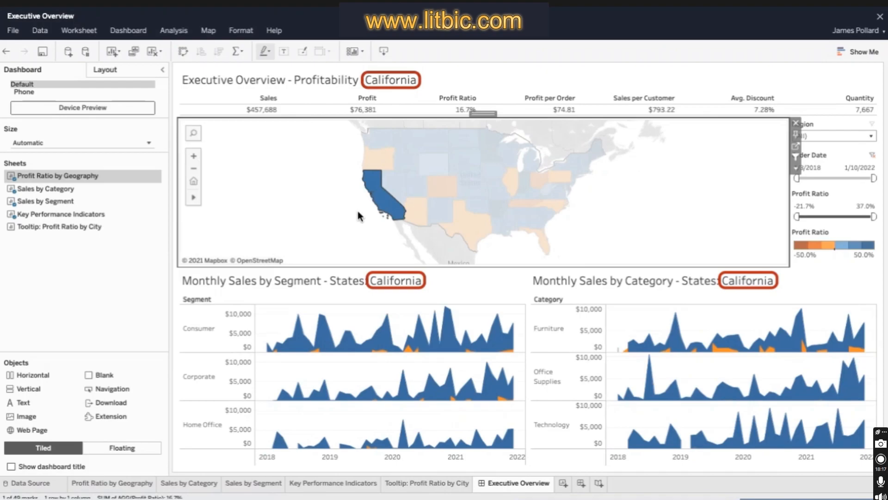
left_click(393, 190, "ctrl")
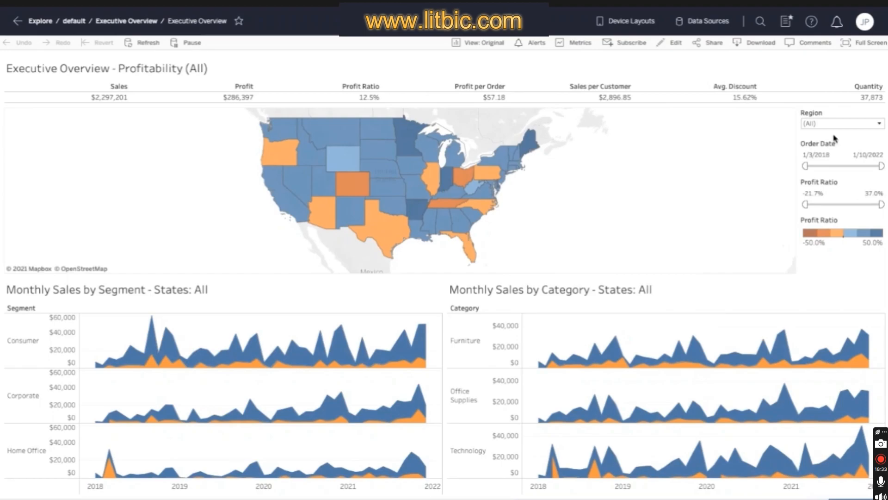
- Filter the published dashboard to the Central region, order dates from 1/8/2021 and profit ratios up to -0.3%
left_click(879, 123)
left_click(815, 146)
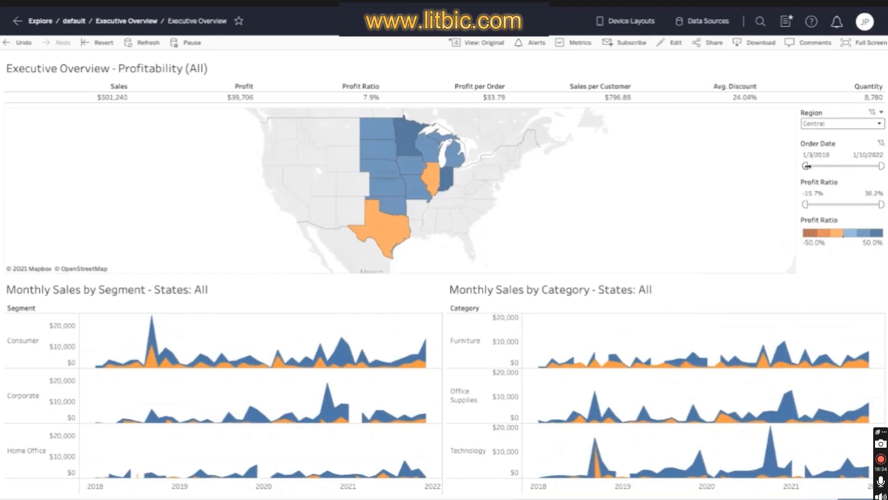
left_click_drag(807, 165, 858, 165)
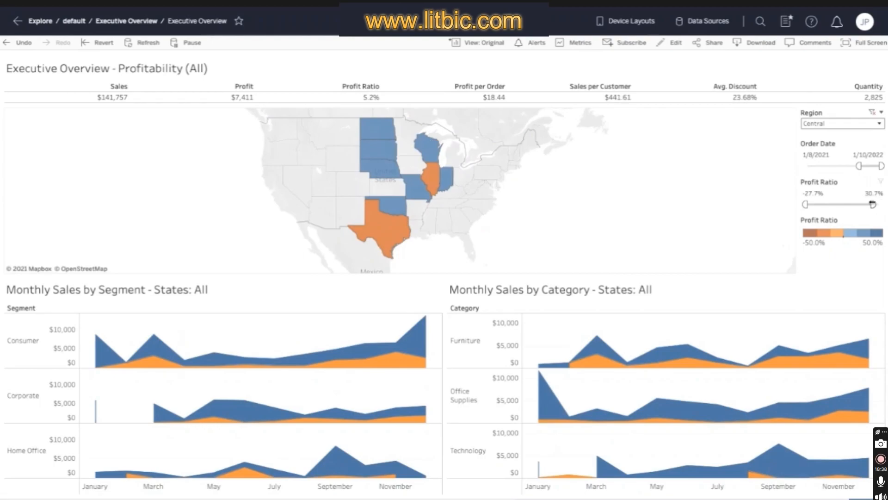
left_click_drag(872, 204, 839, 204)
- Select Texas on the map and inspect the Consumer segment's late-2021 marks in the monthly sales chart
left_click(405, 230)
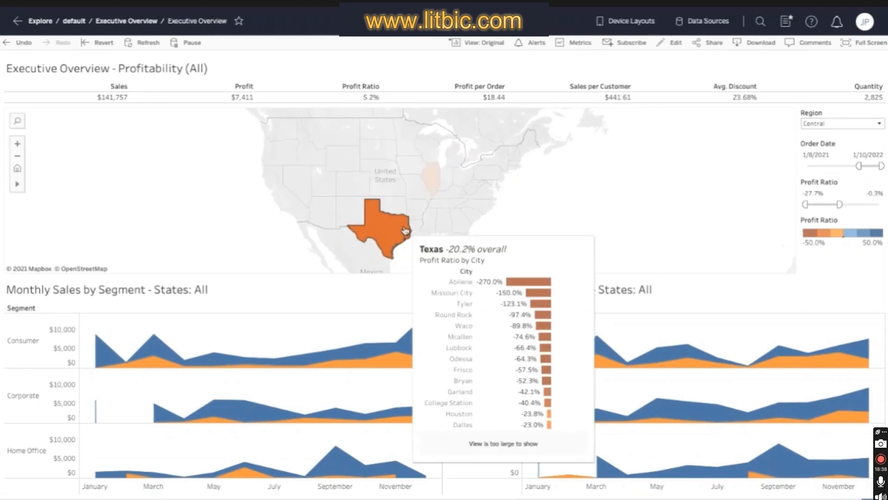
left_click(395, 328)
left_click(398, 332)
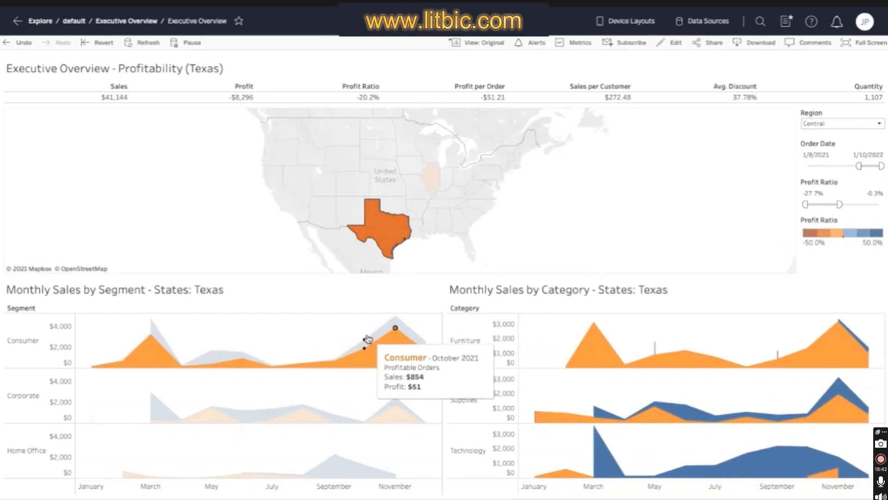
left_click(342, 329)
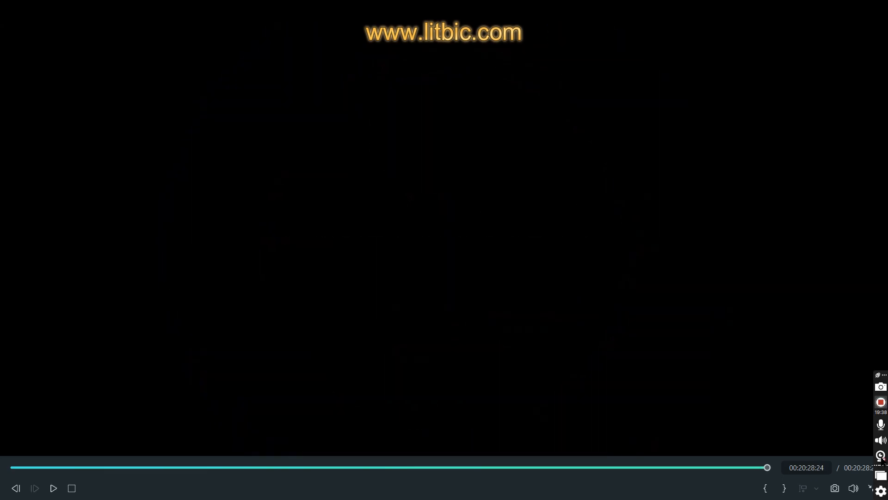
left_click(880, 402)
left_click(881, 402)
left_click(880, 403)
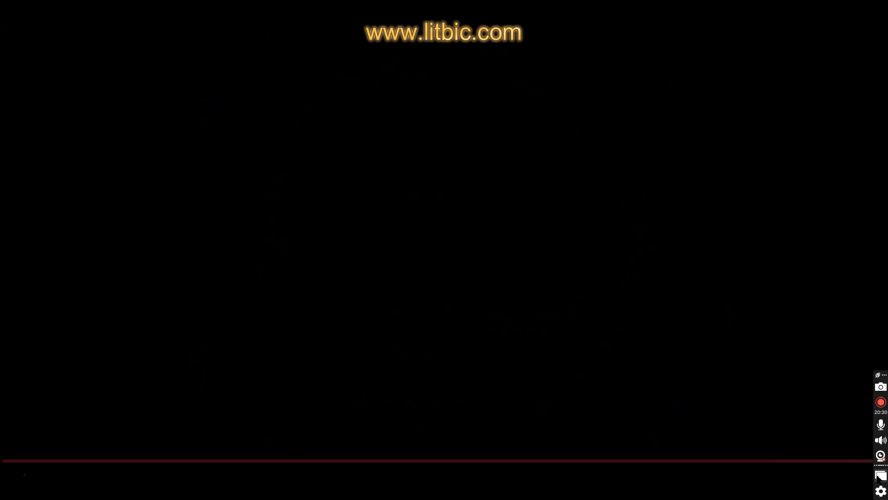
left_click(881, 475)
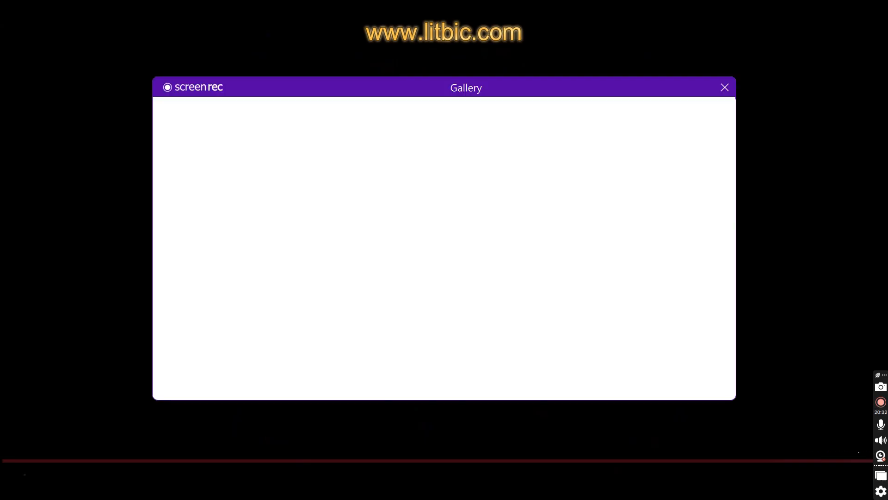